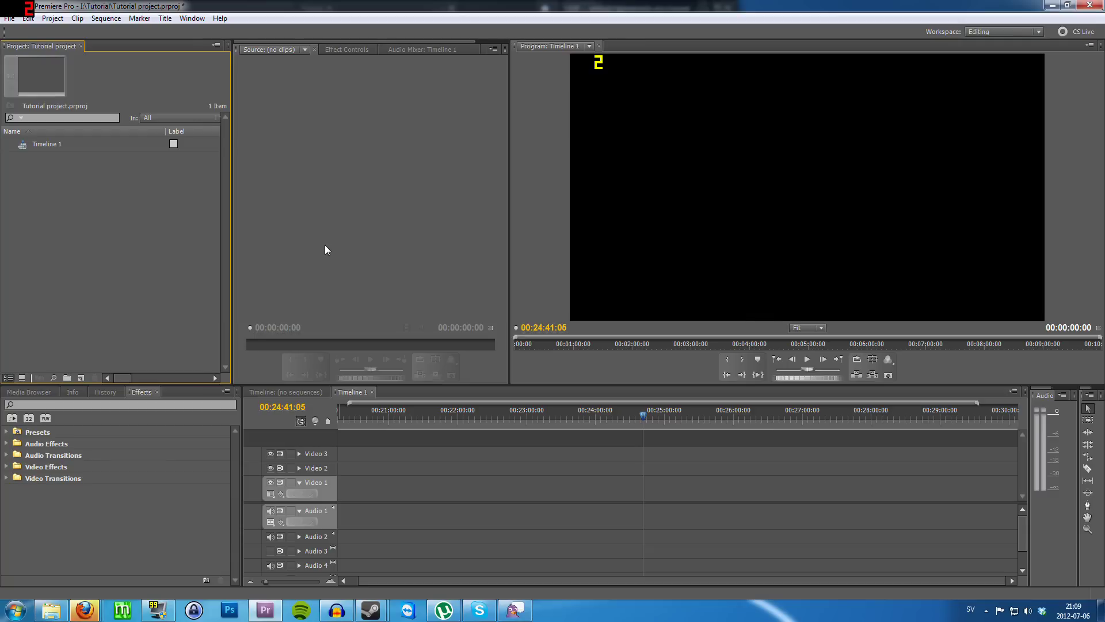
Step: Switch to the Color Correction workspace, return to the Editing workspace, and go back to the Selection tool
{"action": "left_click", "coordinate": [192, 18]}
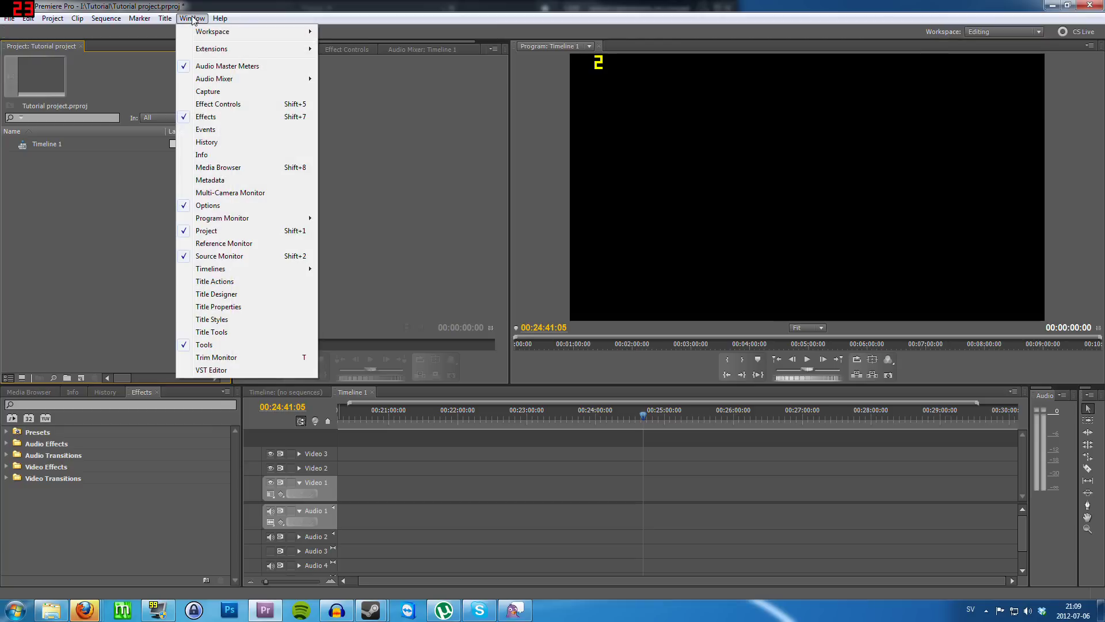
{"action": "mouse_move", "coordinate": [271, 39]}
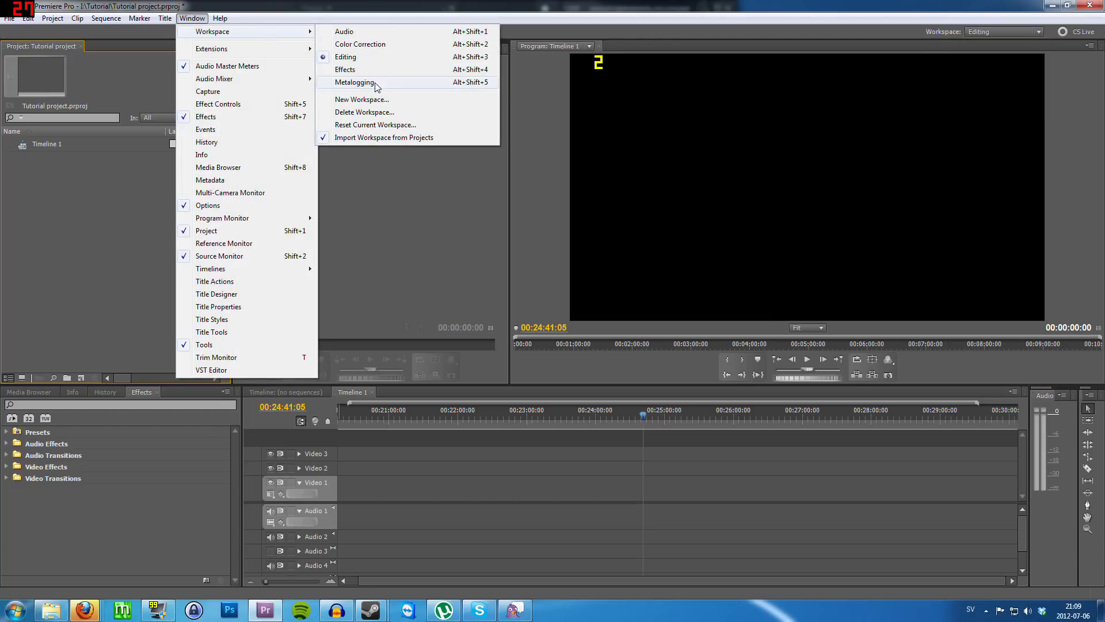
{"action": "left_click", "coordinate": [361, 44]}
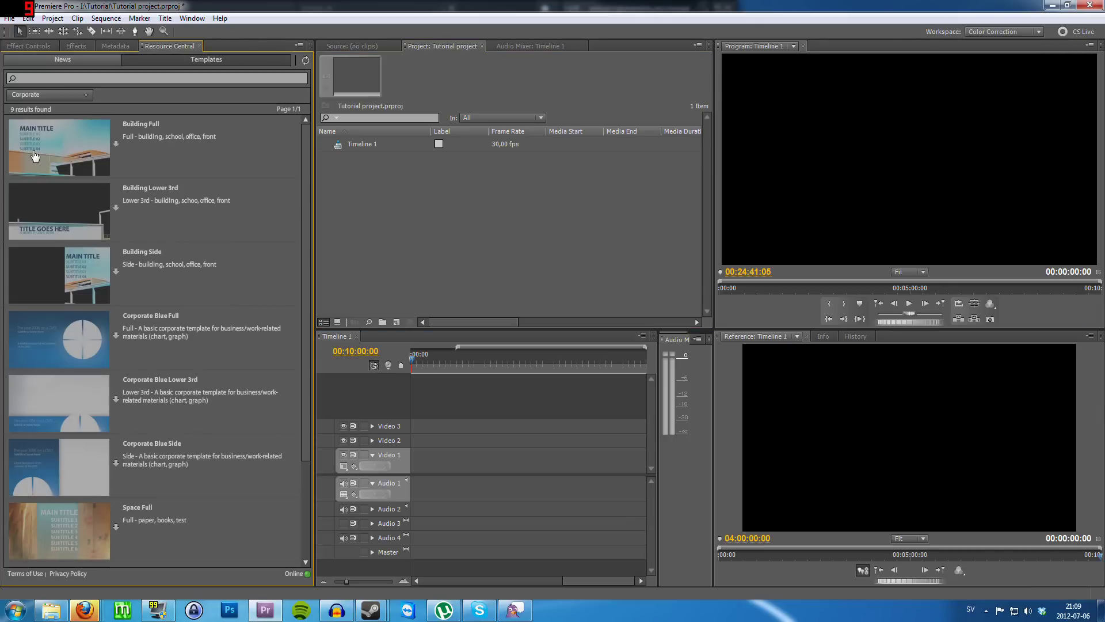
{"action": "left_click", "coordinate": [1001, 33]}
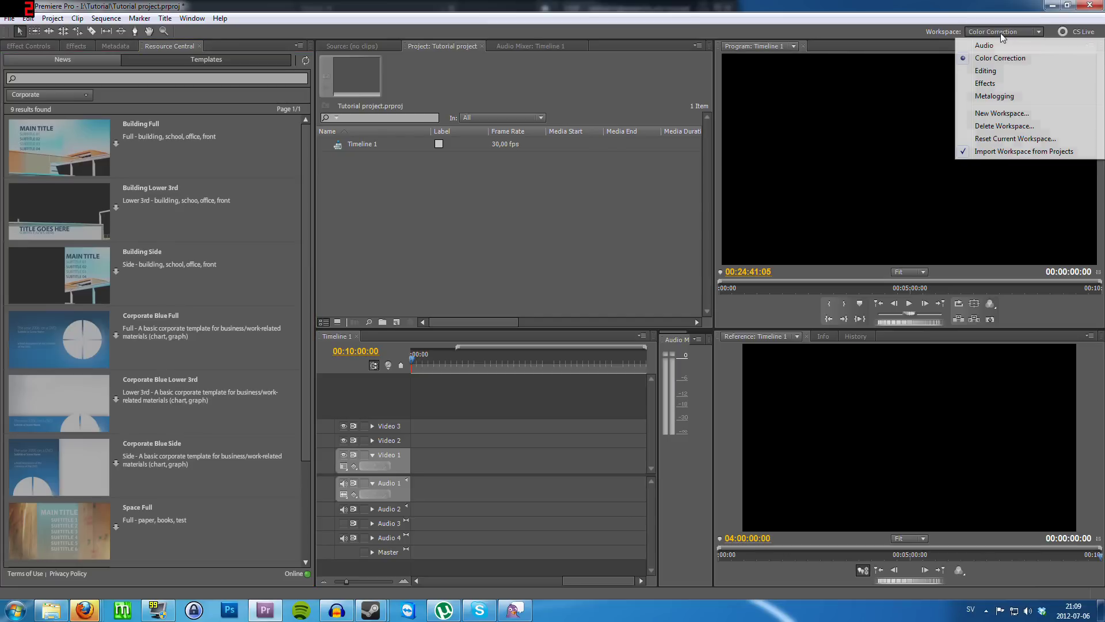
{"action": "left_click", "coordinate": [1001, 71]}
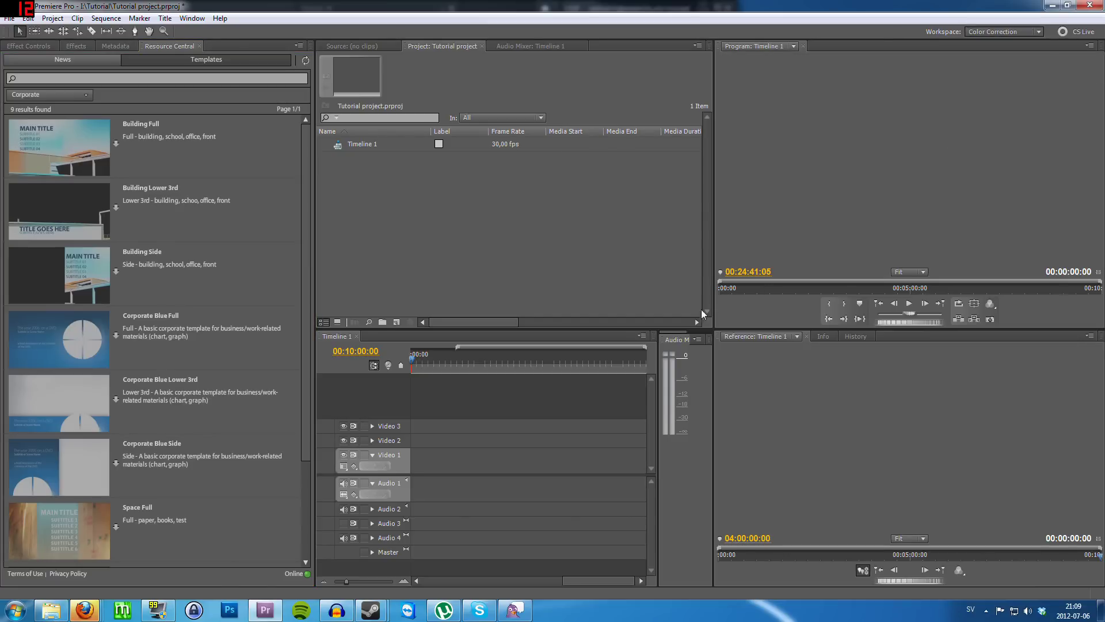
{"action": "left_click", "coordinate": [191, 18]}
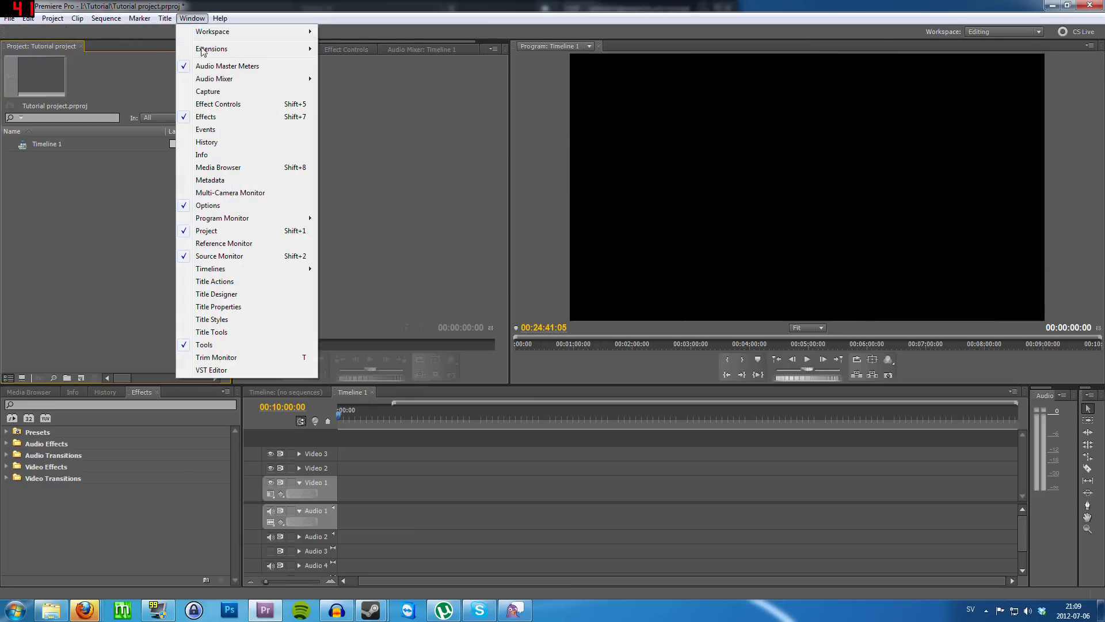
{"action": "mouse_move", "coordinate": [296, 31]}
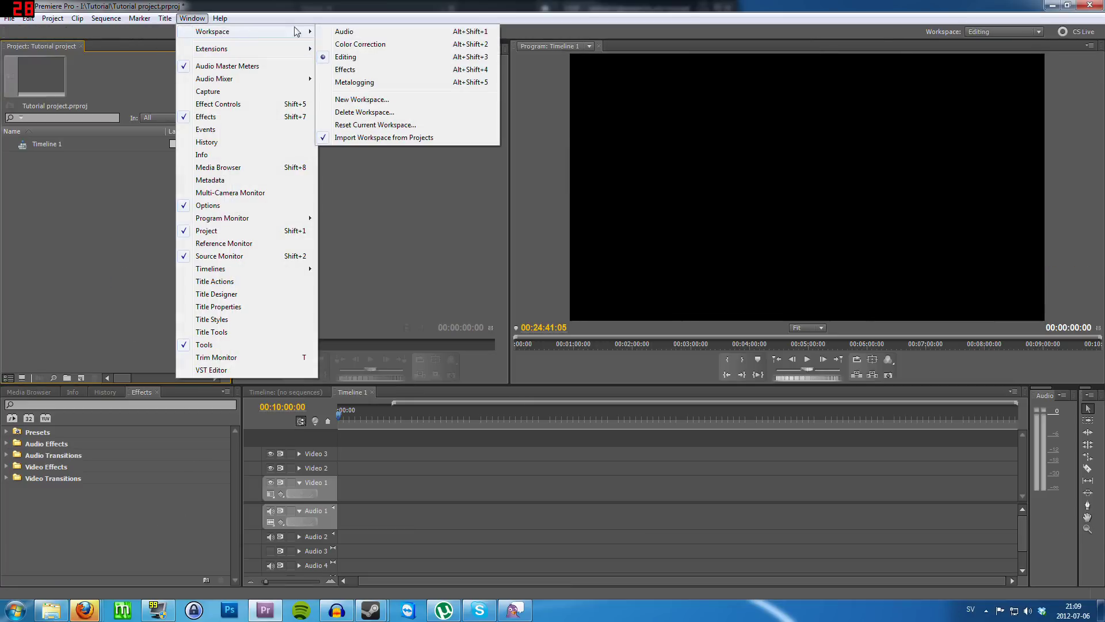
{"action": "left_click", "coordinate": [374, 57]}
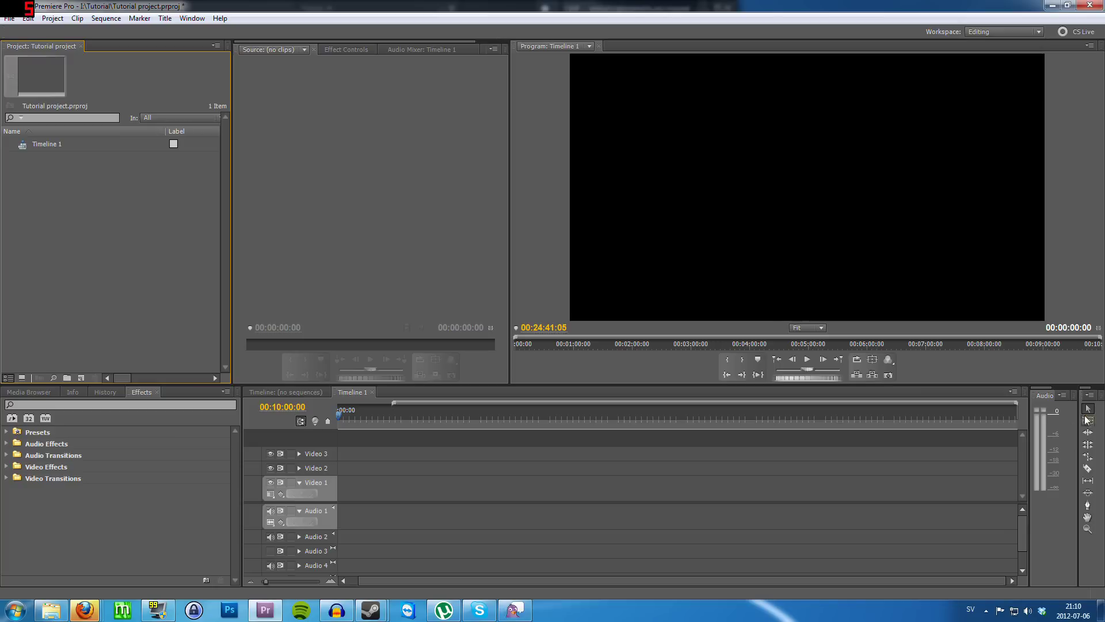
{"action": "left_click", "coordinate": [1087, 528]}
{"action": "left_click", "coordinate": [1088, 410]}
{"action": "left_click", "coordinate": [9, 18]}
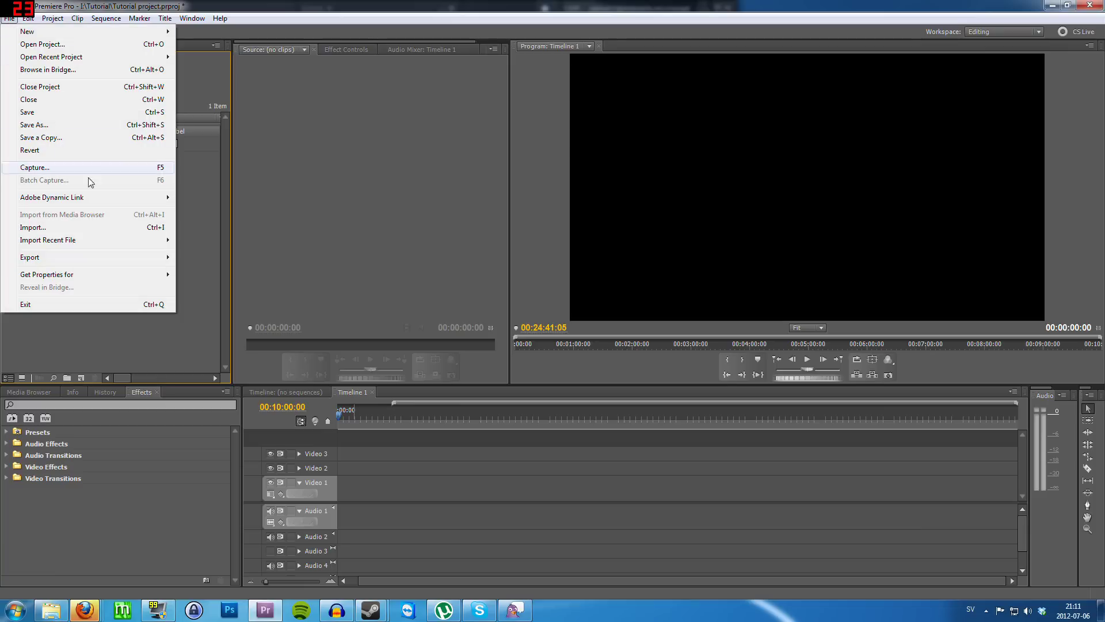
{"action": "left_click", "coordinate": [179, 346]}
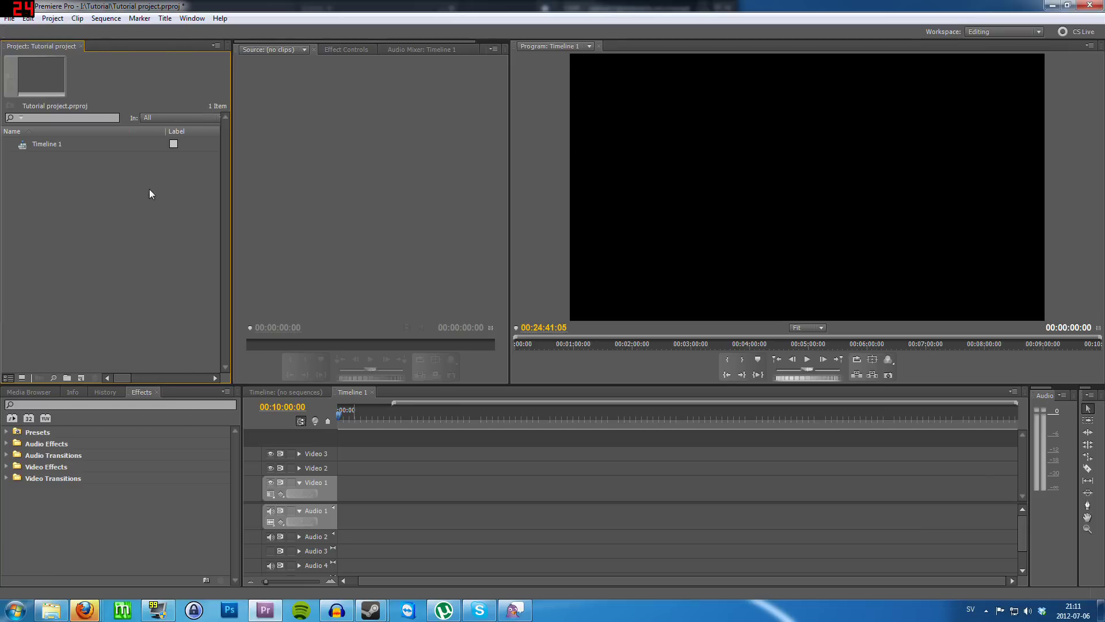
{"action": "right_click", "coordinate": [150, 190]}
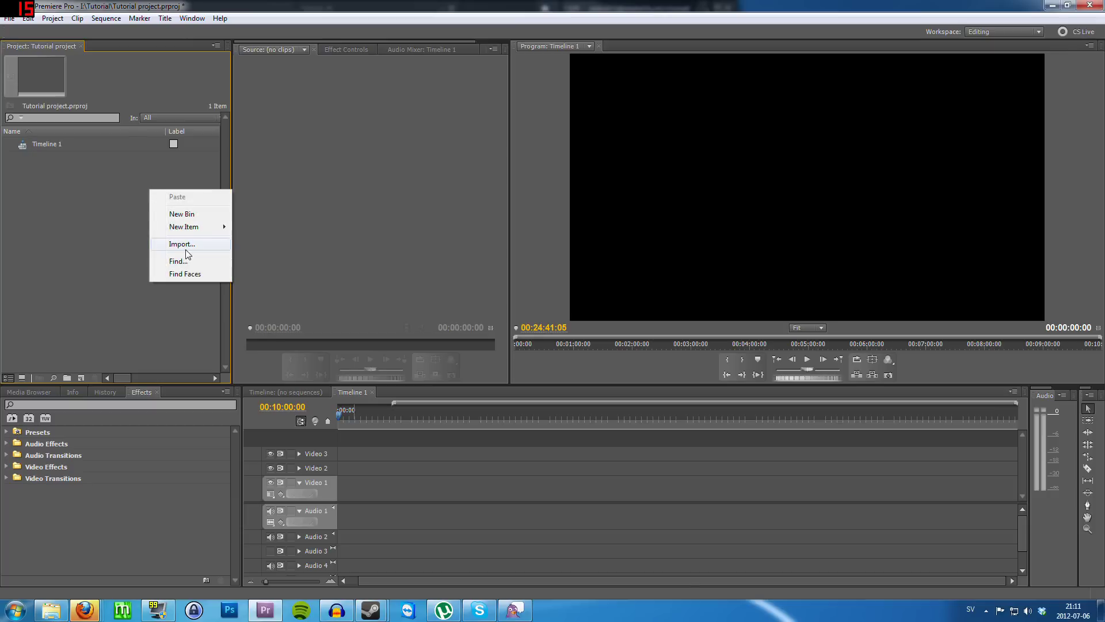
{"action": "left_click", "coordinate": [121, 266]}
{"action": "mouse_move", "coordinate": [58, 611]}
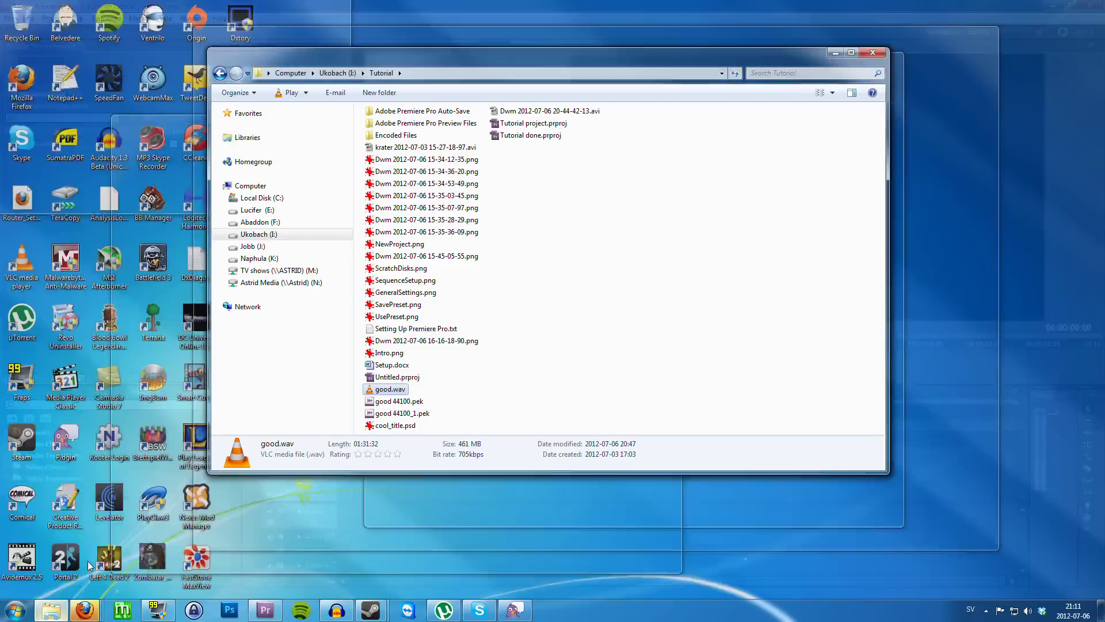
{"action": "left_click", "coordinate": [87, 563]}
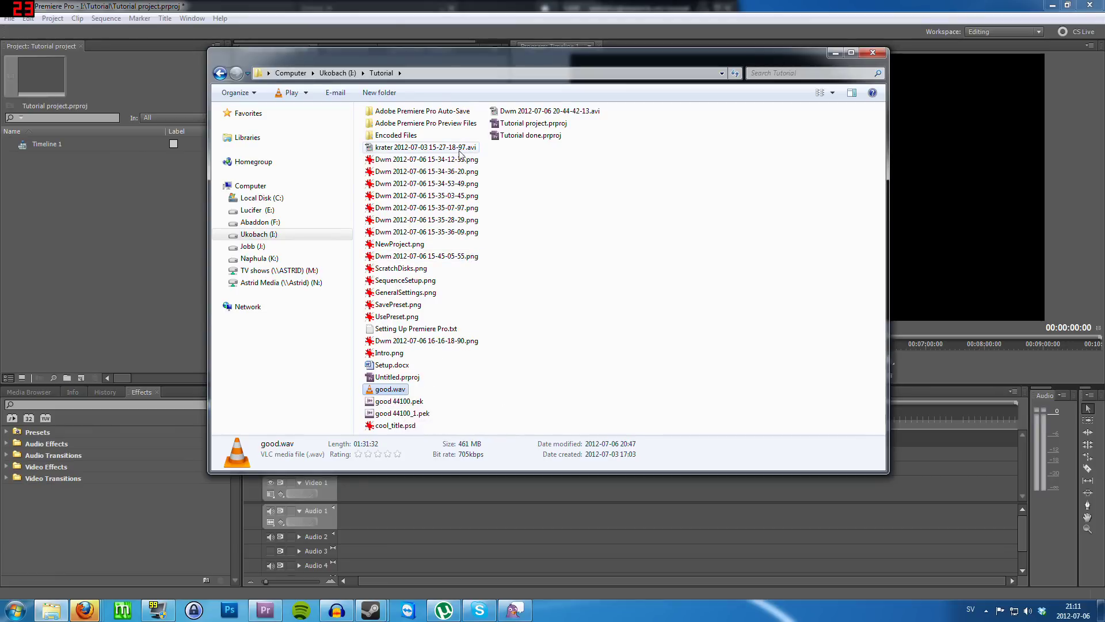
{"action": "left_click", "coordinate": [429, 148], "text": "ctrl"}
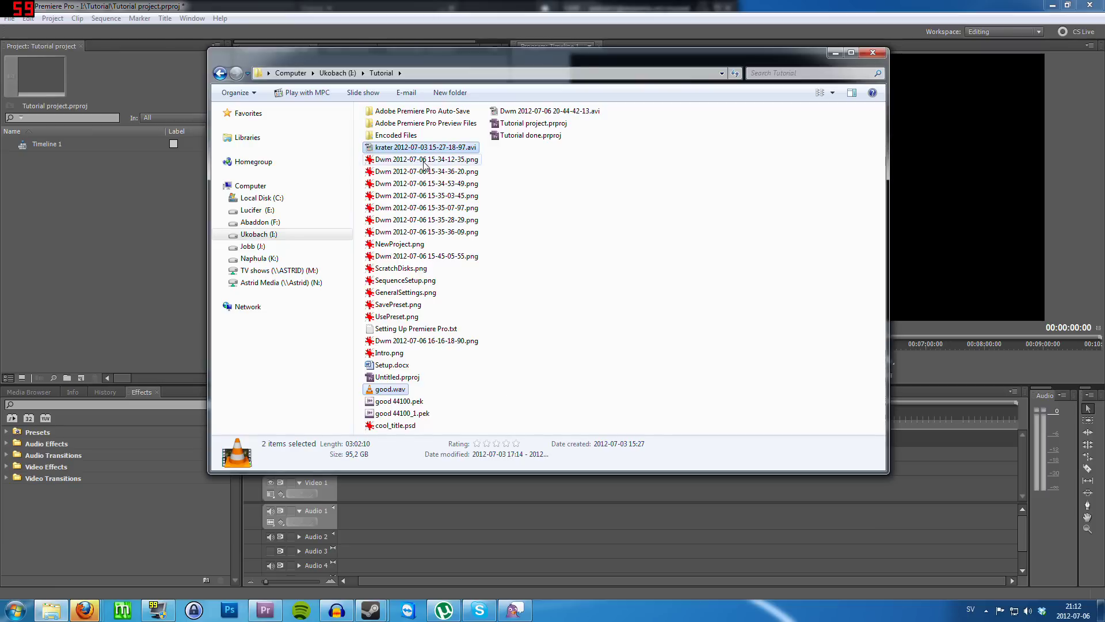
{"action": "left_click_drag", "start_coordinate": [424, 148], "coordinate": [88, 220]}
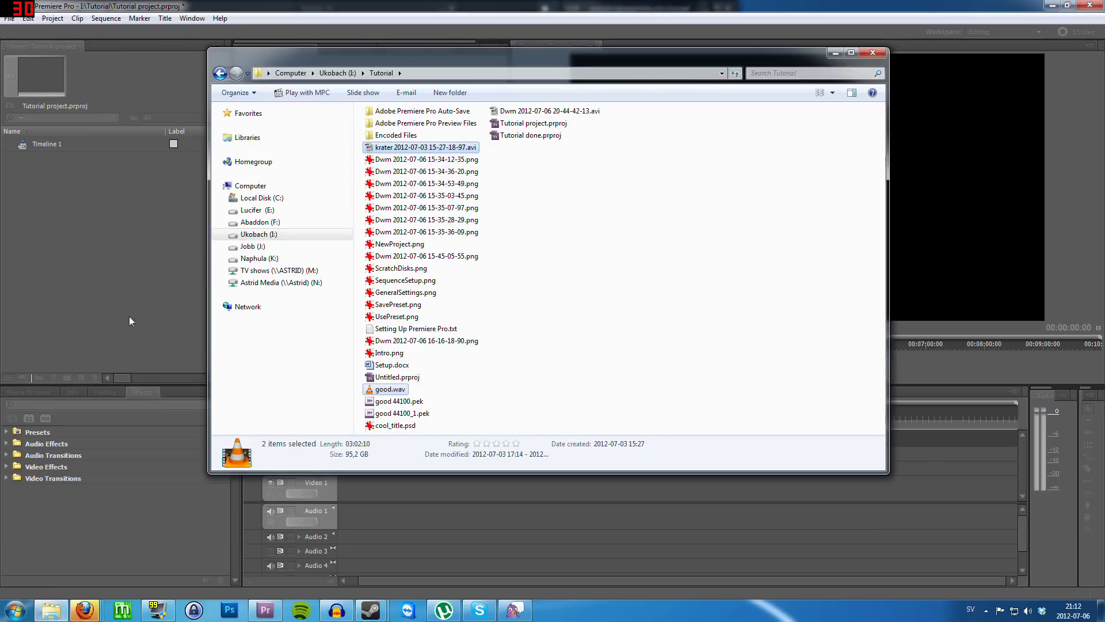
{"action": "left_click", "coordinate": [79, 245]}
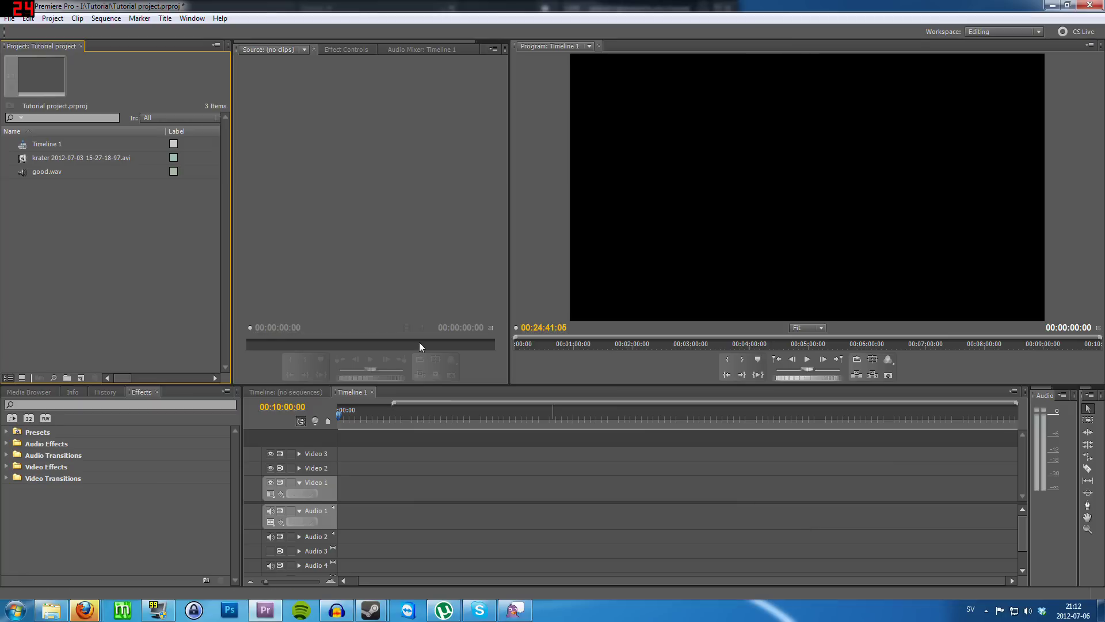
Step: Drop the krater .avi onto Timeline 1 (video on Video 1, audio on Audio 3) and zoom out to fit
{"action": "left_click", "coordinate": [39, 171]}
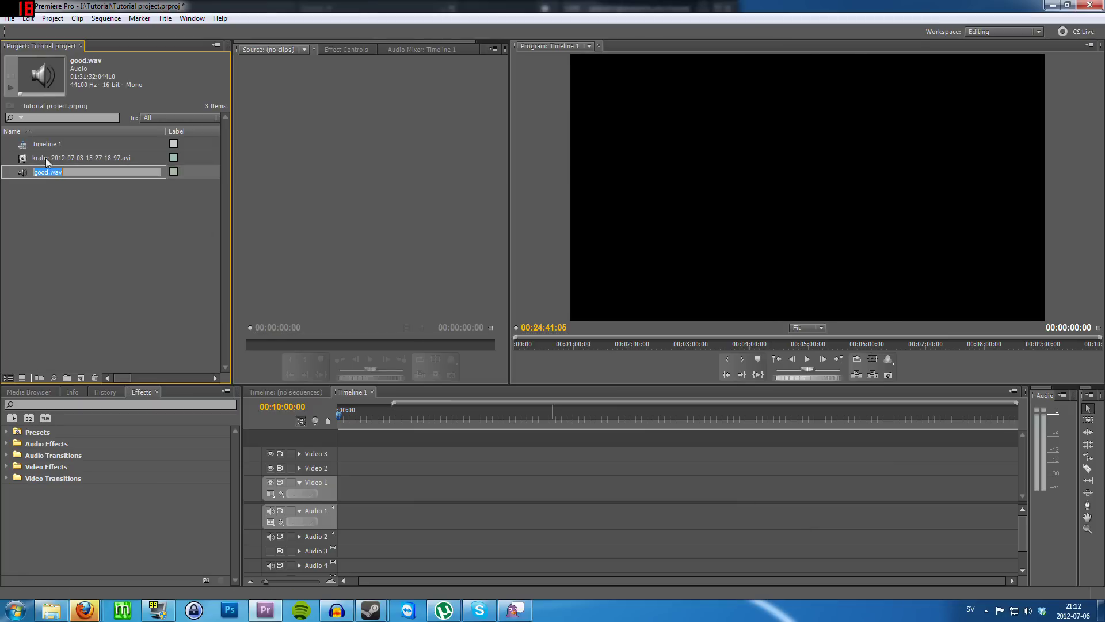
{"action": "left_click", "coordinate": [121, 269]}
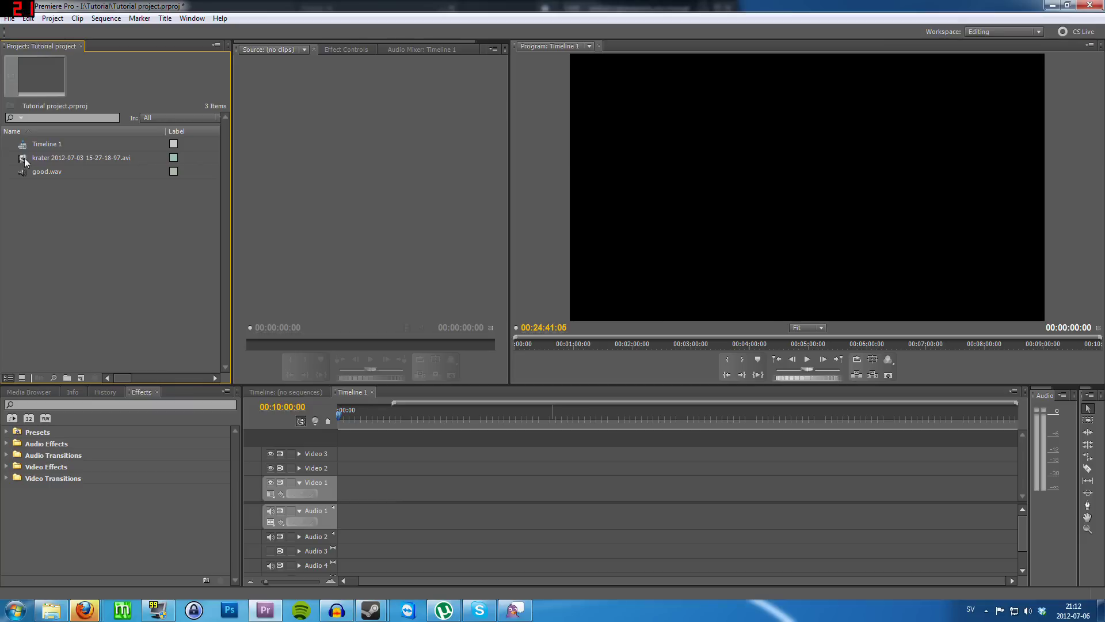
{"action": "left_click_drag", "start_coordinate": [25, 162], "coordinate": [352, 486]}
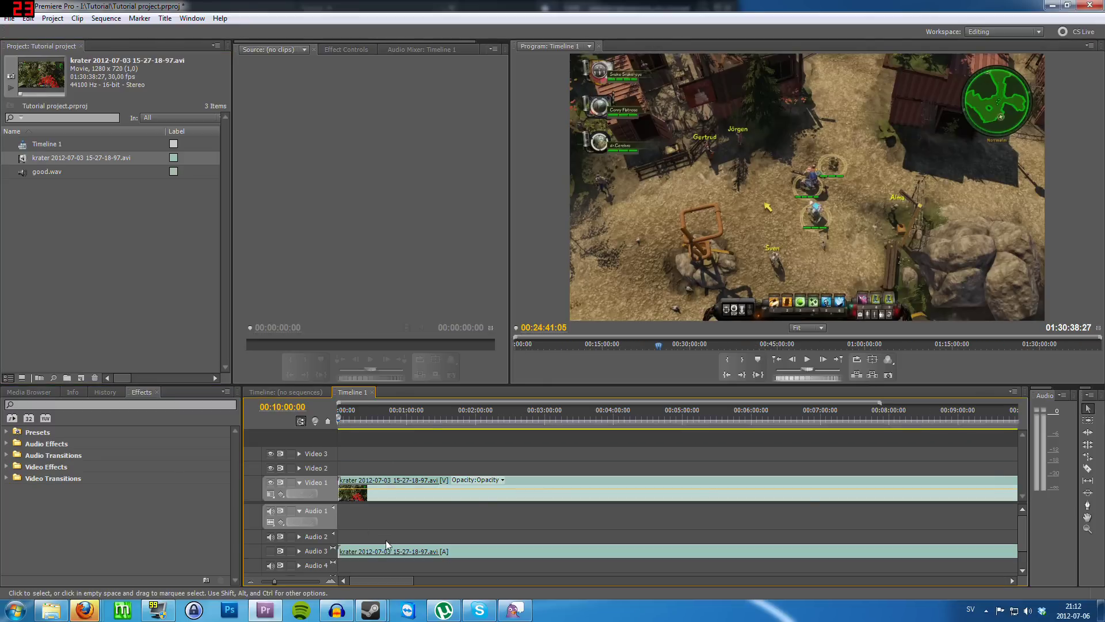
{"action": "left_click_drag", "start_coordinate": [268, 582], "coordinate": [261, 581]}
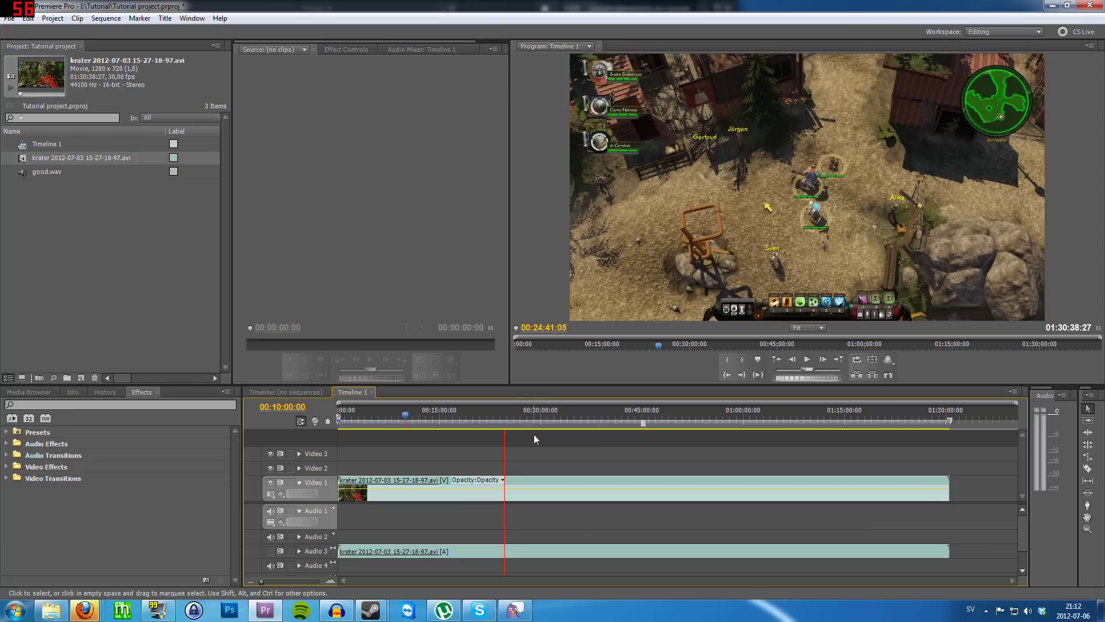
{"action": "left_click", "coordinate": [63, 212]}
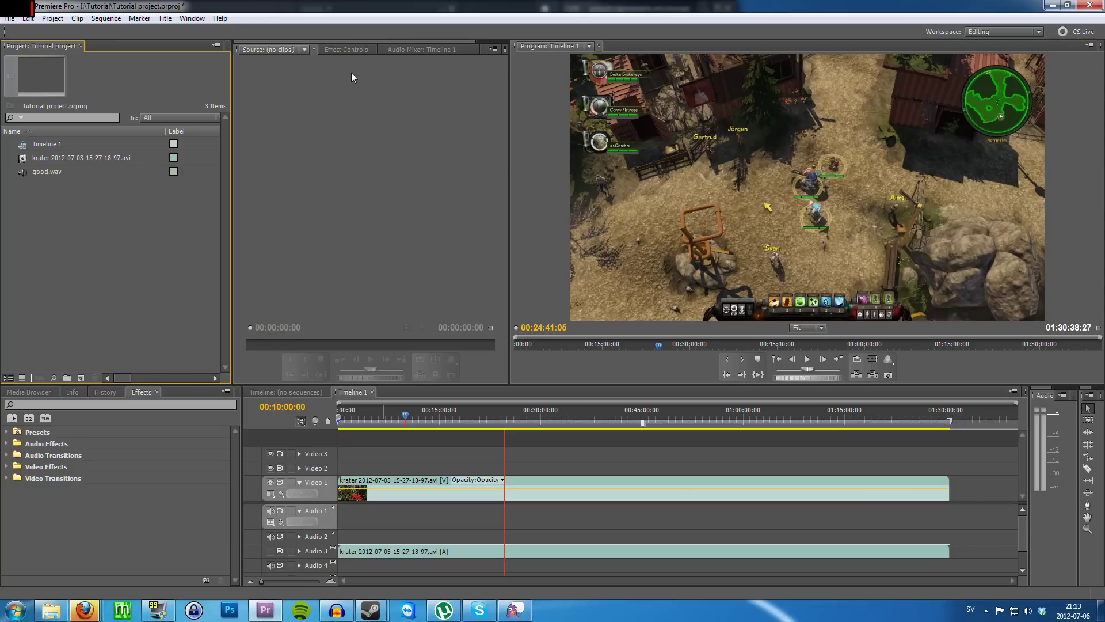
Step: Drop good.wav on Audio 1, delete it again, and load it in the Source monitor instead
{"action": "left_click", "coordinate": [35, 170]}
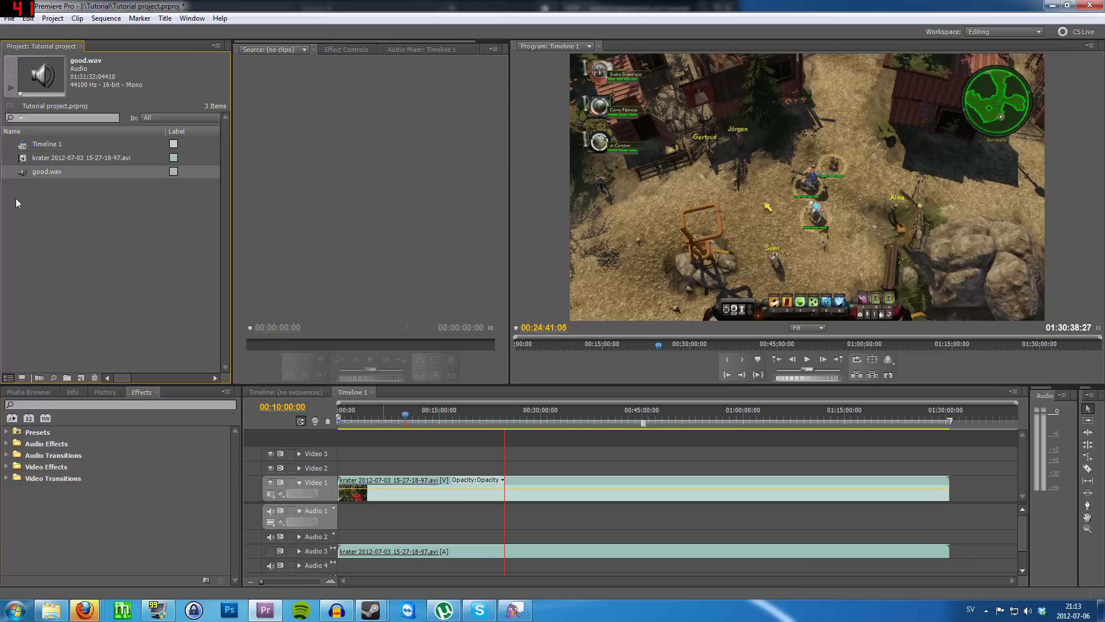
{"action": "left_click_drag", "start_coordinate": [21, 171], "coordinate": [343, 515]}
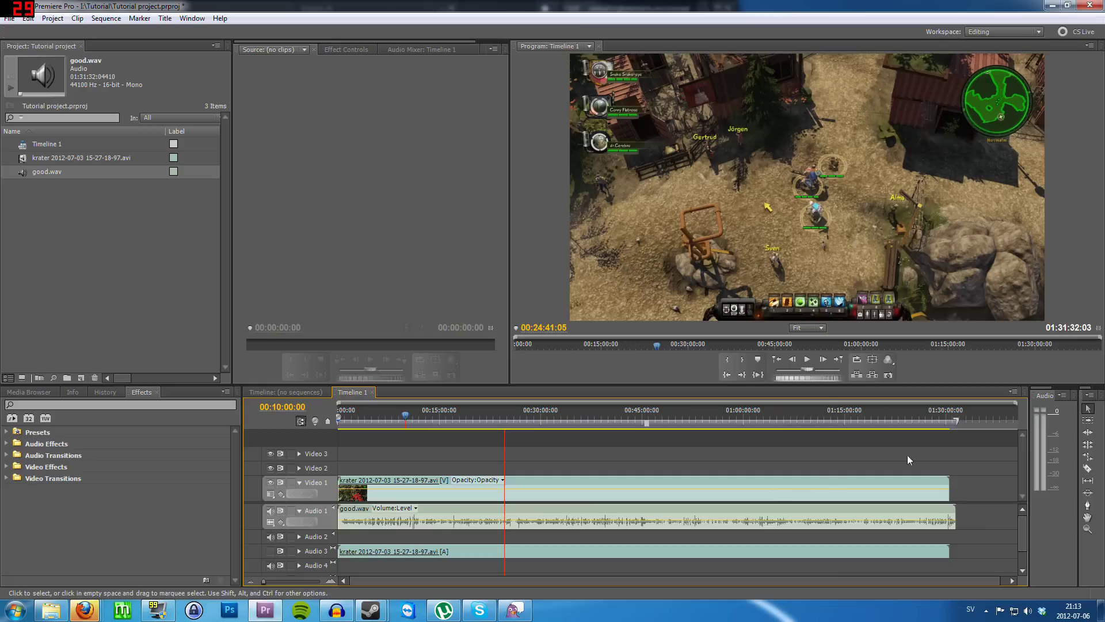
{"action": "left_click", "coordinate": [650, 517]}
{"action": "key", "text": "Delete"}
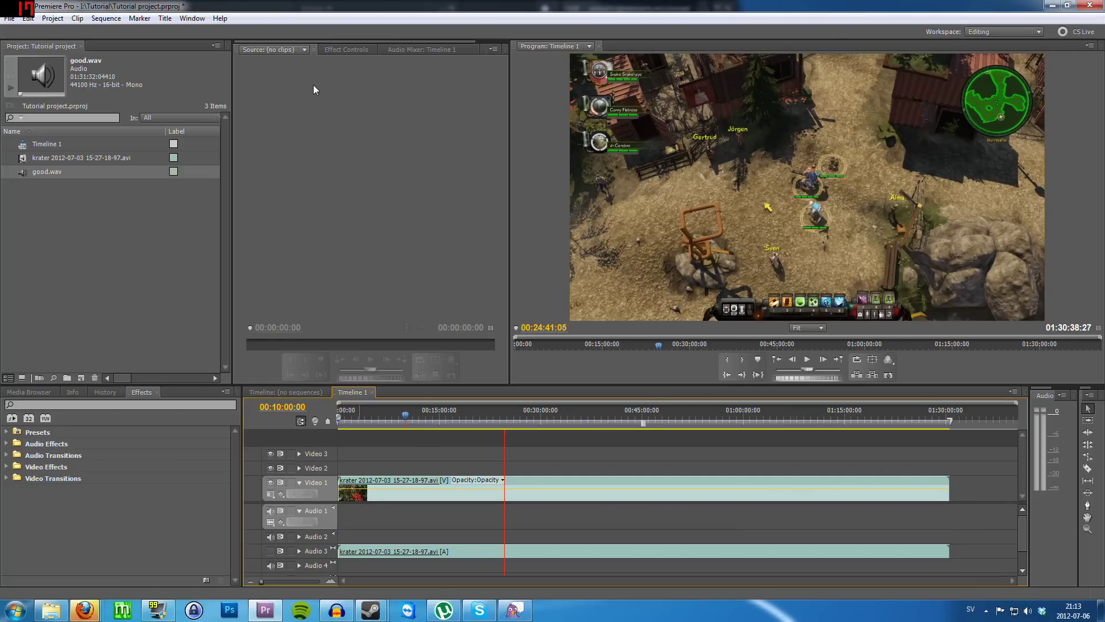
{"action": "double_click", "coordinate": [23, 171]}
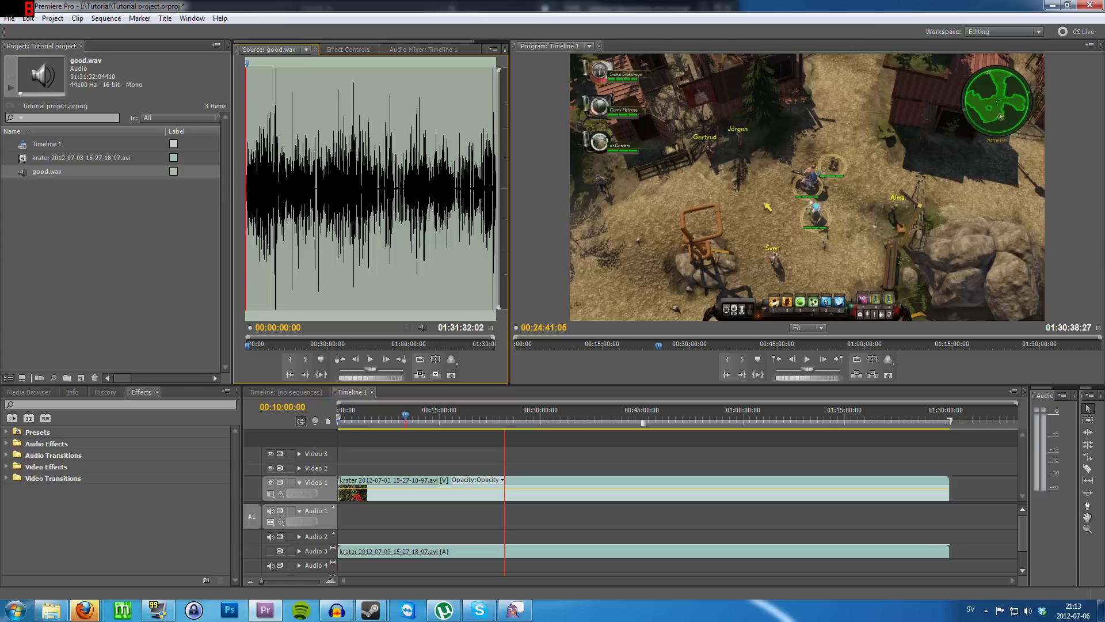
Step: Play good.wav in the Source monitor from about 35 seconds, stop, and zoom the waveform near 00:00:46
{"action": "left_click_drag", "start_coordinate": [497, 337], "coordinate": [407, 337]}
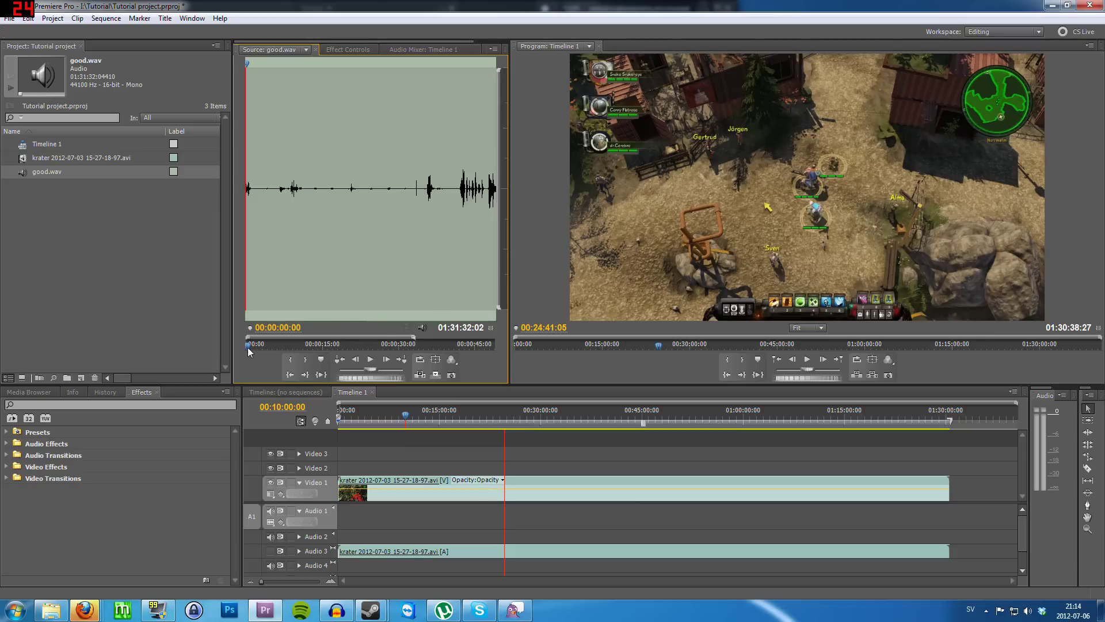
{"action": "mouse_move", "coordinate": [247, 348]}
{"action": "left_mouse_down"}
{"action": "mouse_move", "coordinate": [268, 348]}
{"action": "mouse_move", "coordinate": [244, 350]}
{"action": "left_mouse_up"}
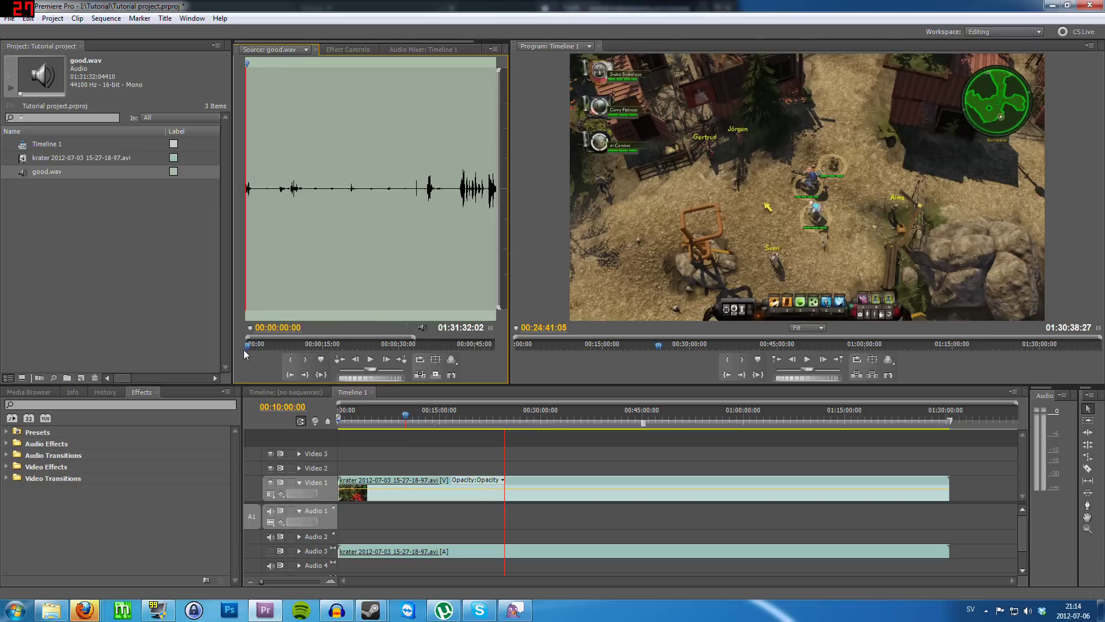
{"action": "left_click", "coordinate": [371, 360]}
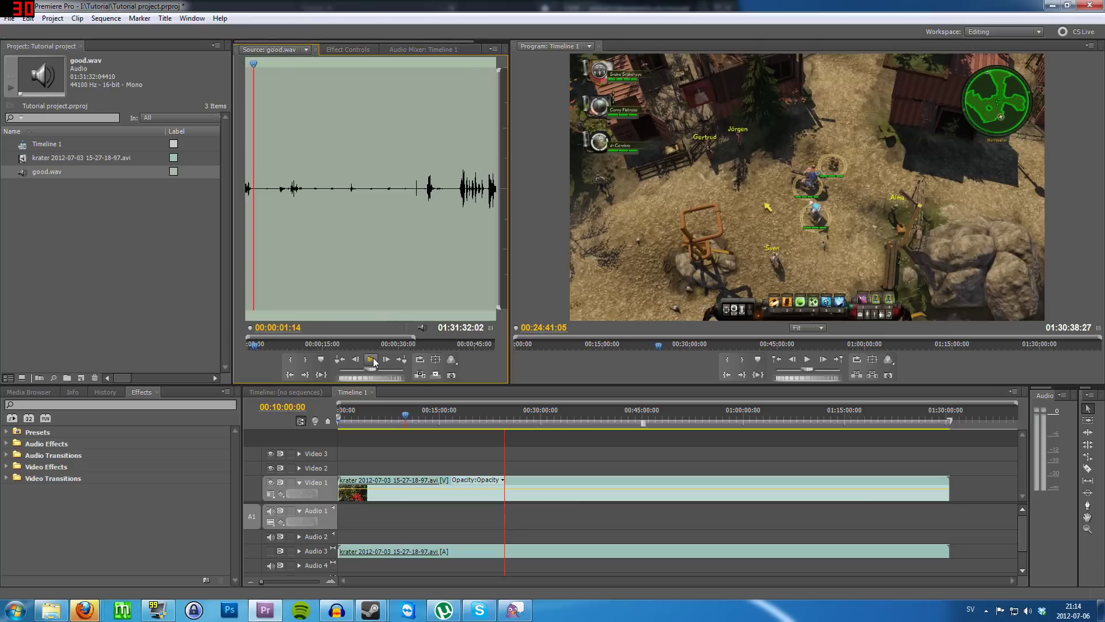
{"action": "left_click_drag", "start_coordinate": [253, 349], "coordinate": [425, 366]}
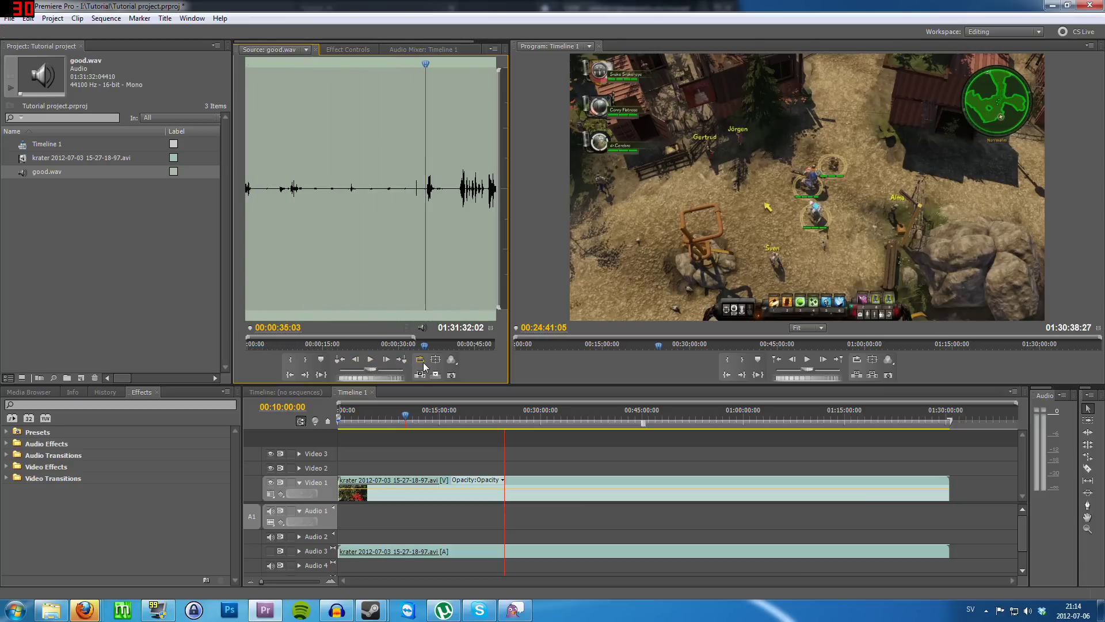
{"action": "left_click", "coordinate": [372, 362]}
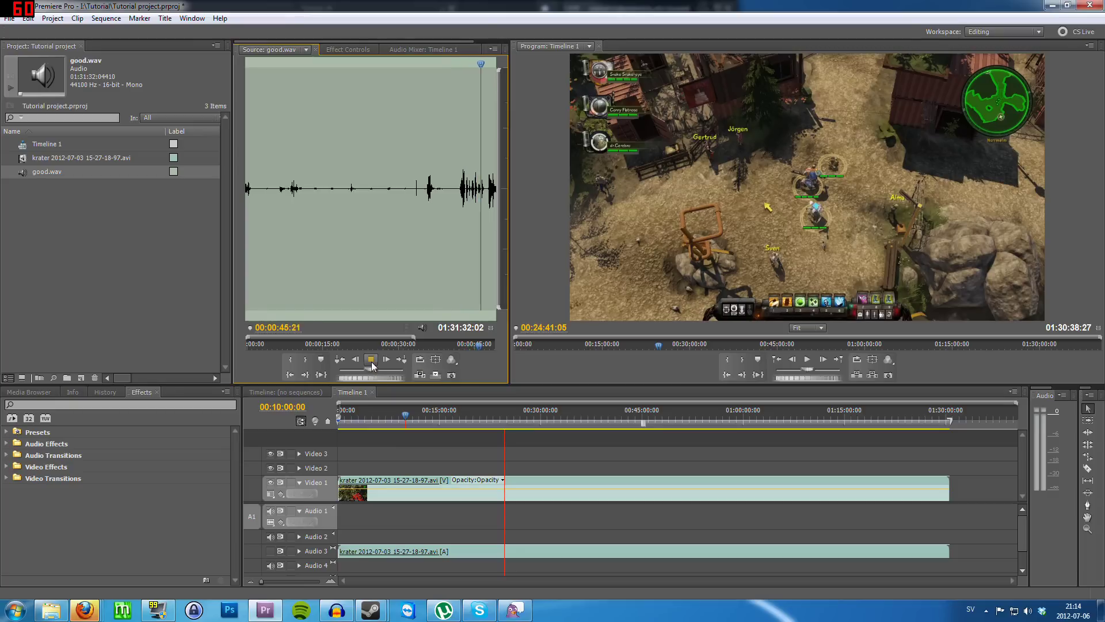
{"action": "left_click", "coordinate": [372, 360]}
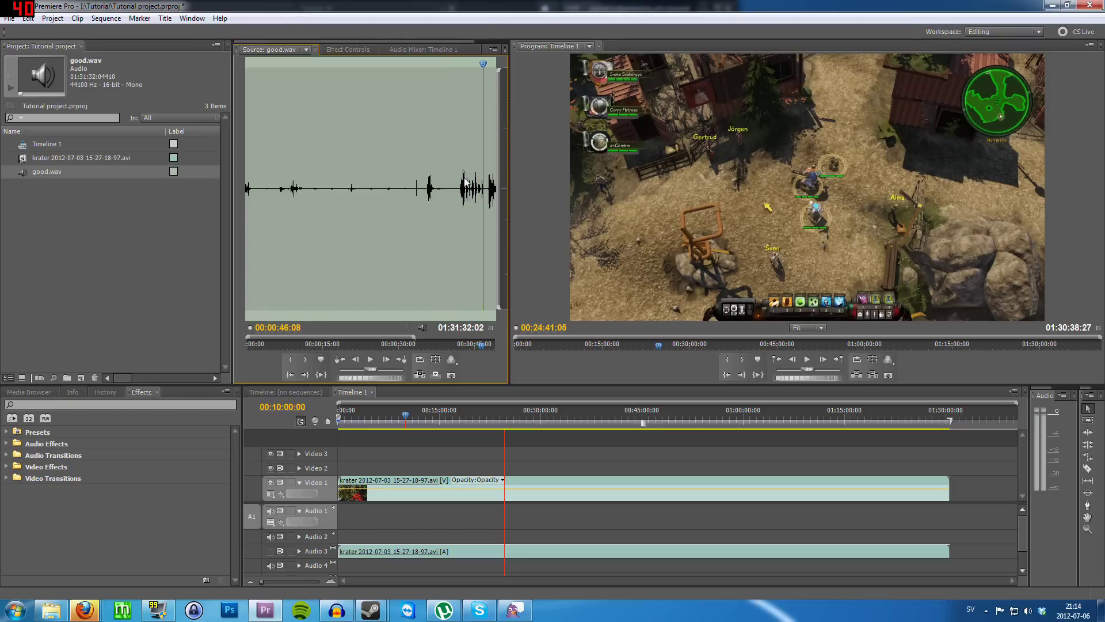
{"action": "left_click_drag", "start_coordinate": [413, 336], "coordinate": [374, 337]}
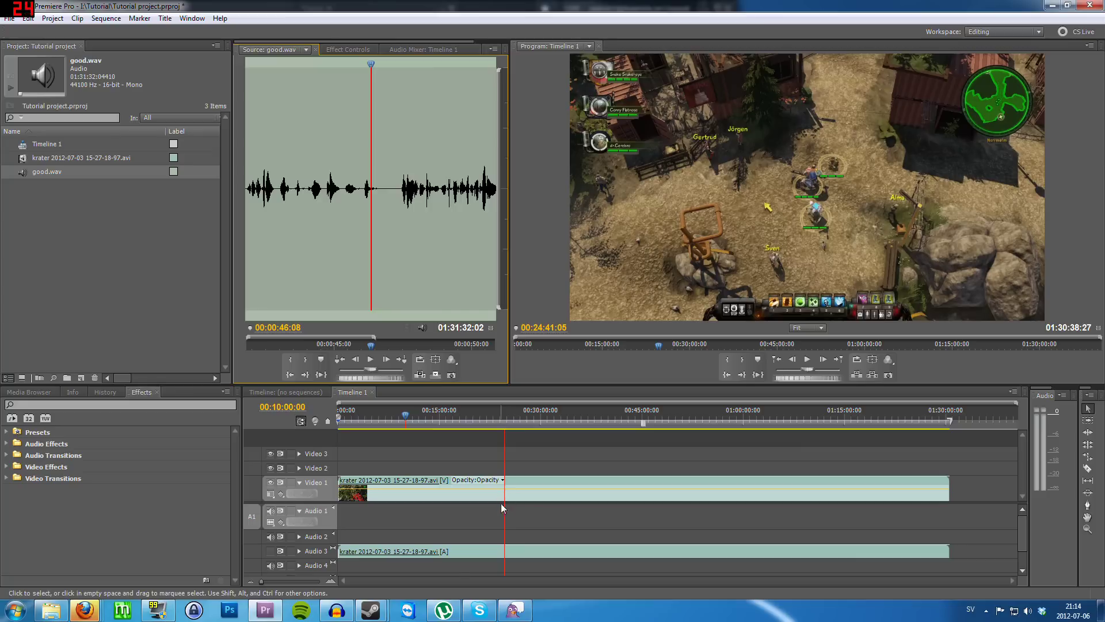
Step: Position the good.wav playhead at 00:00:46:05 and set the In point there
{"action": "left_click_drag", "start_coordinate": [370, 64], "coordinate": [368, 63]}
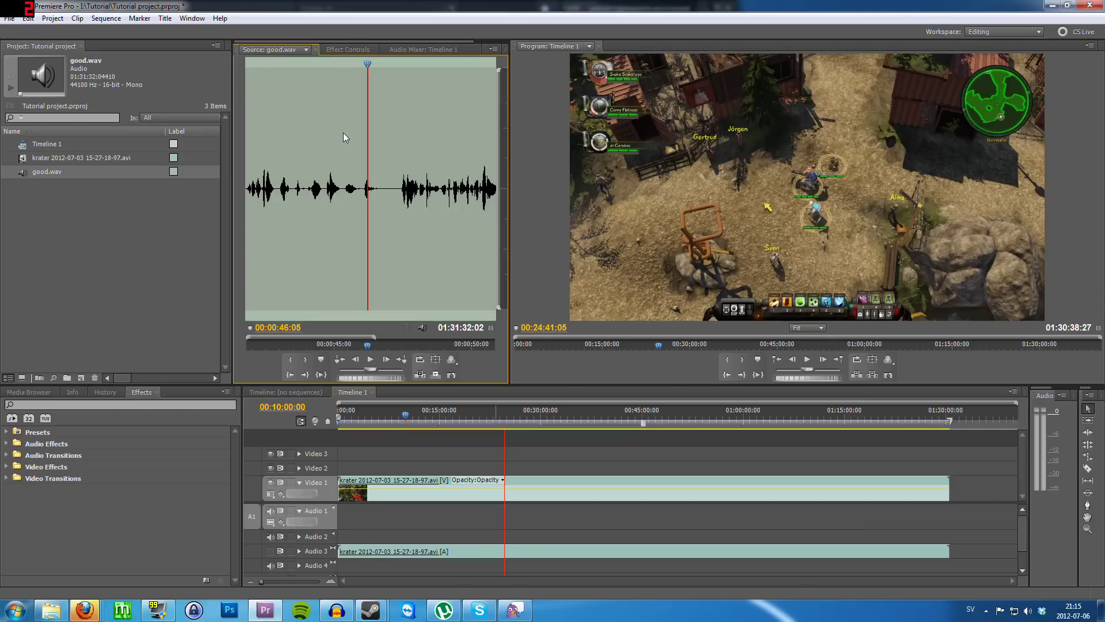
{"action": "left_click", "coordinate": [291, 360]}
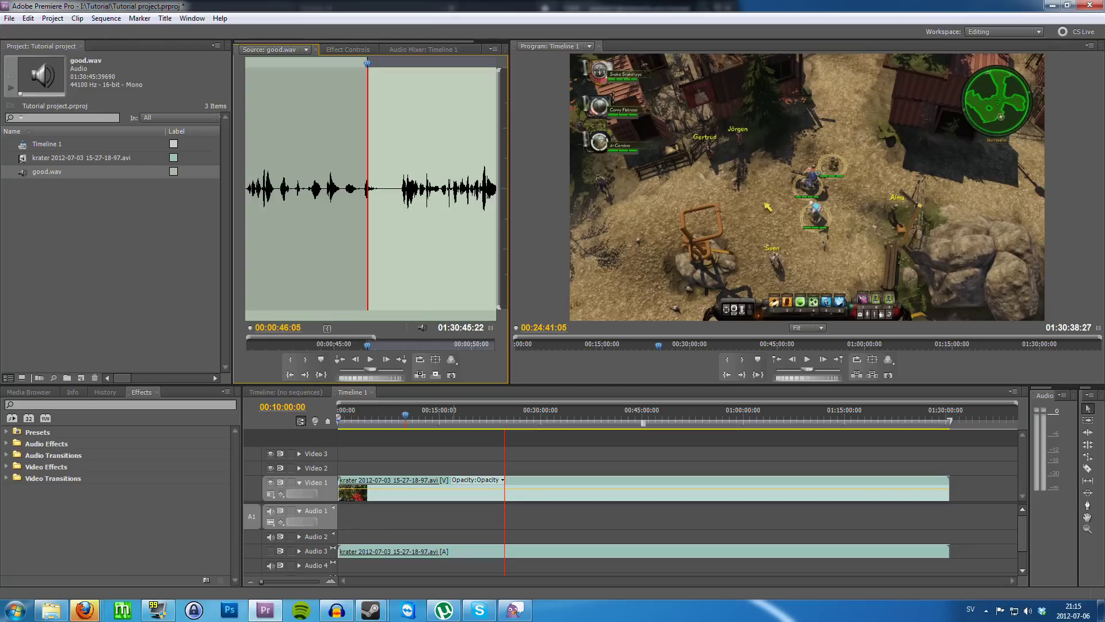
Step: Drag the trimmed good.wav onto Audio 1 at 00:00:00:00 and scrub the sequence to preview it
{"action": "left_click_drag", "start_coordinate": [422, 328], "coordinate": [327, 522]}
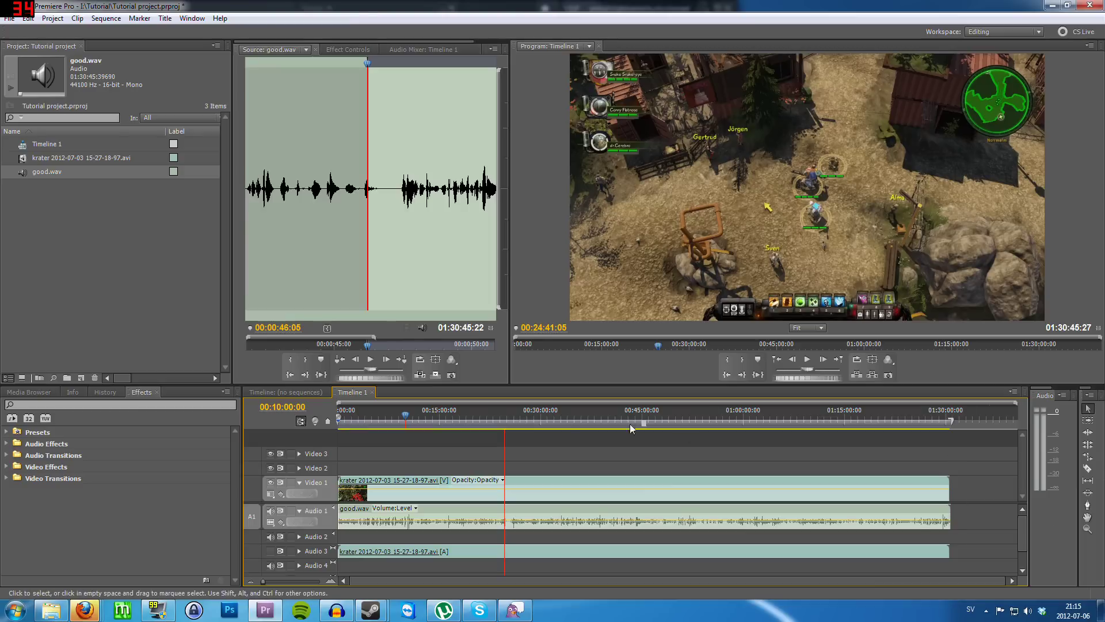
{"action": "left_click_drag", "start_coordinate": [353, 409], "coordinate": [299, 406]}
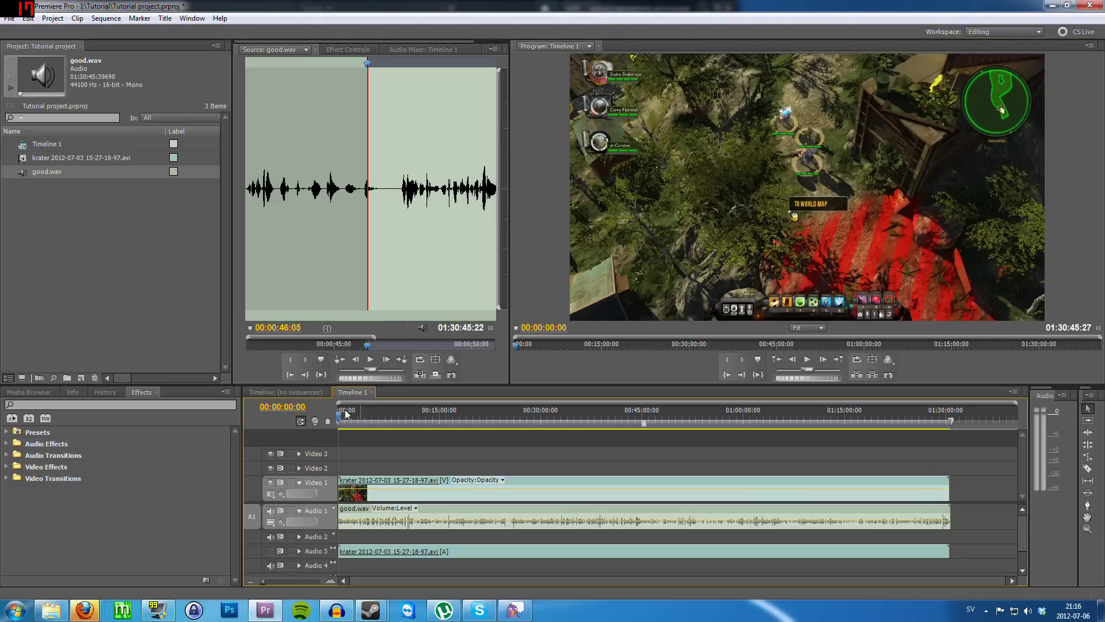
{"action": "left_click_drag", "start_coordinate": [340, 419], "coordinate": [349, 419]}
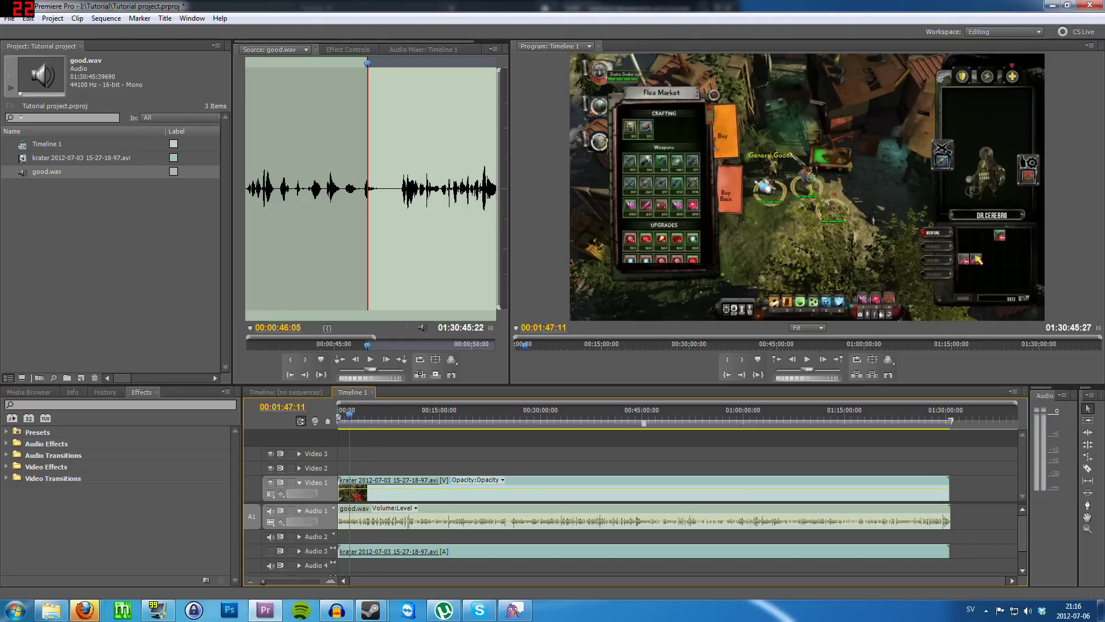
{"action": "left_click", "coordinate": [282, 407]}
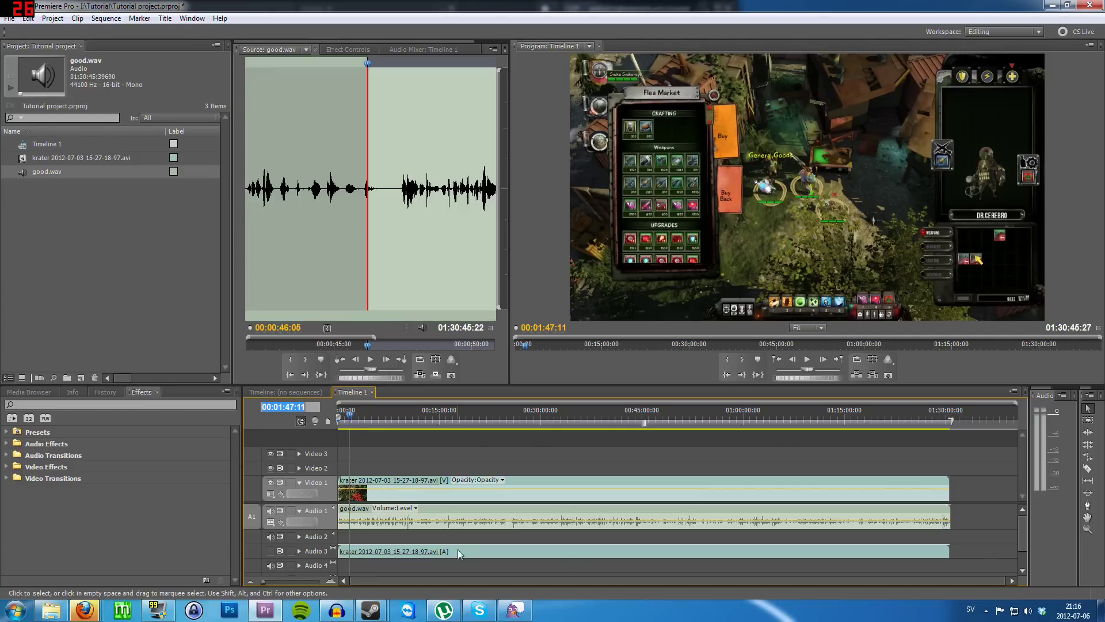
{"action": "mouse_move", "coordinate": [1021, 522]}
{"action": "left_mouse_down"}
{"action": "mouse_move", "coordinate": [1024, 562]}
{"action": "mouse_move", "coordinate": [1021, 519]}
{"action": "left_mouse_up"}
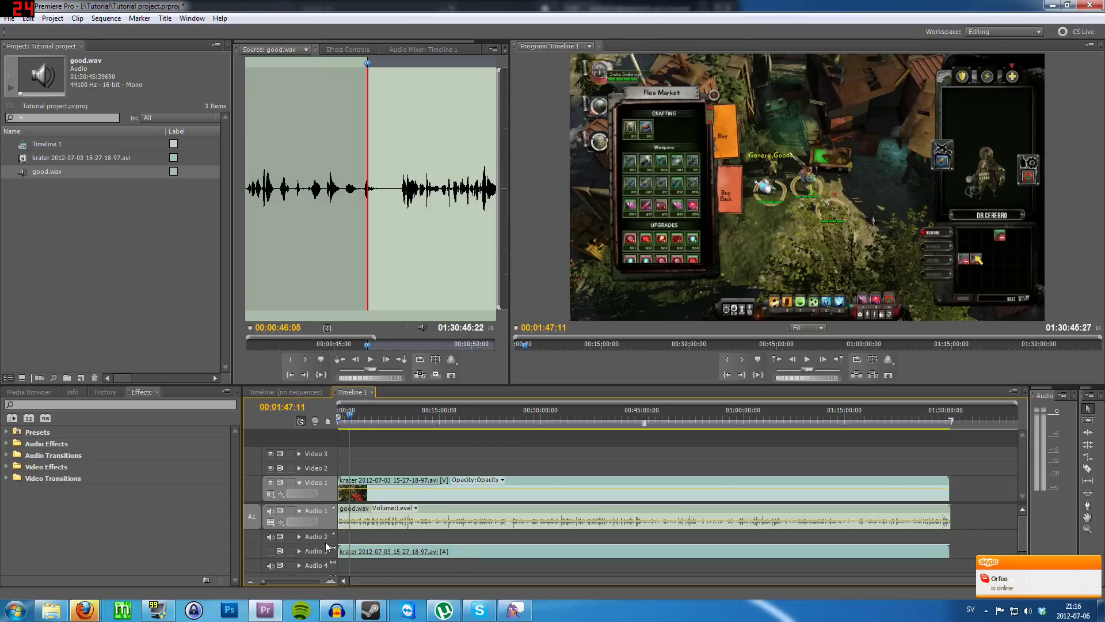
Step: Add one video track and 0 audio tracks through Add Tracks
{"action": "right_click", "coordinate": [257, 493]}
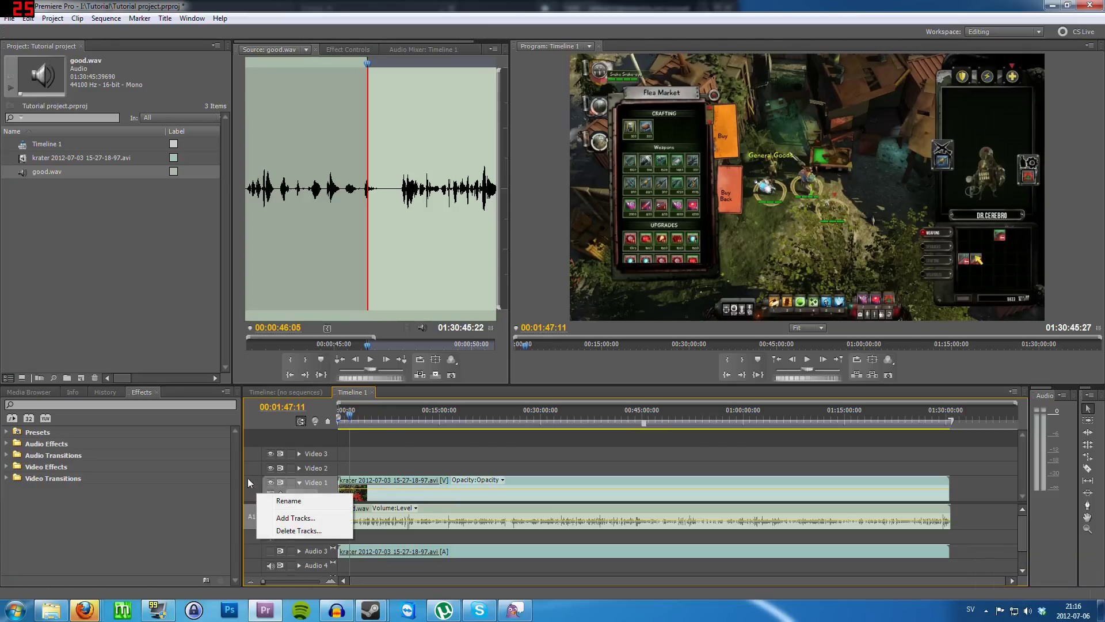
{"action": "right_click", "coordinate": [252, 542]}
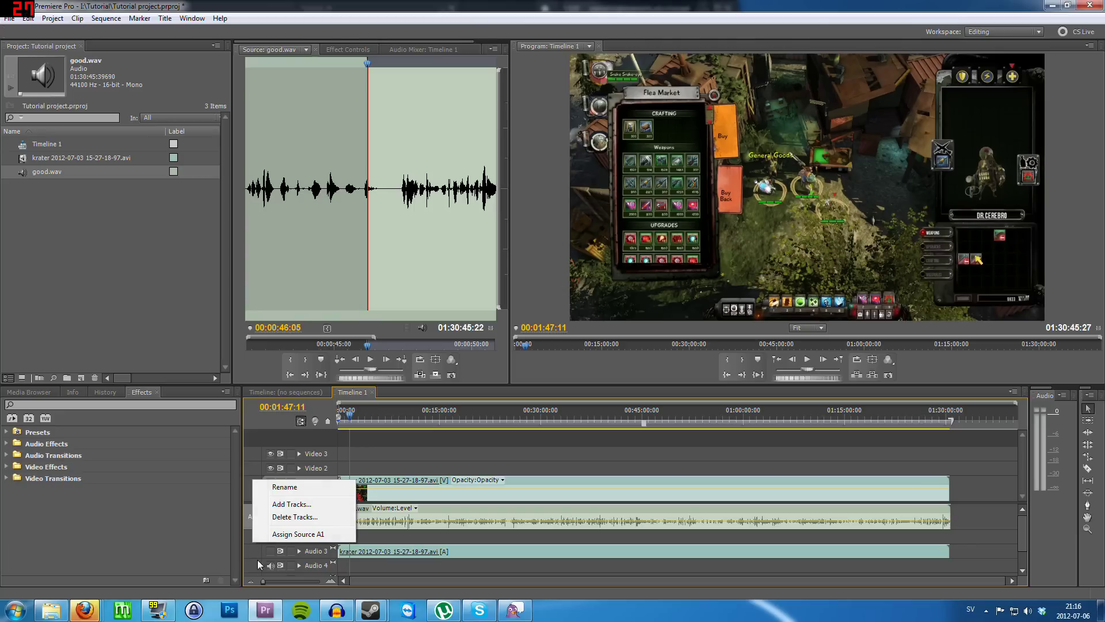
{"action": "left_click", "coordinate": [305, 555]}
{"action": "right_click", "coordinate": [305, 555]}
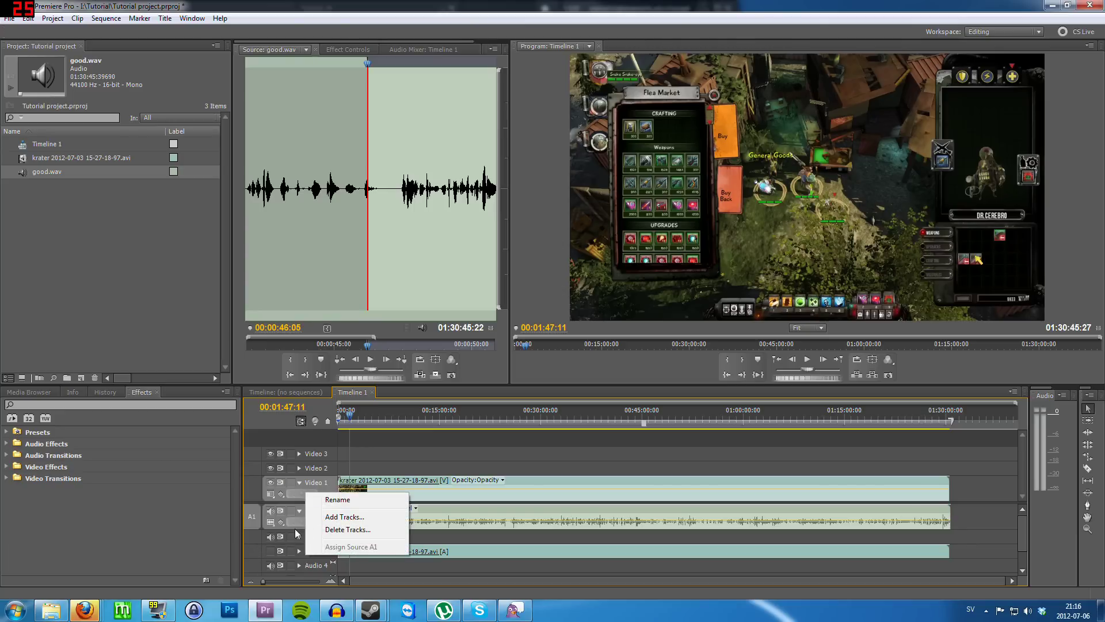
{"action": "right_click", "coordinate": [266, 480]}
{"action": "left_click", "coordinate": [297, 506]}
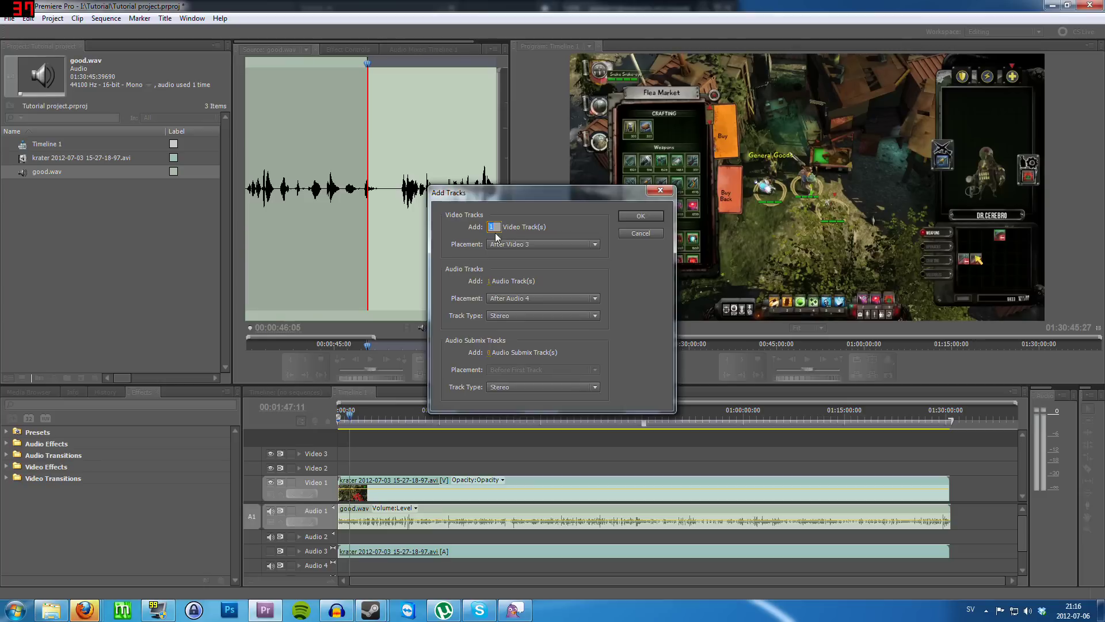
{"action": "left_click", "coordinate": [492, 281]}
{"action": "type", "text": "0"}
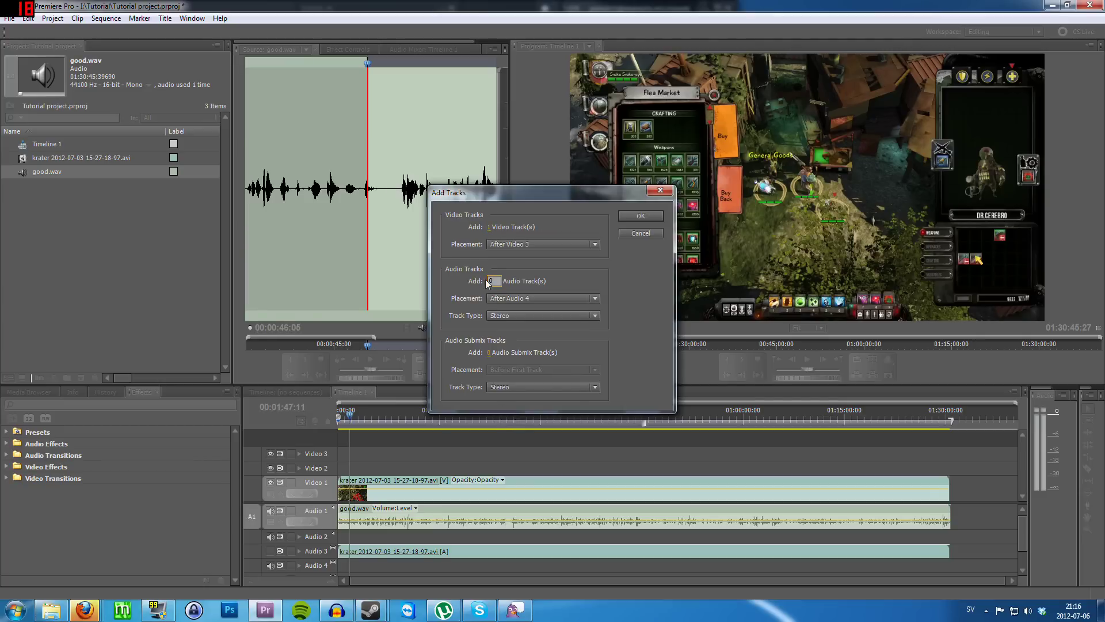
{"action": "left_click", "coordinate": [644, 215]}
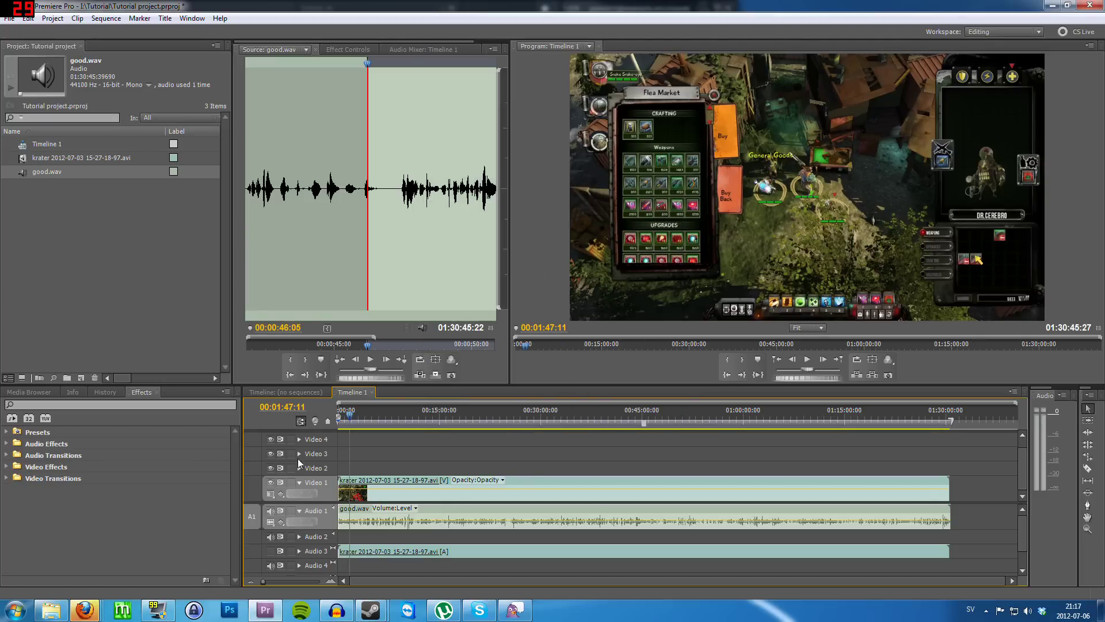
Step: Delete all empty video tracks from the sequence
{"action": "right_click", "coordinate": [257, 486]}
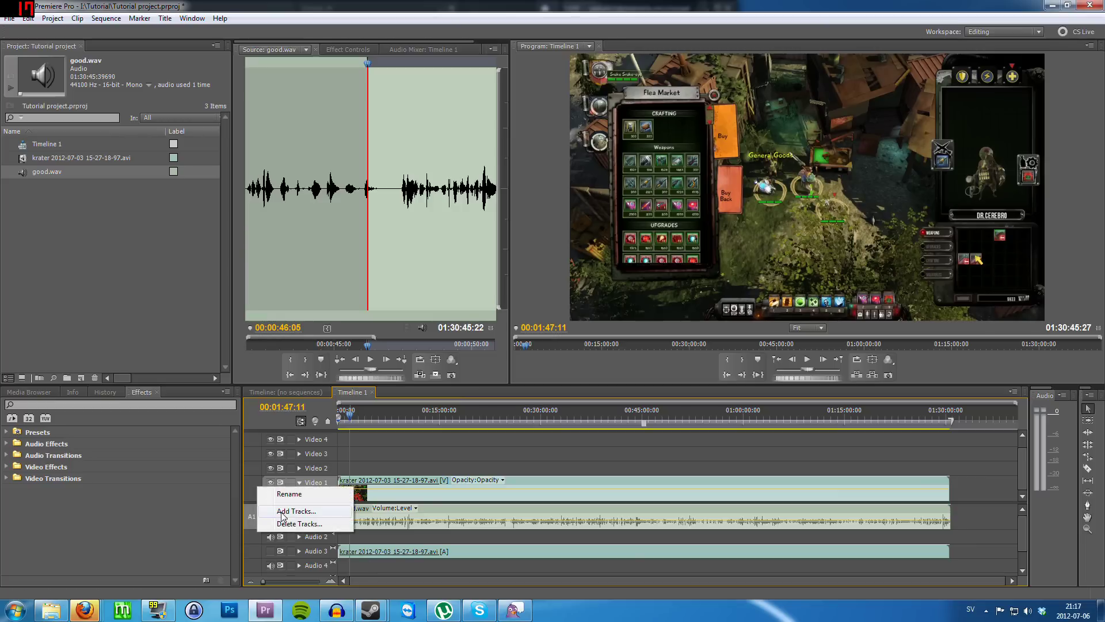
{"action": "left_click", "coordinate": [285, 524]}
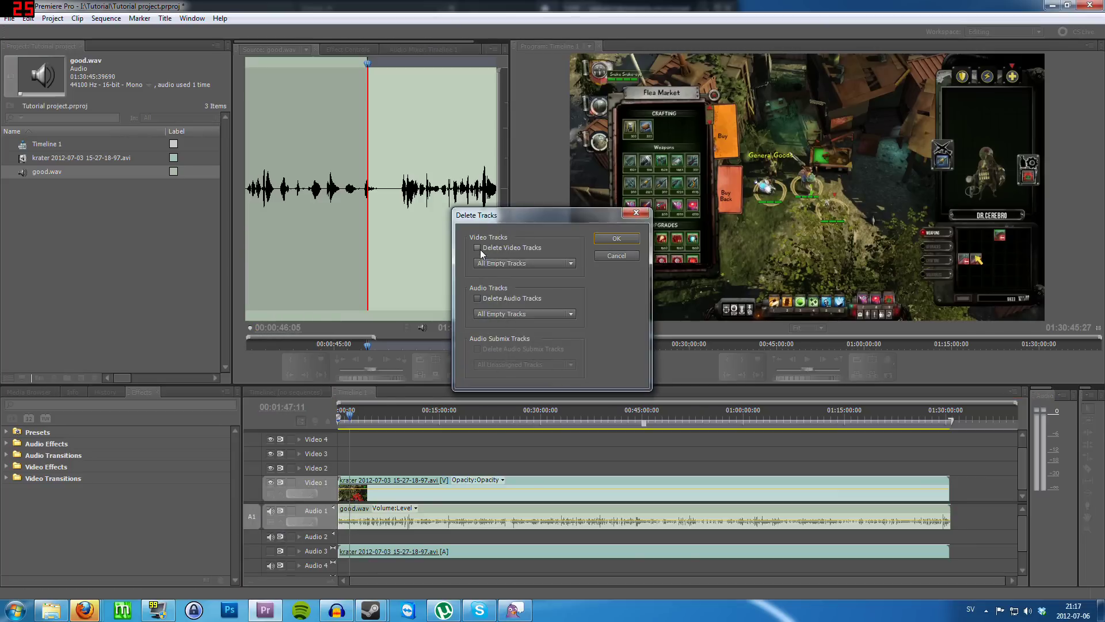
{"action": "left_click", "coordinate": [476, 248]}
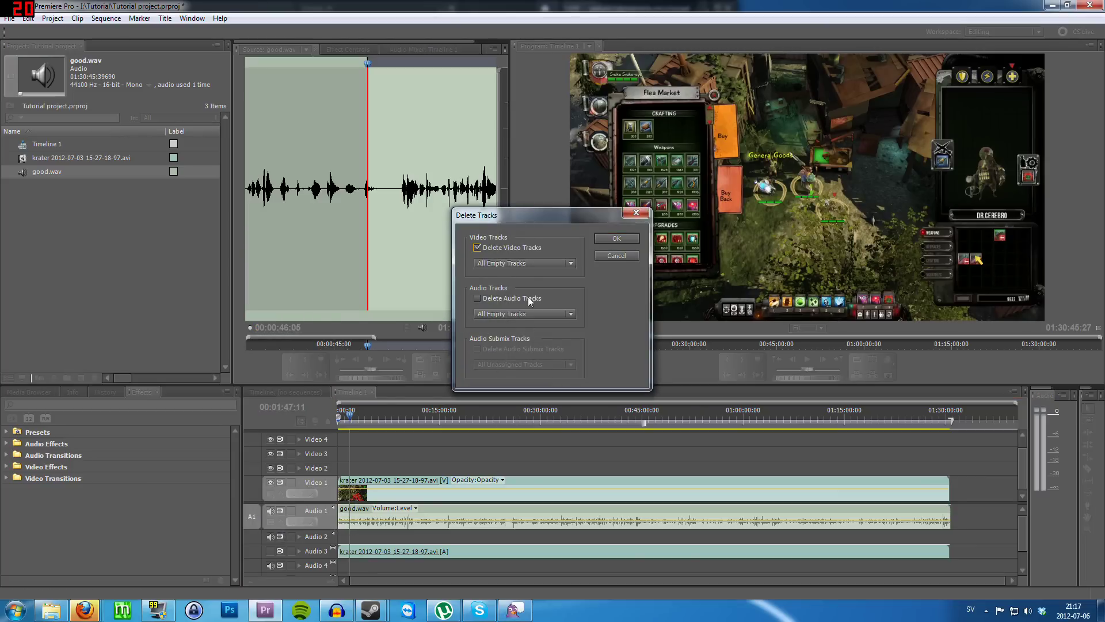
{"action": "left_click", "coordinate": [631, 237]}
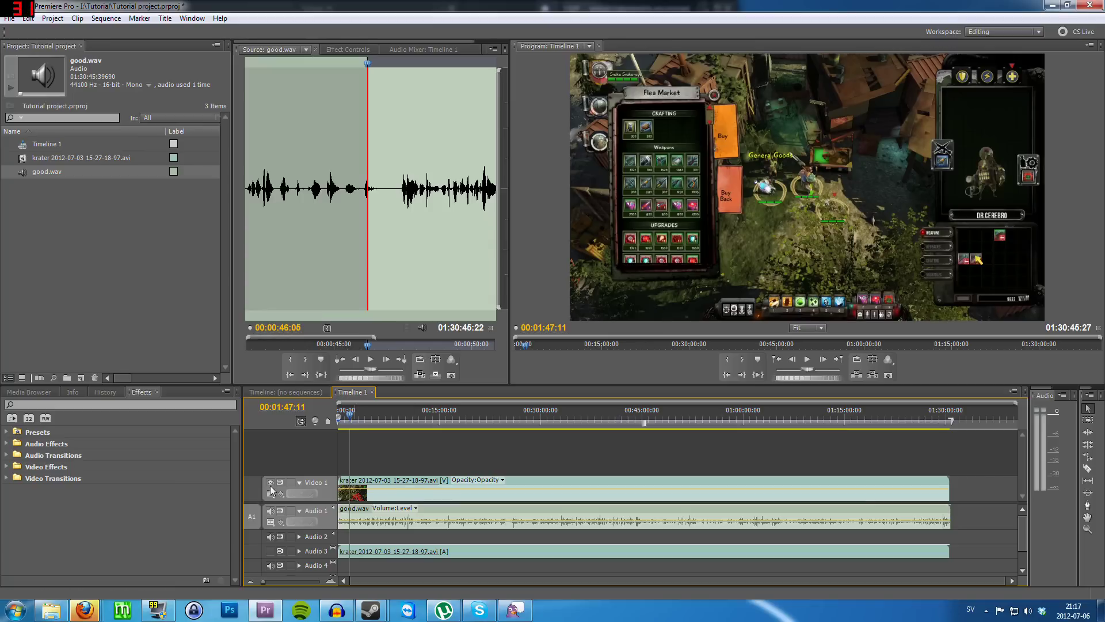
Step: Add a single new video track above Video 1
{"action": "right_click", "coordinate": [255, 482]}
{"action": "left_click", "coordinate": [286, 508]}
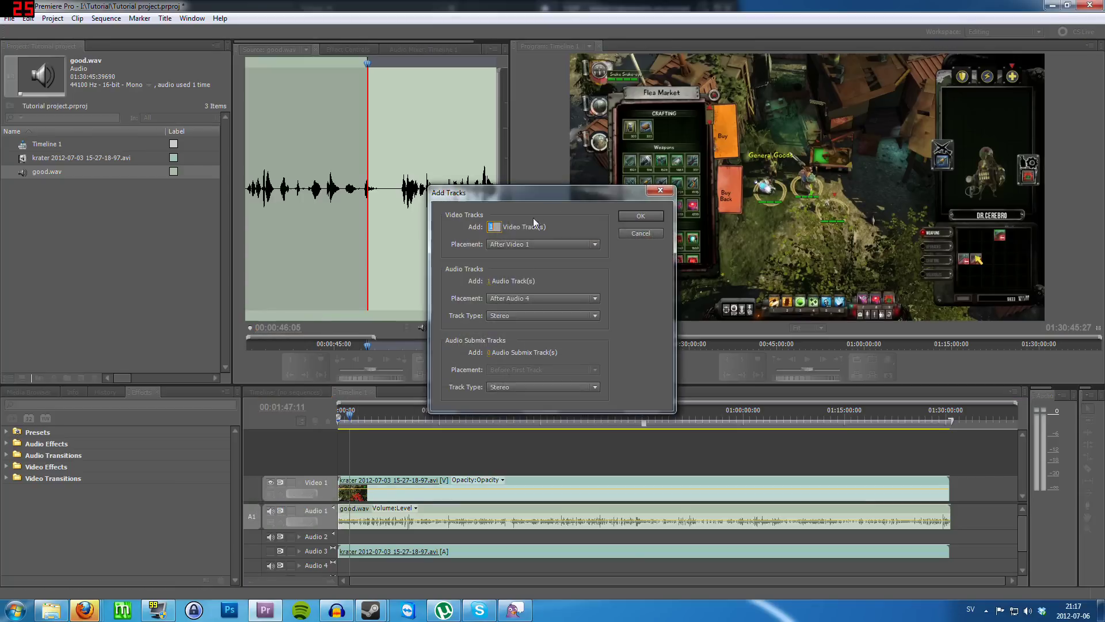
{"action": "left_click", "coordinate": [641, 217]}
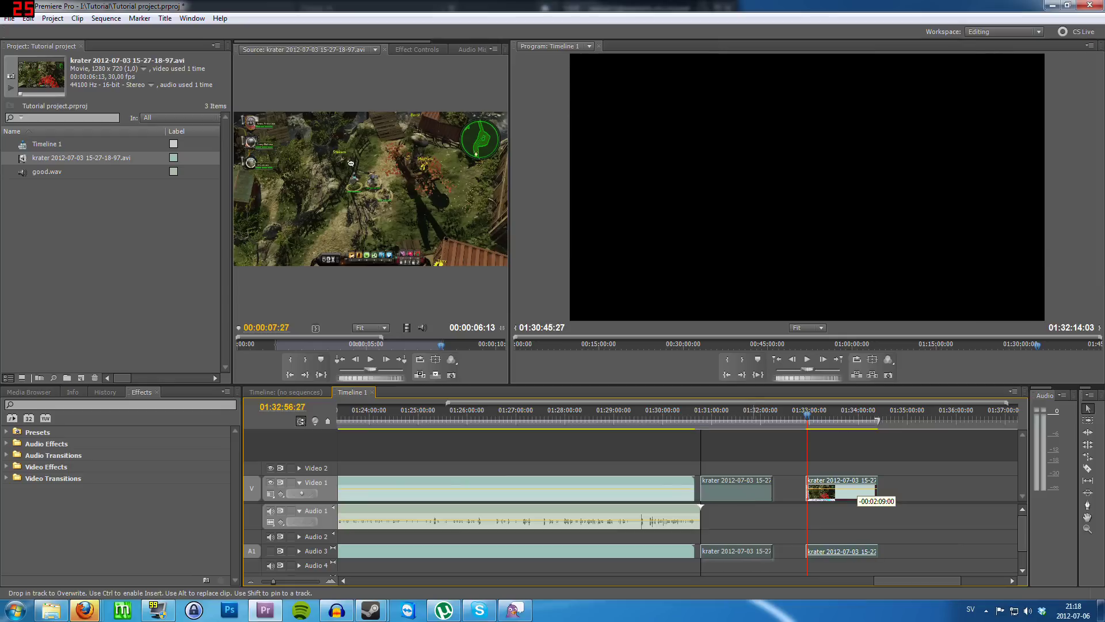
Step: Drag the cut-off krater end piece beside the main clip and delete it
{"action": "left_click_drag", "start_coordinate": [730, 489], "coordinate": [736, 489]}
{"action": "left_click_drag", "start_coordinate": [853, 494], "coordinate": [847, 546]}
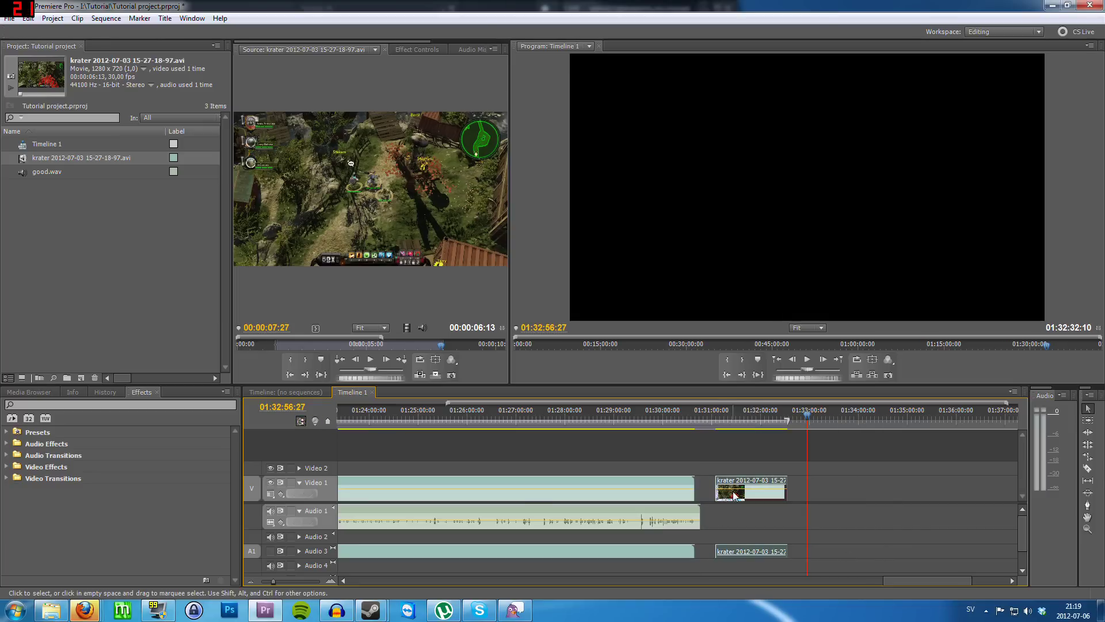
{"action": "key", "text": "Delete"}
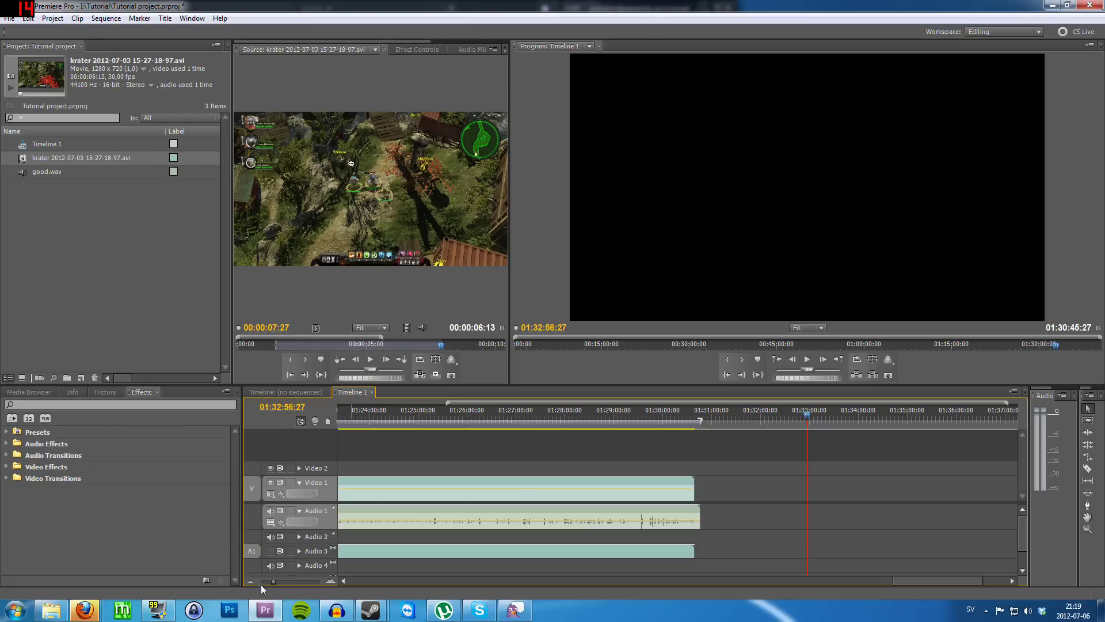
{"action": "left_click_drag", "start_coordinate": [275, 581], "coordinate": [282, 582]}
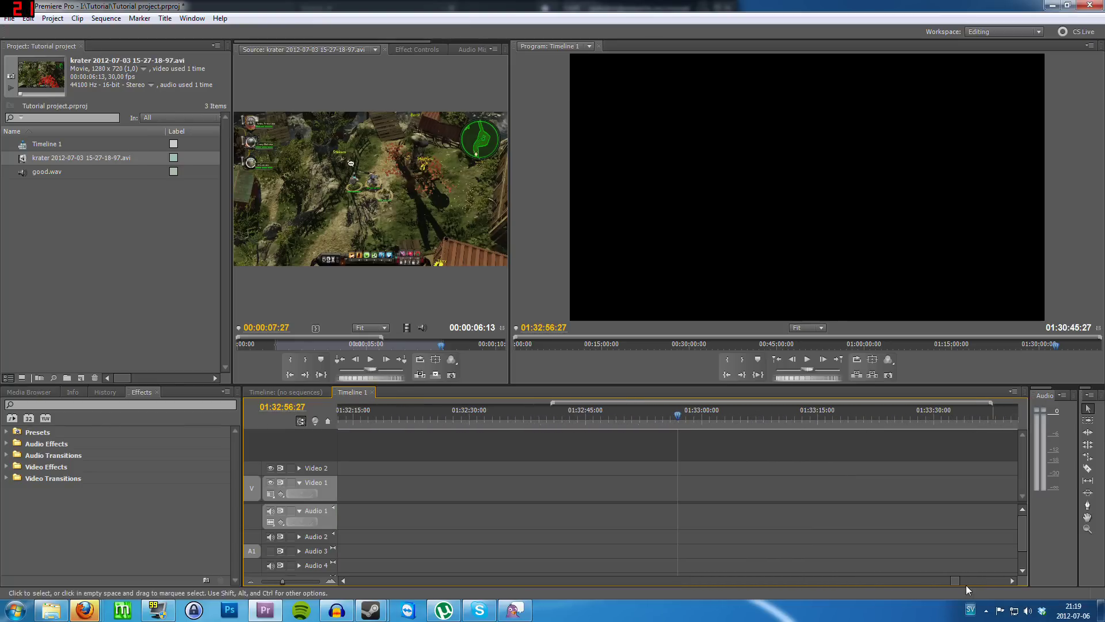
Step: Scroll the timeline to the start, scrub around 00:10:06, and zoom out to show the whole sequence
{"action": "left_click_drag", "start_coordinate": [954, 582], "coordinate": [273, 580]}
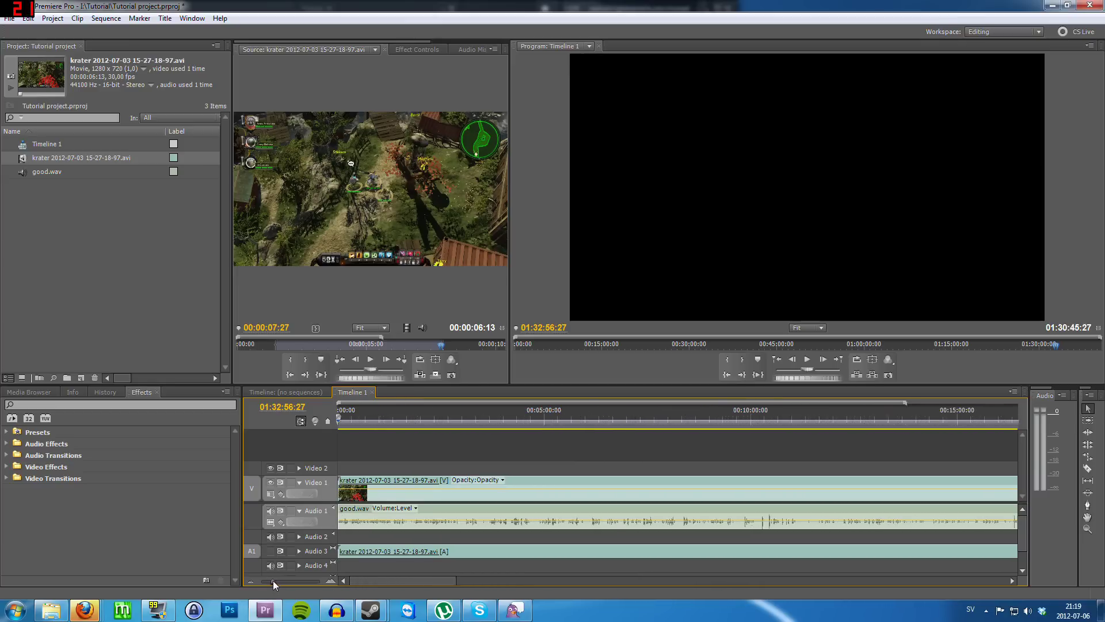
{"action": "mouse_move", "coordinate": [386, 582]}
{"action": "left_mouse_down"}
{"action": "mouse_move", "coordinate": [699, 597]}
{"action": "mouse_move", "coordinate": [386, 581]}
{"action": "left_mouse_up"}
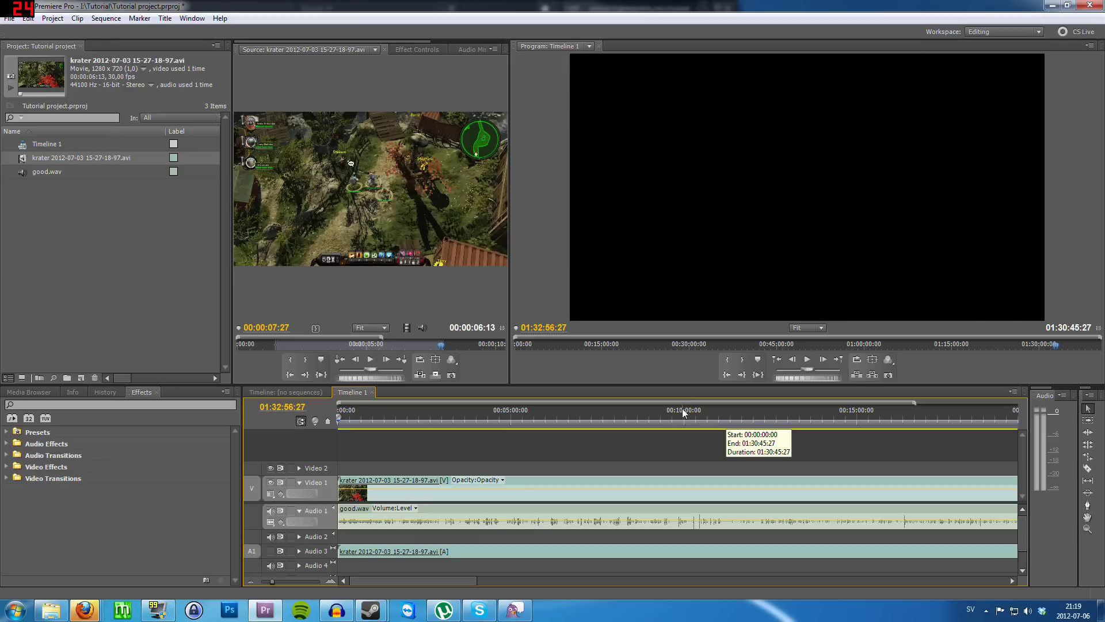
{"action": "mouse_move", "coordinate": [683, 409]}
{"action": "left_mouse_down"}
{"action": "mouse_move", "coordinate": [882, 426]}
{"action": "mouse_move", "coordinate": [687, 423]}
{"action": "left_mouse_up"}
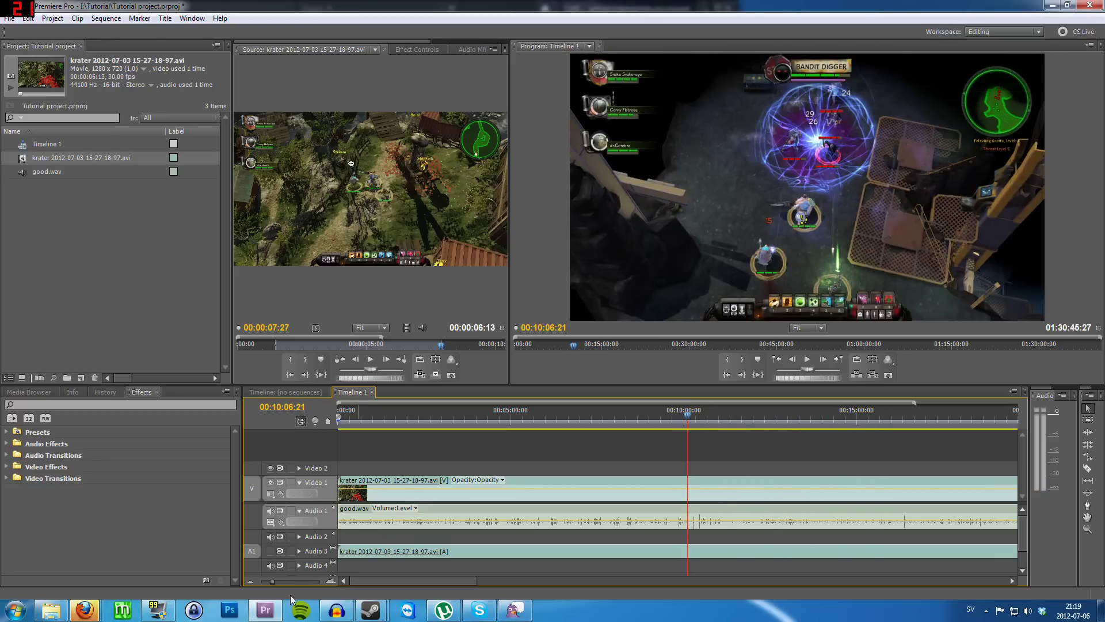
{"action": "left_click_drag", "start_coordinate": [274, 582], "coordinate": [265, 583]}
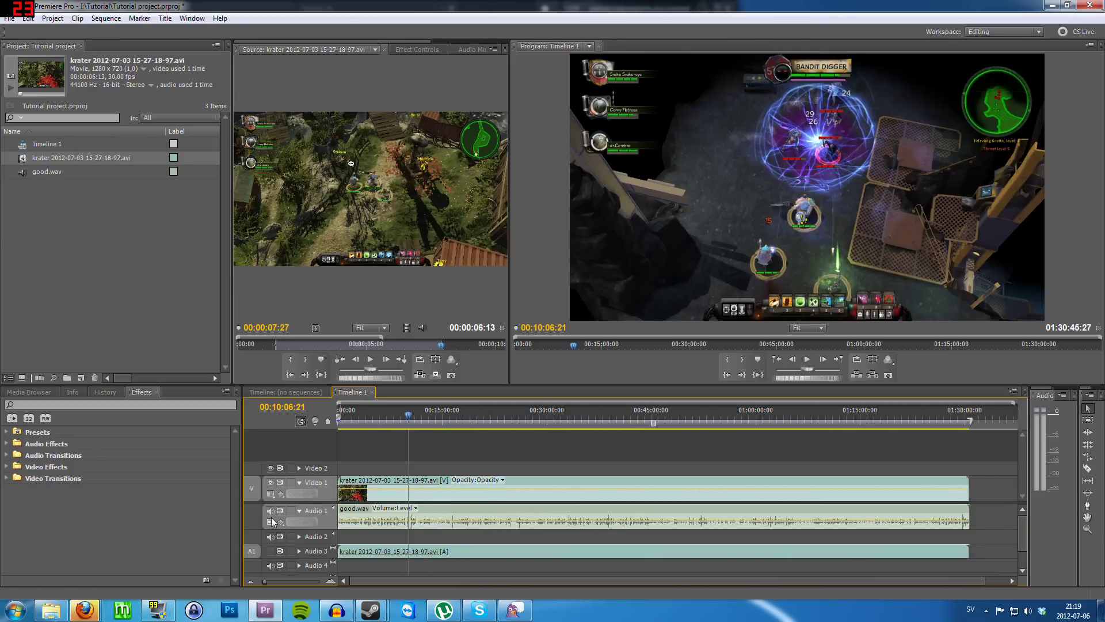
Step: Toggle Video 1 output off and back on, then turn off the Audio 1 speaker to mute good.wav
{"action": "left_click", "coordinate": [271, 483]}
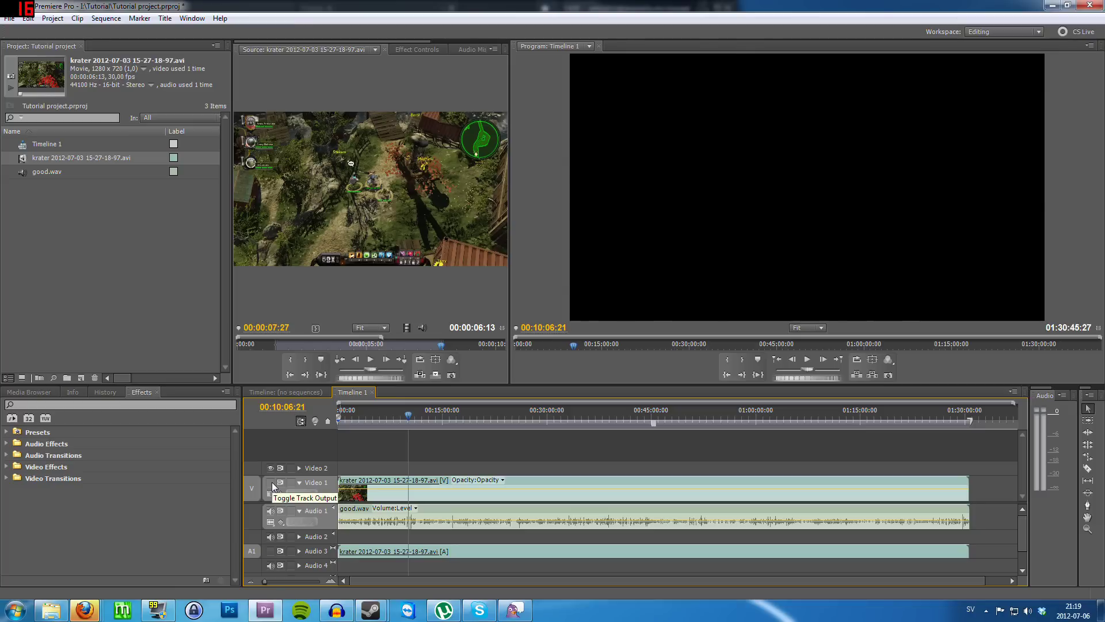
{"action": "left_click", "coordinate": [271, 483]}
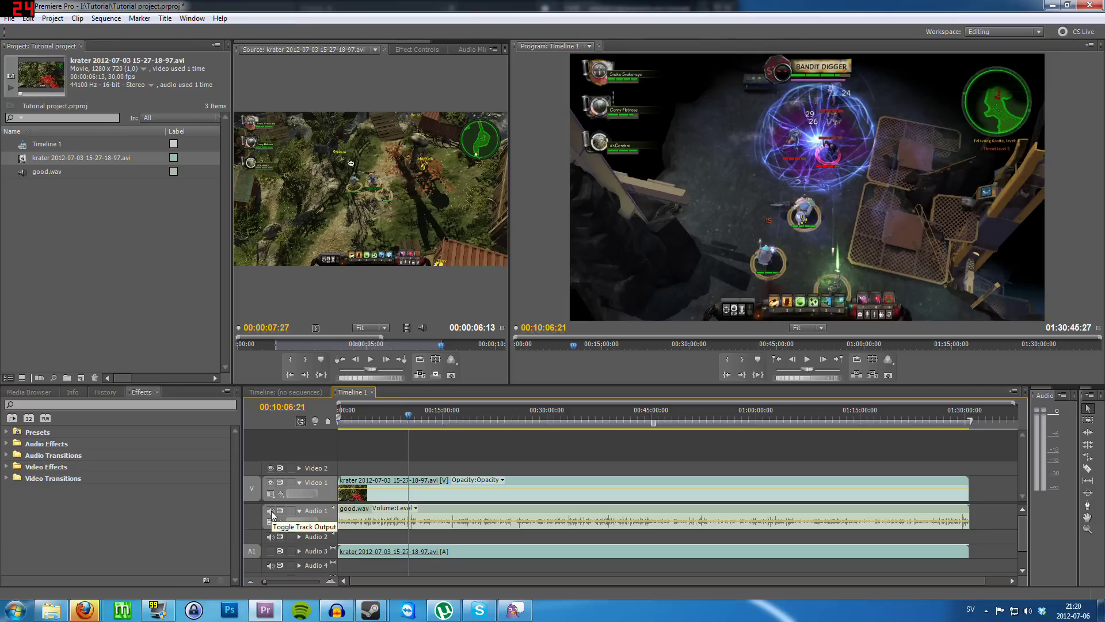
{"action": "left_click", "coordinate": [271, 511]}
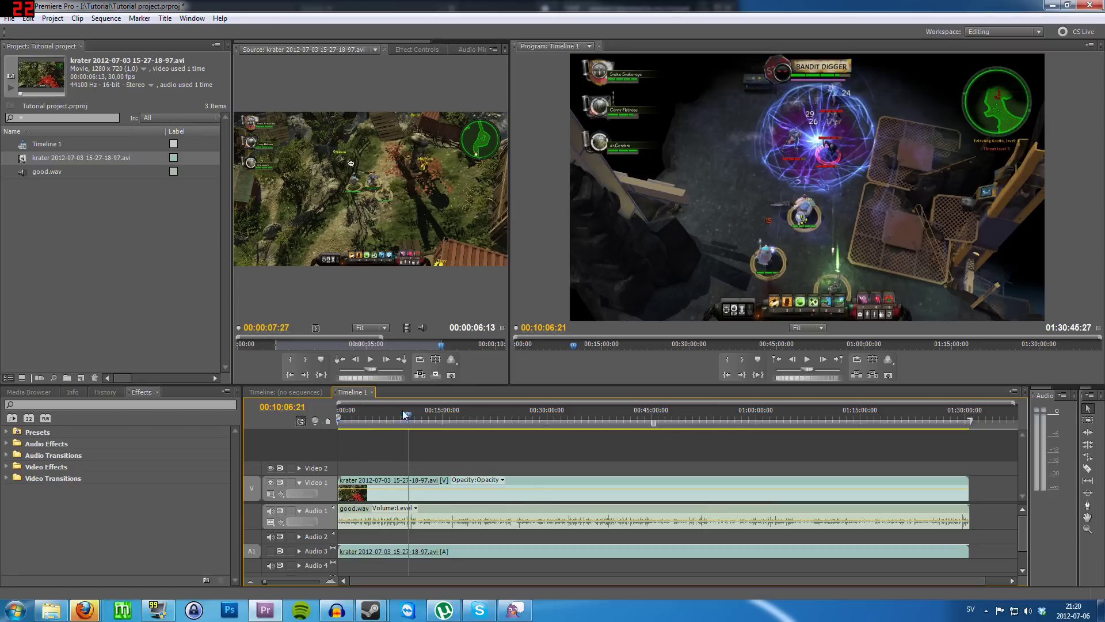
Step: Zoom into the sequence start, preview the first seconds, and park the playhead at 00:00:01:05
{"action": "key", "text": "Home"}
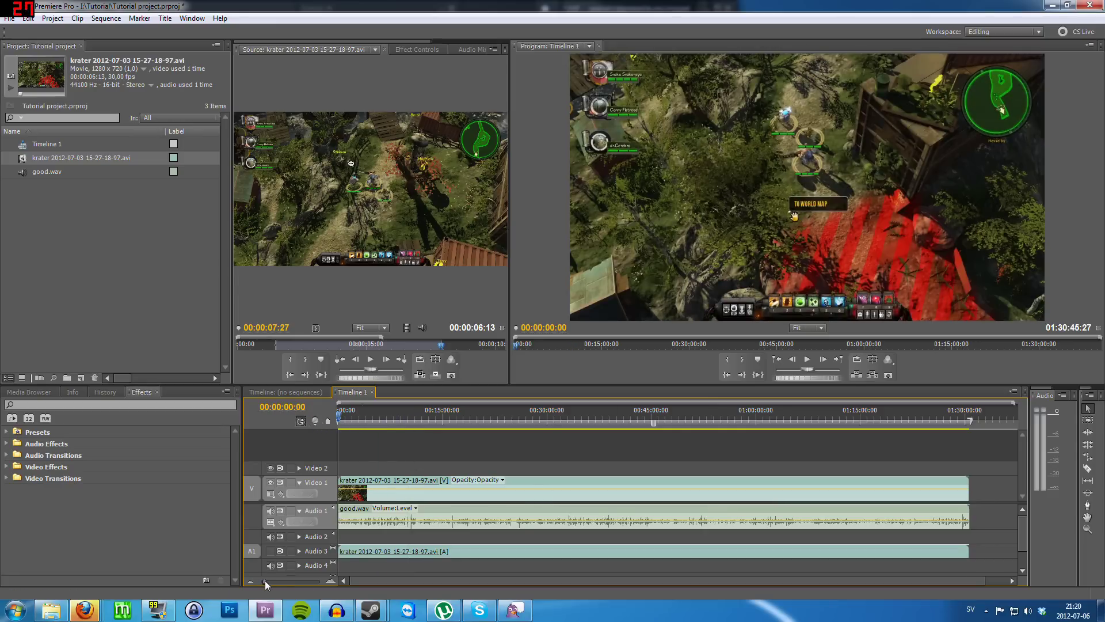
{"action": "left_click_drag", "start_coordinate": [265, 581], "coordinate": [299, 585]}
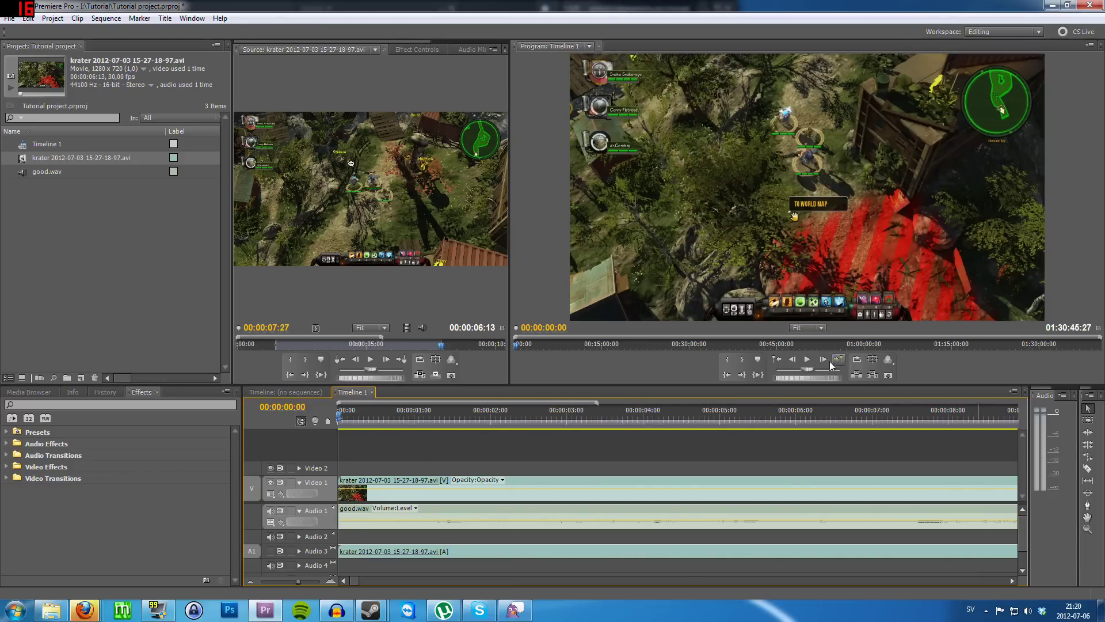
{"action": "left_click", "coordinate": [808, 359]}
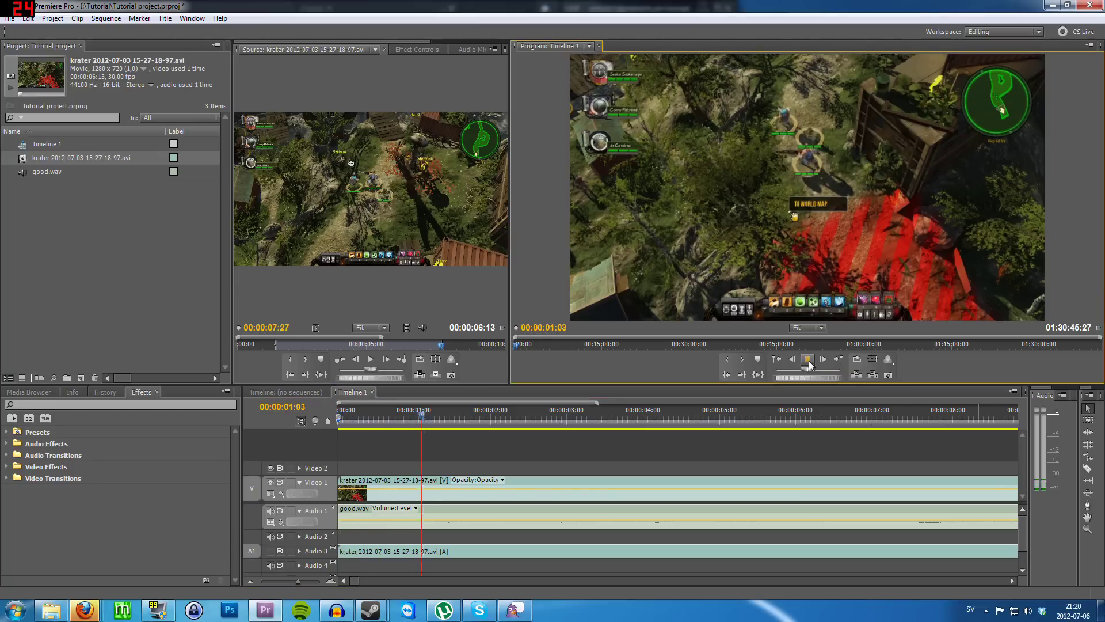
{"action": "left_click", "coordinate": [808, 360]}
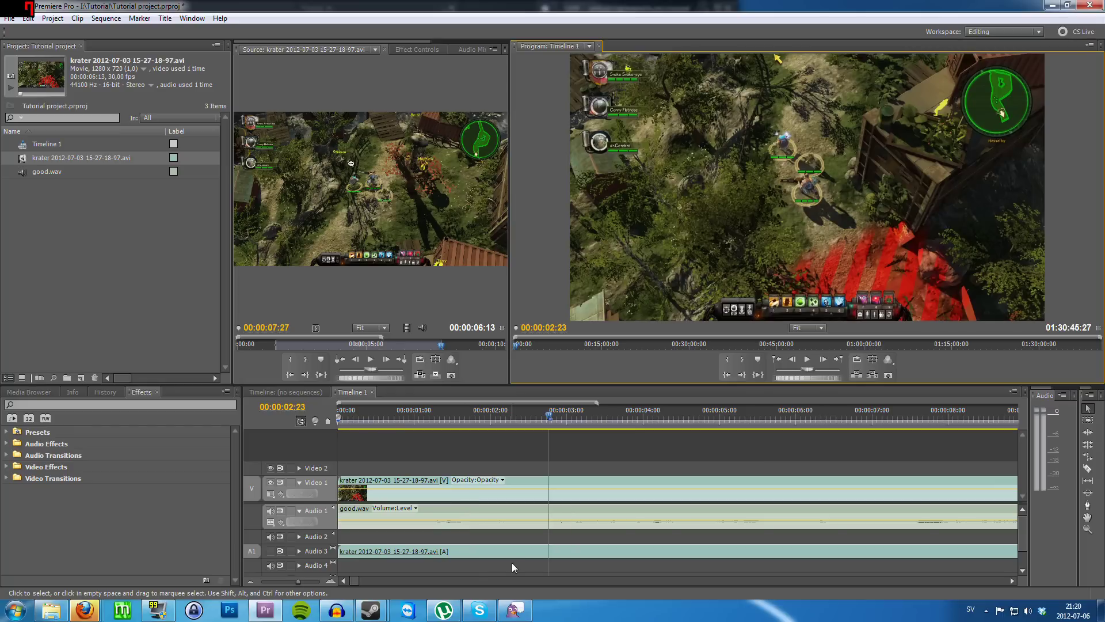
{"action": "left_click", "coordinate": [432, 418]}
{"action": "left_click", "coordinate": [428, 419]}
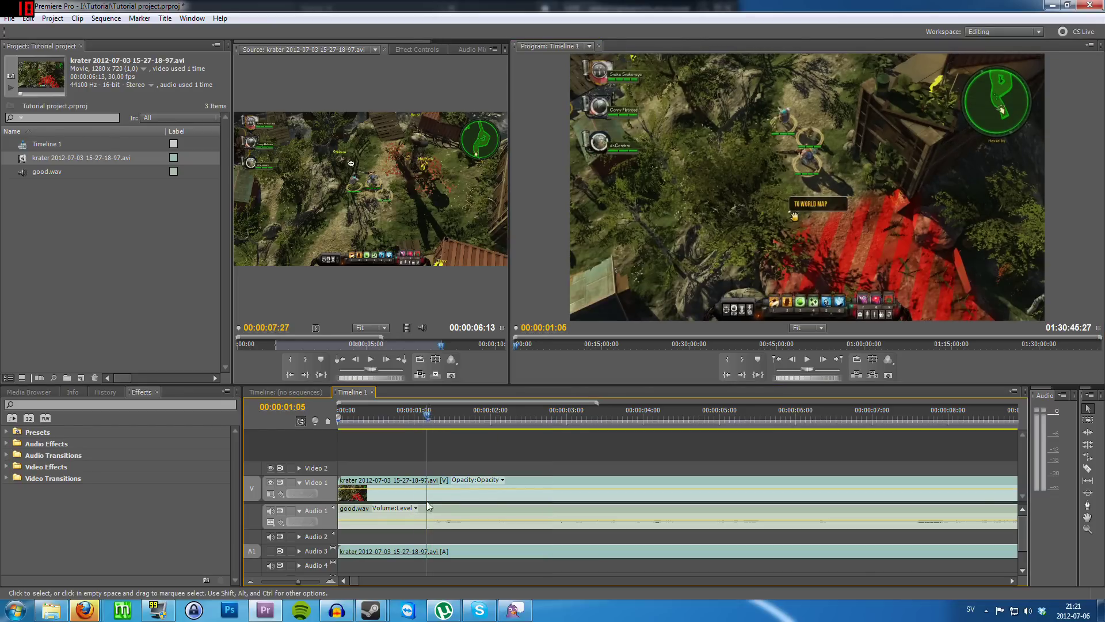
Step: Razor good.wav on Audio 1 at 00:00:01:05, then select its first piece
{"action": "left_click", "coordinate": [1089, 470]}
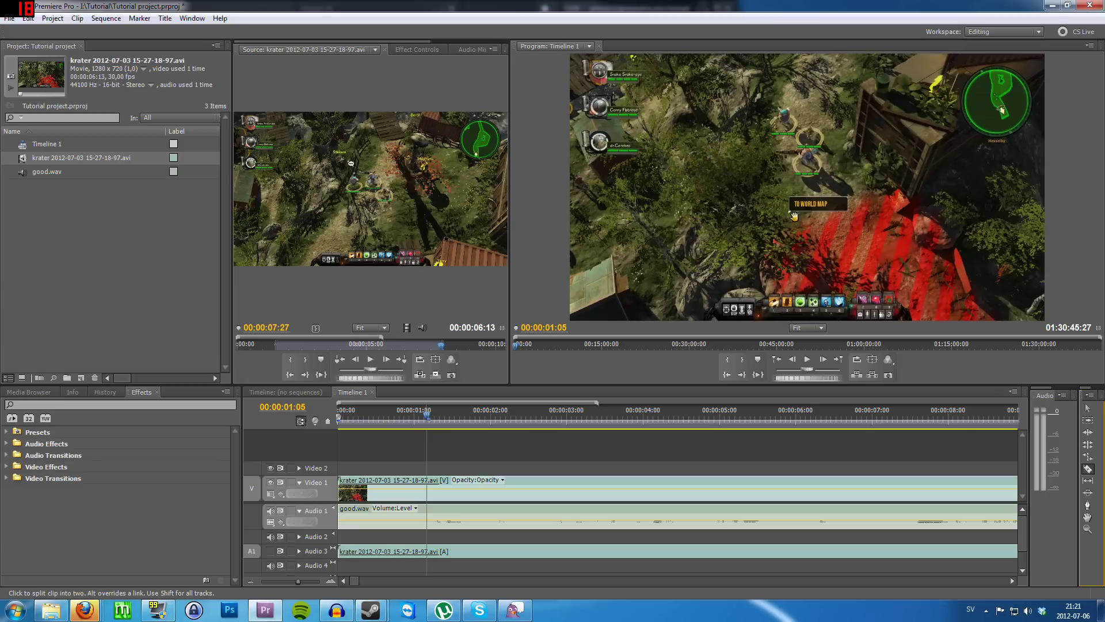
{"action": "left_click", "coordinate": [427, 516]}
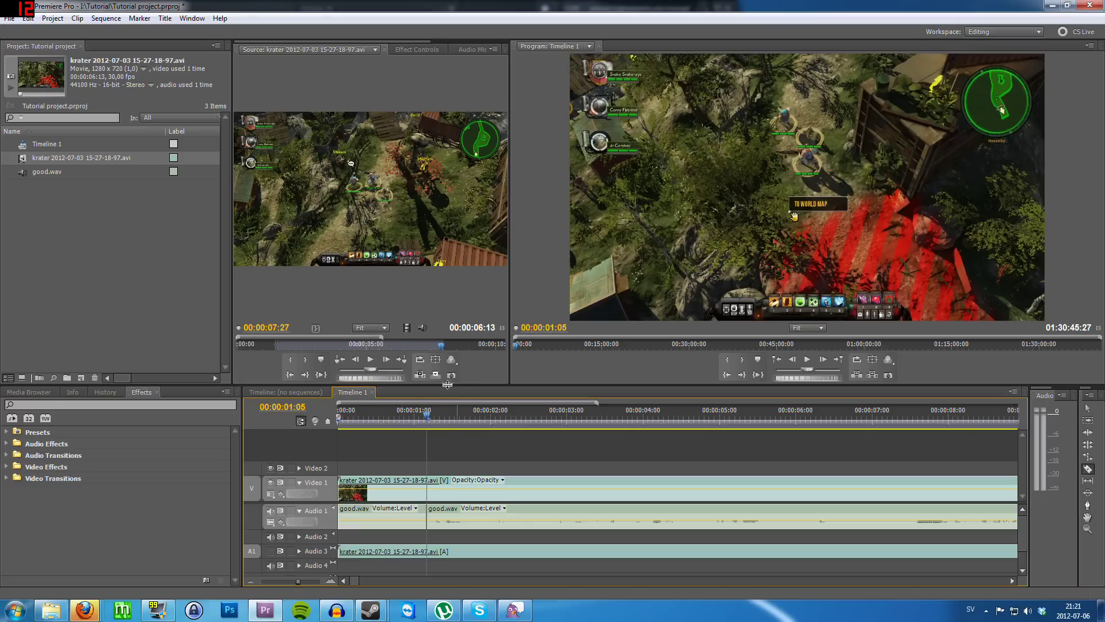
{"action": "left_click", "coordinate": [1088, 409]}
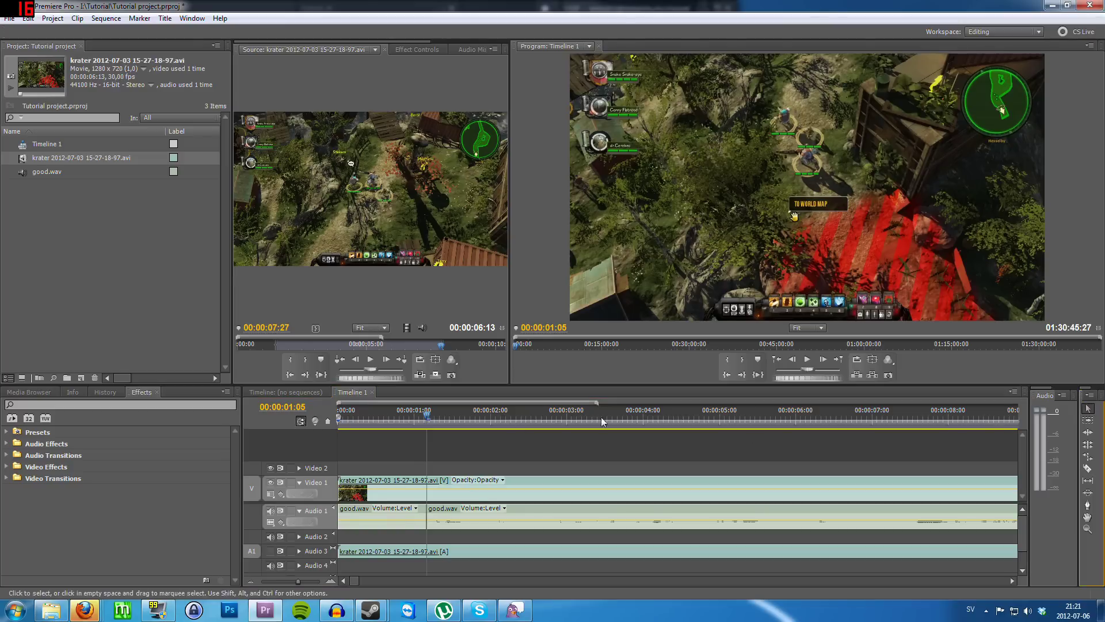
{"action": "left_click_drag", "start_coordinate": [427, 415], "coordinate": [452, 415]}
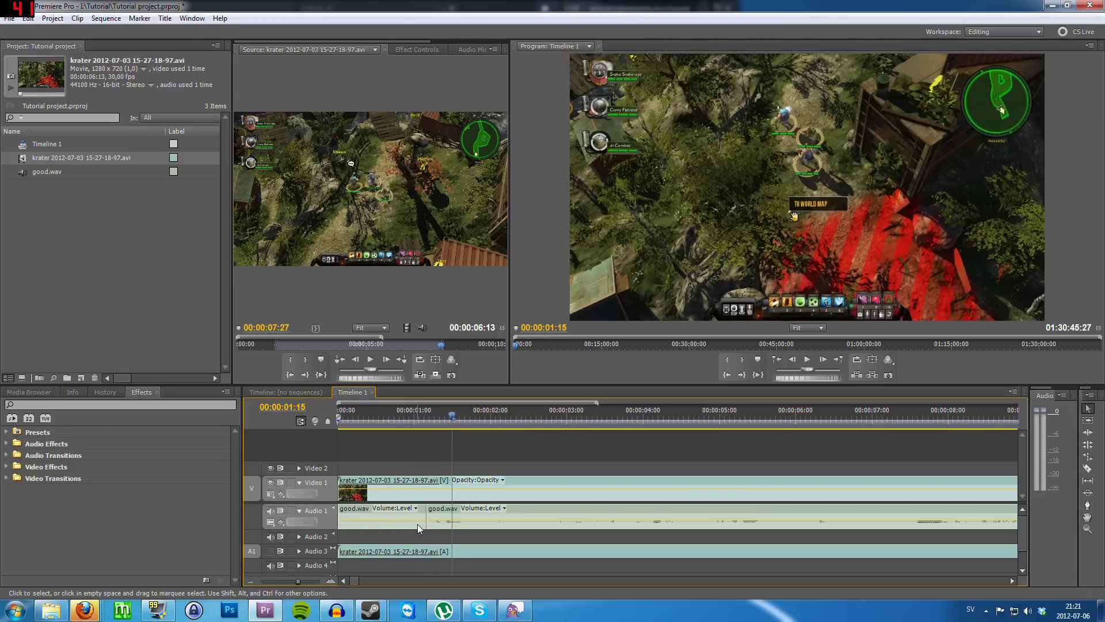
{"action": "left_click_drag", "start_coordinate": [420, 516], "coordinate": [358, 517]}
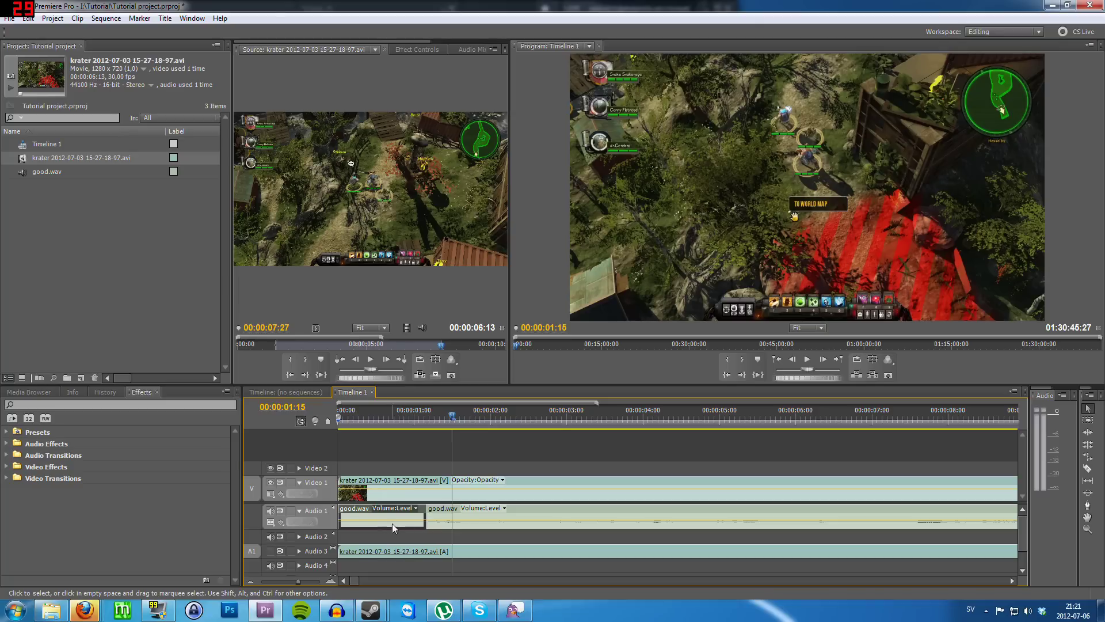
Step: Delete the first good.wav piece and trim the krater clip's start to 00:00:01:05
{"action": "key", "text": "Delete"}
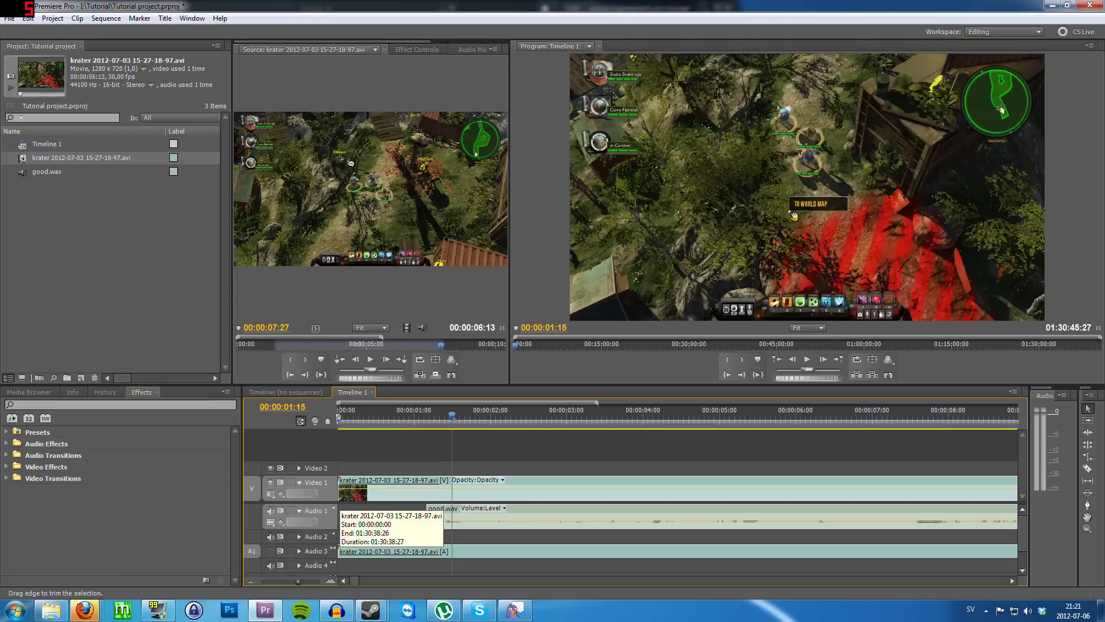
{"action": "left_click_drag", "start_coordinate": [339, 489], "coordinate": [427, 489]}
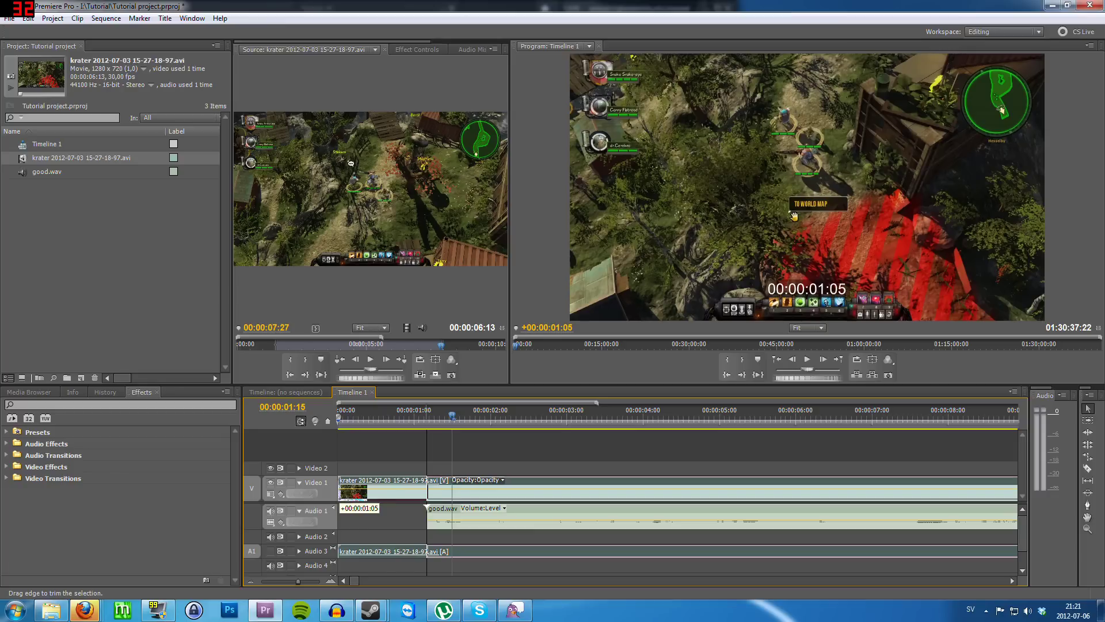
{"action": "left_click_drag", "start_coordinate": [427, 489], "coordinate": [427, 489]}
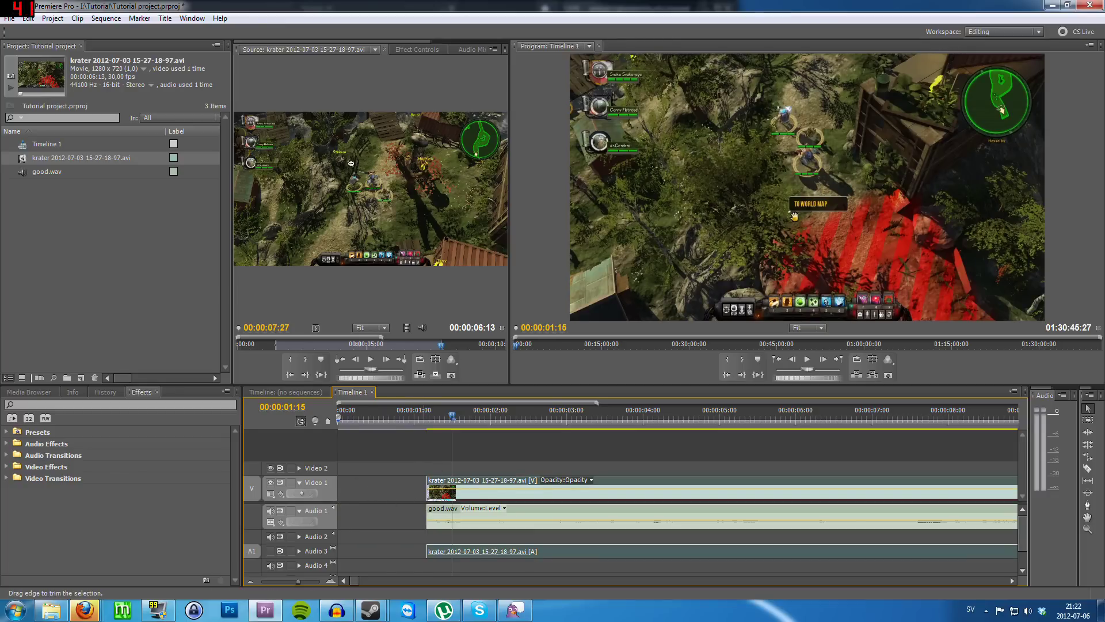
Step: Play back the trimmed sequence from 00:00:01:05 and return the playhead to the start
{"action": "left_click", "coordinate": [427, 414]}
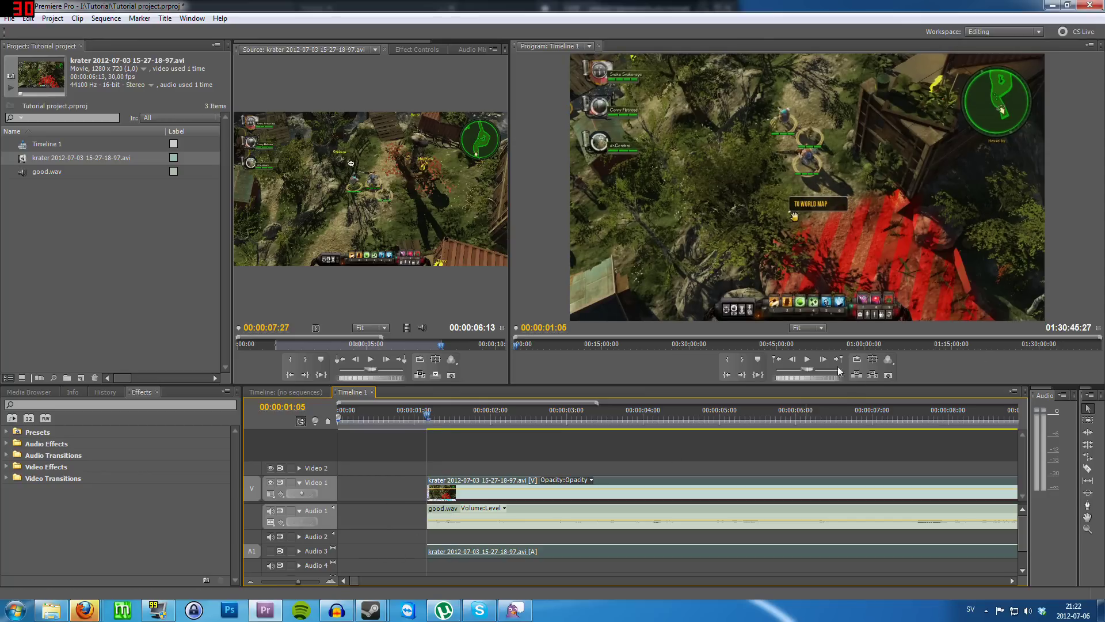
{"action": "left_click", "coordinate": [808, 361]}
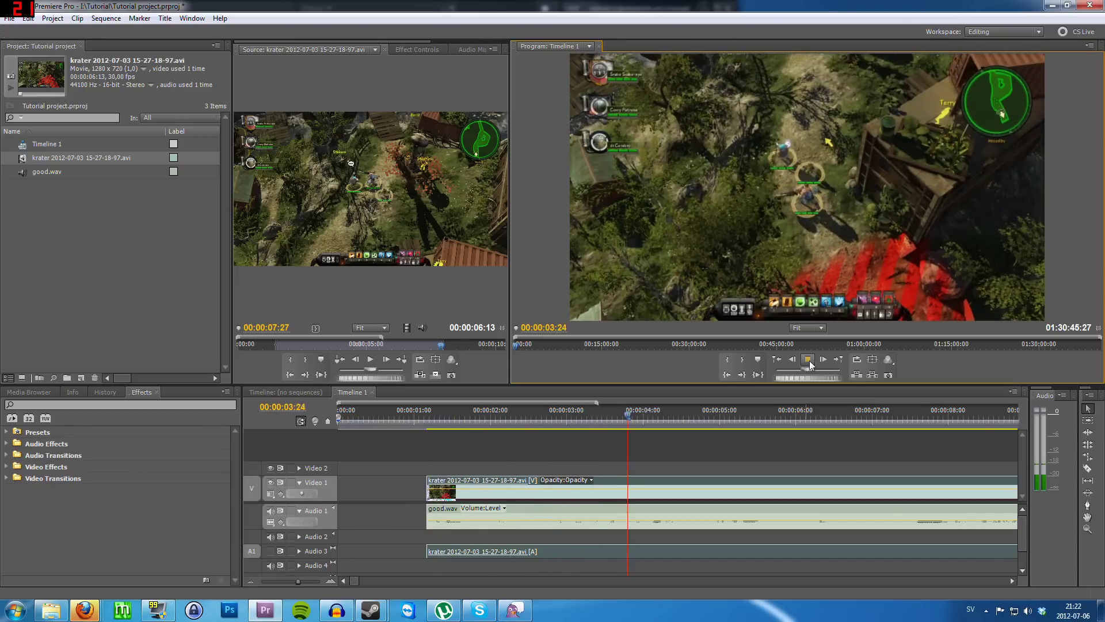
{"action": "left_click", "coordinate": [809, 361]}
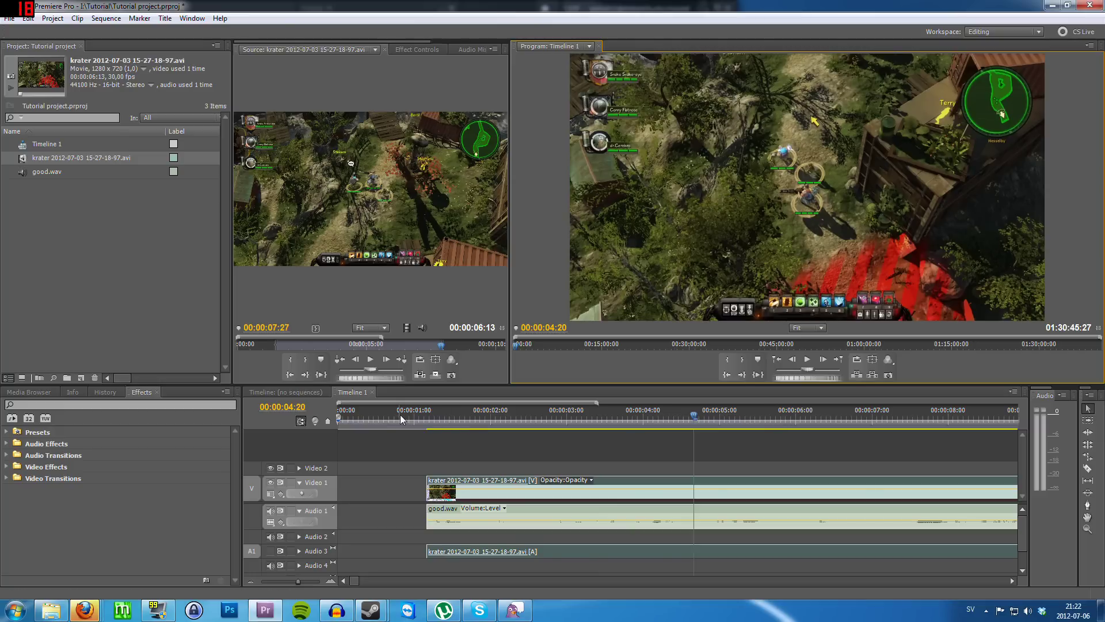
{"action": "left_click_drag", "start_coordinate": [402, 419], "coordinate": [316, 428]}
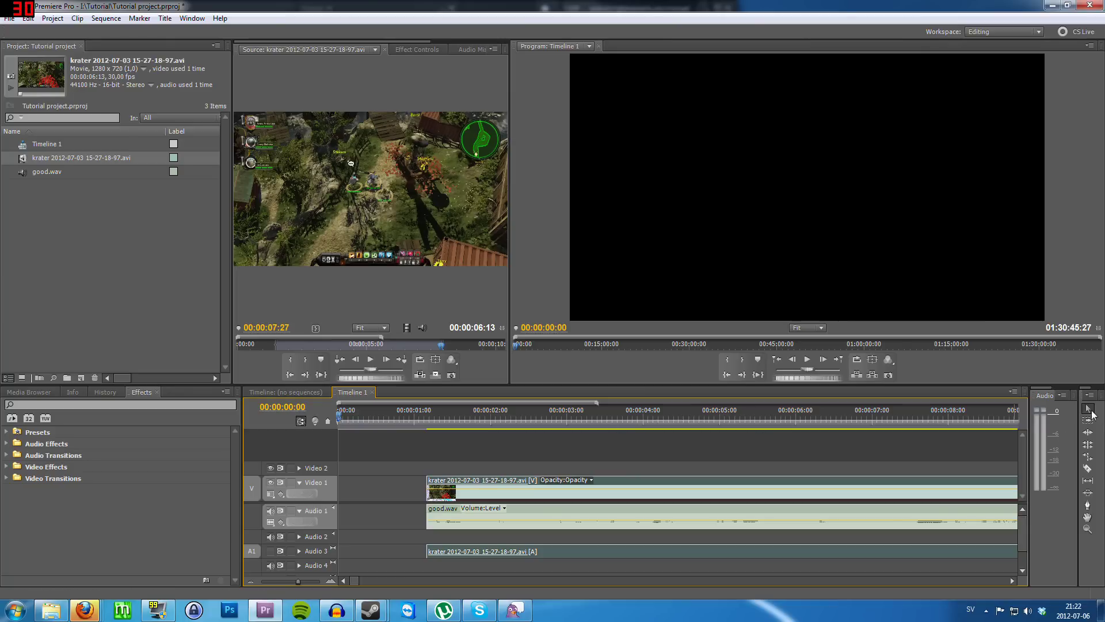
Step: Drag the krater clip and good.wav left so both start at 00:00:00:00
{"action": "left_click", "coordinate": [535, 486]}
{"action": "left_click", "coordinate": [760, 499]}
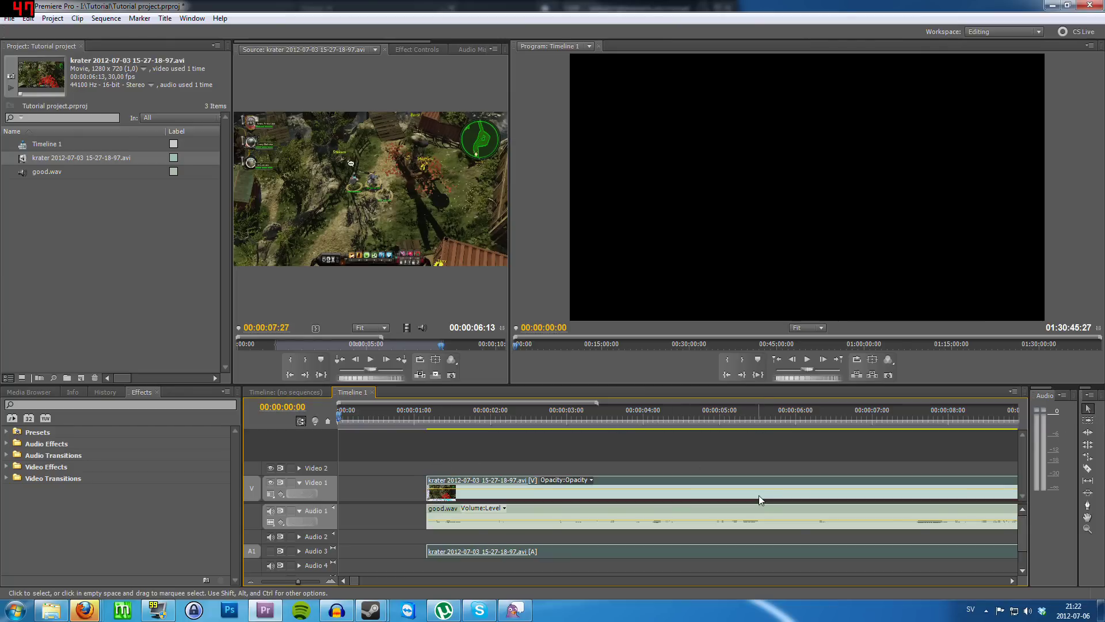
{"action": "left_click_drag", "start_coordinate": [760, 499], "coordinate": [759, 495]}
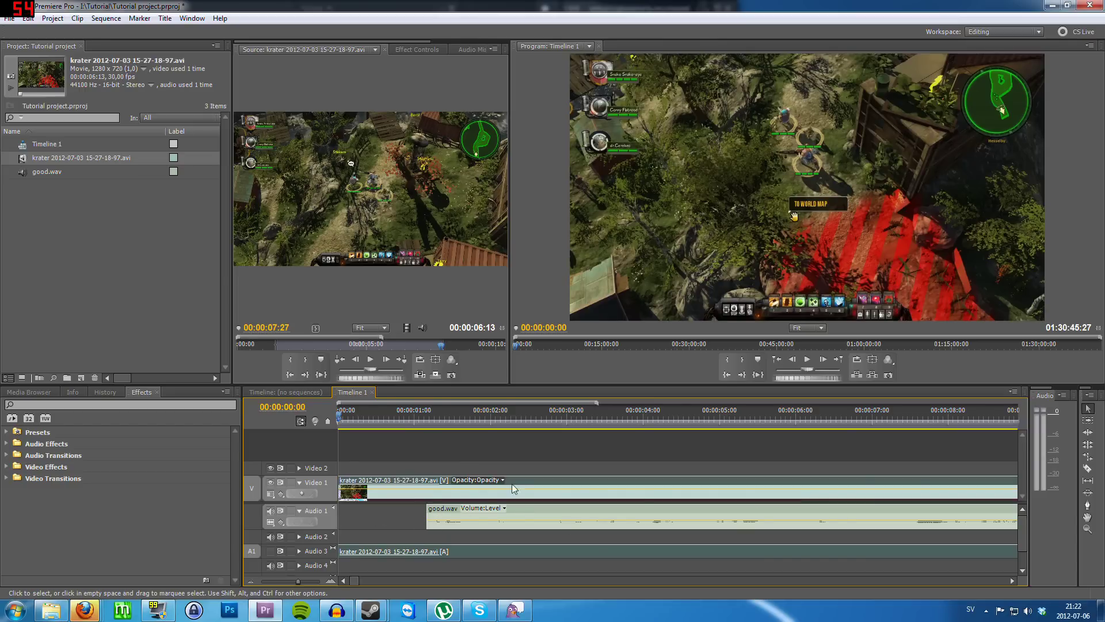
{"action": "left_click_drag", "start_coordinate": [557, 516], "coordinate": [469, 516]}
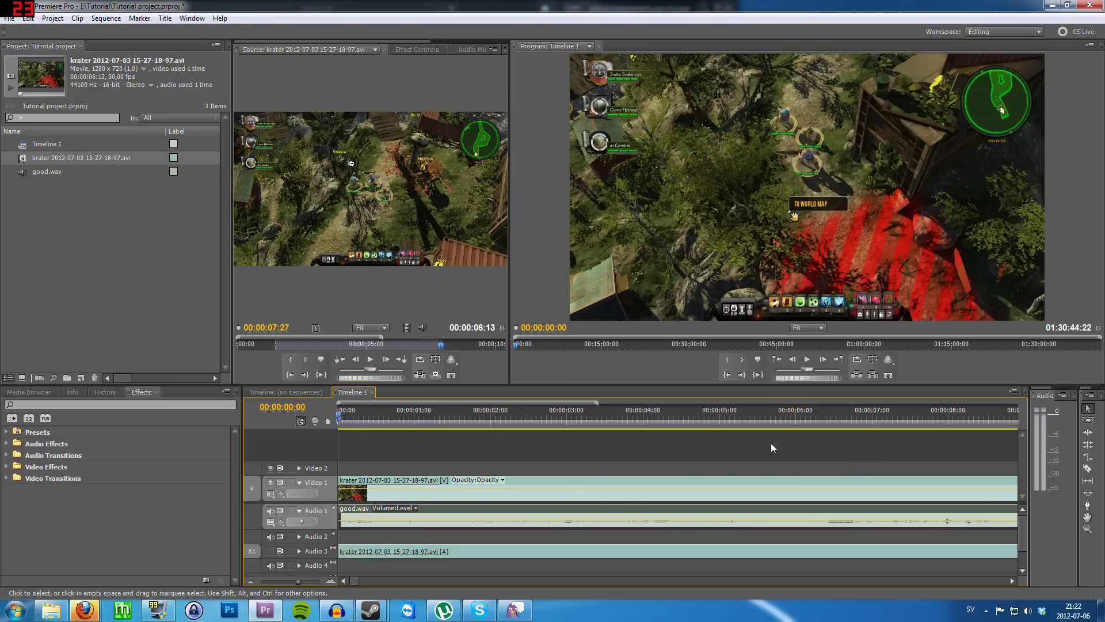
{"action": "left_click", "coordinate": [1088, 422]}
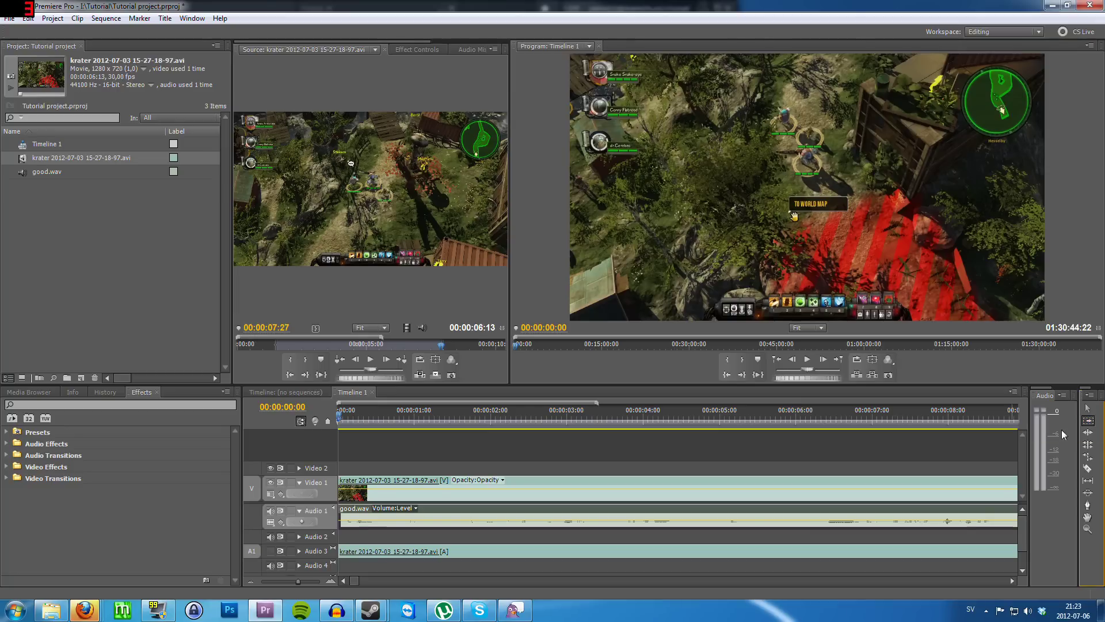
Step: Track-select the gameplay clip onward and push it several minutes later
{"action": "left_click", "coordinate": [357, 489]}
{"action": "left_click_drag", "start_coordinate": [405, 489], "coordinate": [439, 490]}
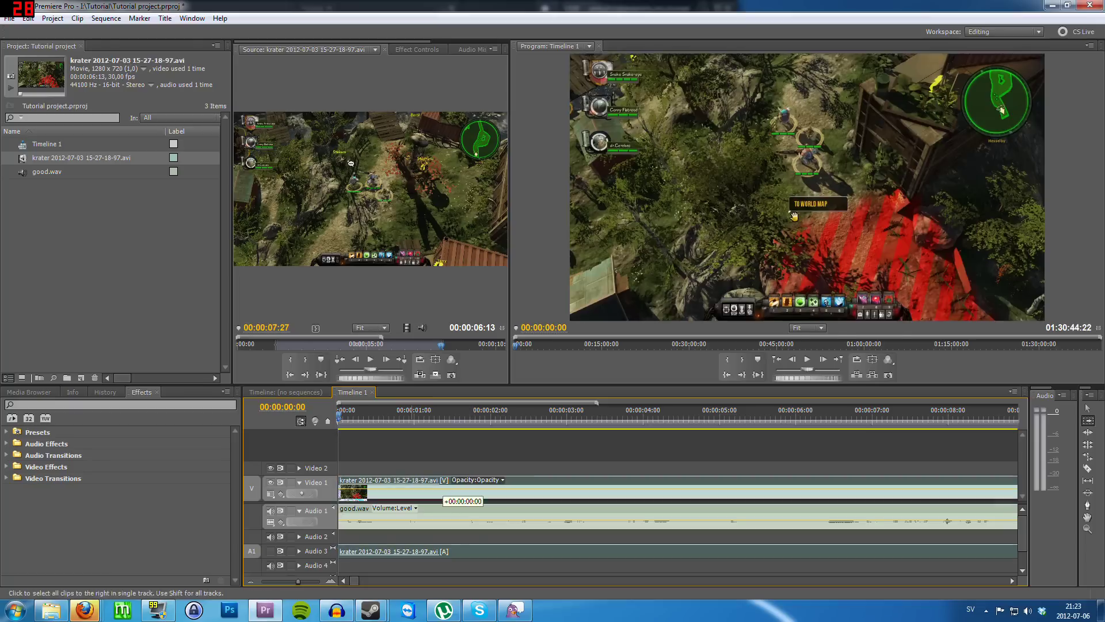
{"action": "left_click_drag", "start_coordinate": [298, 581], "coordinate": [248, 585]}
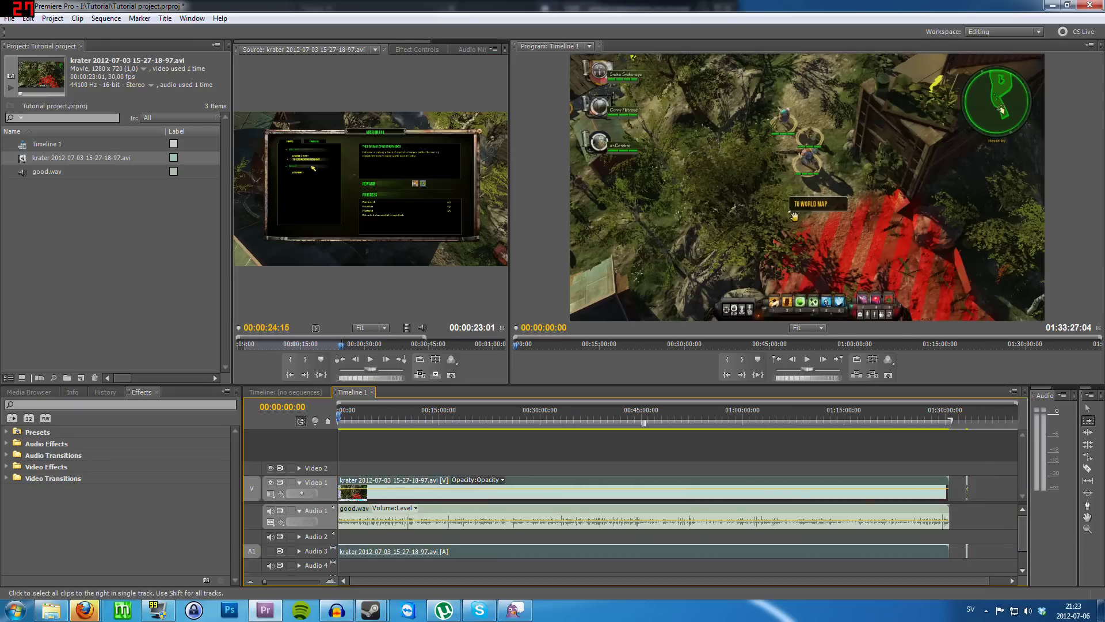
{"action": "mouse_move", "coordinate": [465, 492]}
{"action": "left_mouse_down"}
{"action": "mouse_move", "coordinate": [504, 492]}
{"action": "mouse_move", "coordinate": [467, 492]}
{"action": "left_mouse_up"}
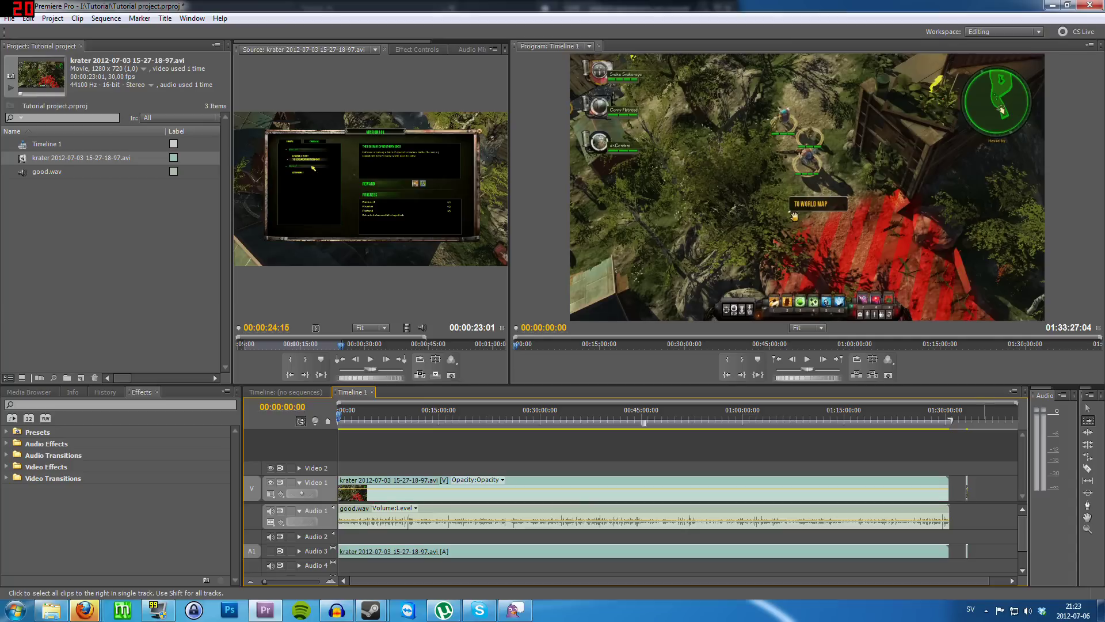
Step: Undo the trial move, then shift the clips on every track later together
{"action": "key", "text": "v"}
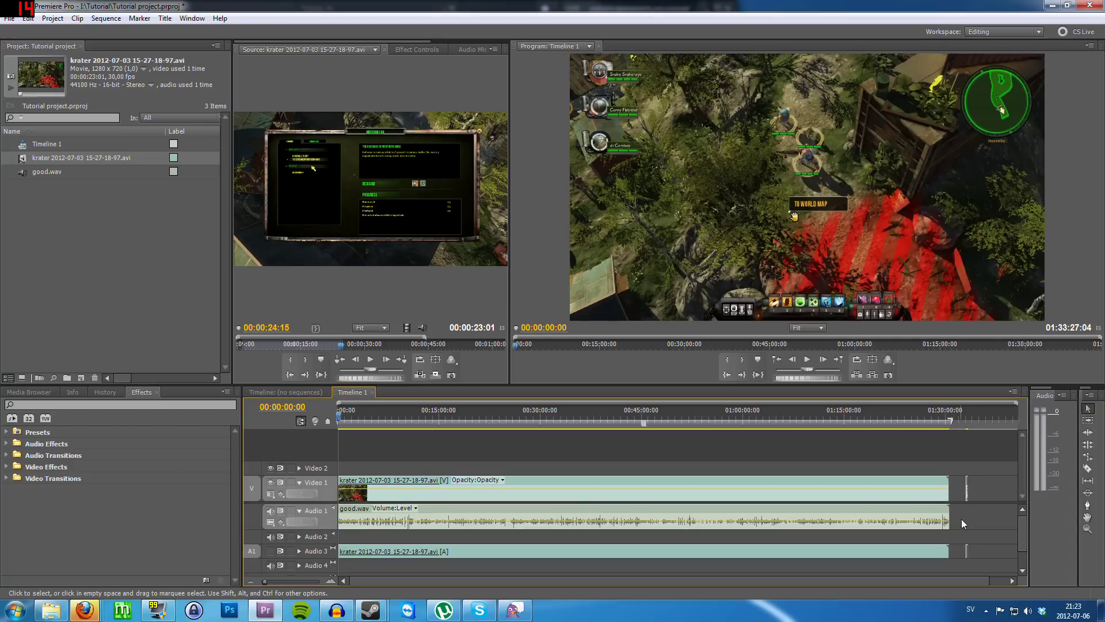
{"action": "key", "text": "a"}
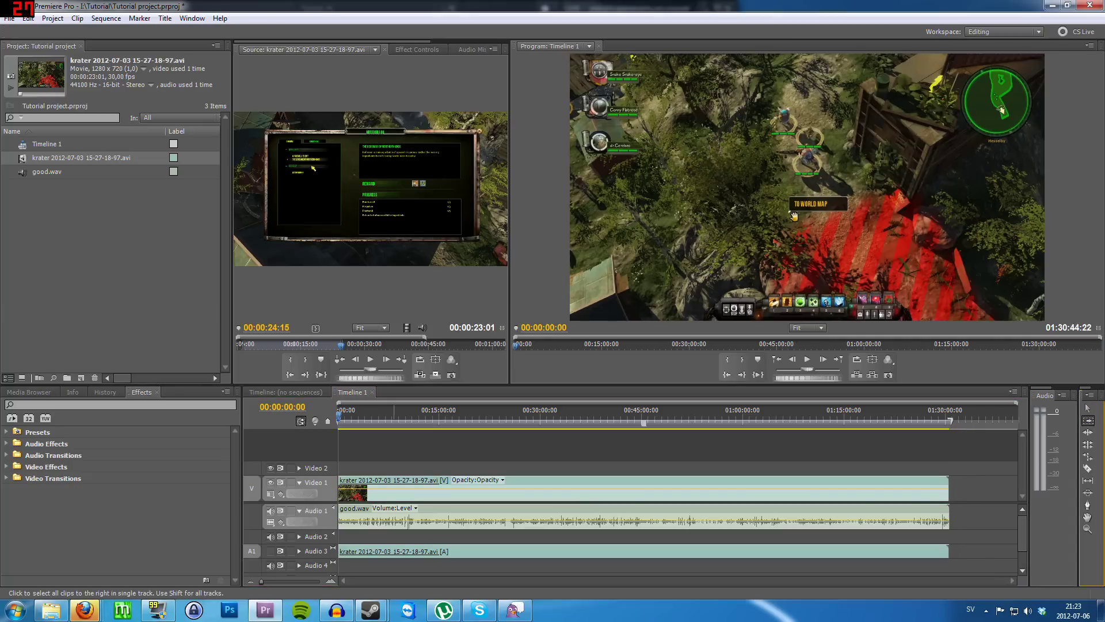
{"action": "key", "text": "shift"}
{"action": "left_click", "coordinate": [633, 489], "text": "shift"}
{"action": "left_click_drag", "start_coordinate": [411, 494], "coordinate": [437, 495]}
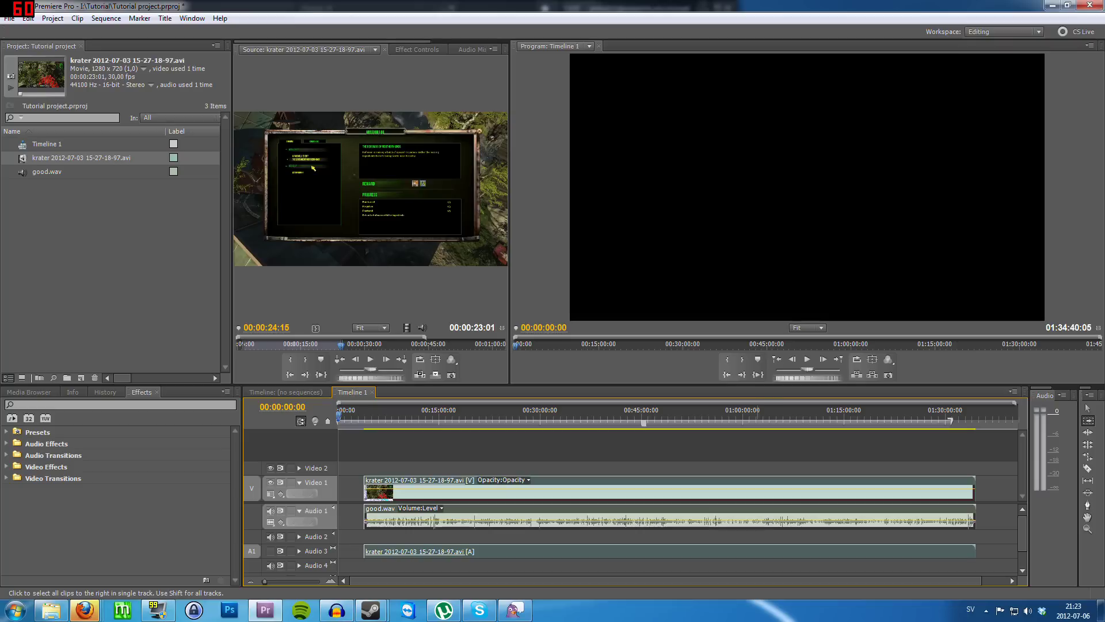
Step: Shift all-track clips further later and drop the source clip into the sequence
{"action": "key", "text": "shift"}
{"action": "left_click_drag", "start_coordinate": [436, 495], "coordinate": [515, 495]}
{"action": "left_click", "coordinate": [136, 247]}
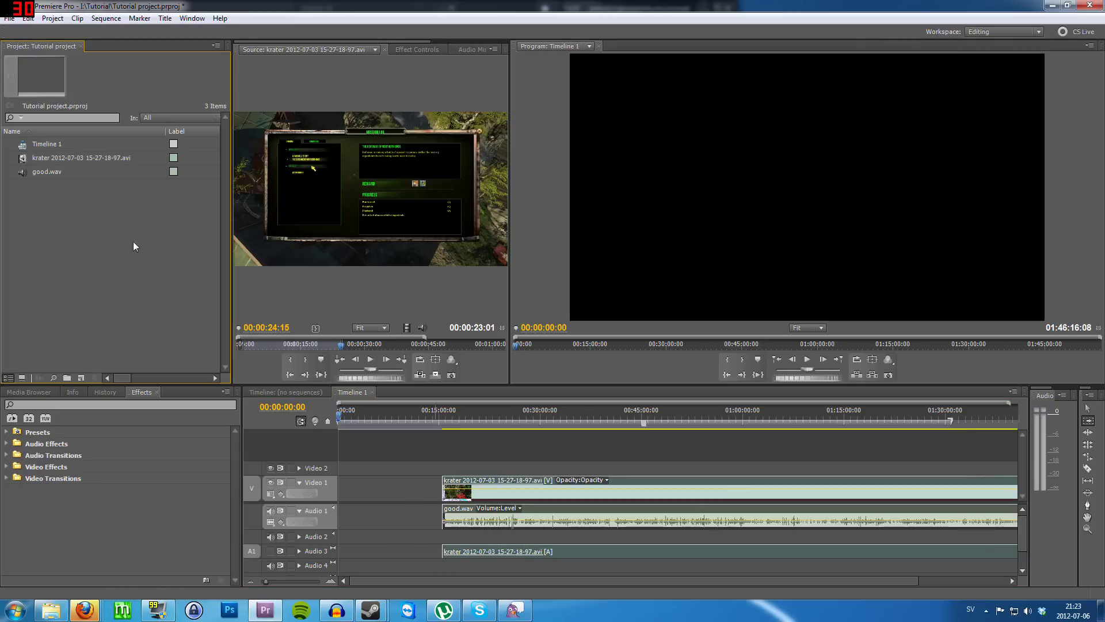
{"action": "left_click_drag", "start_coordinate": [374, 199], "coordinate": [359, 489]}
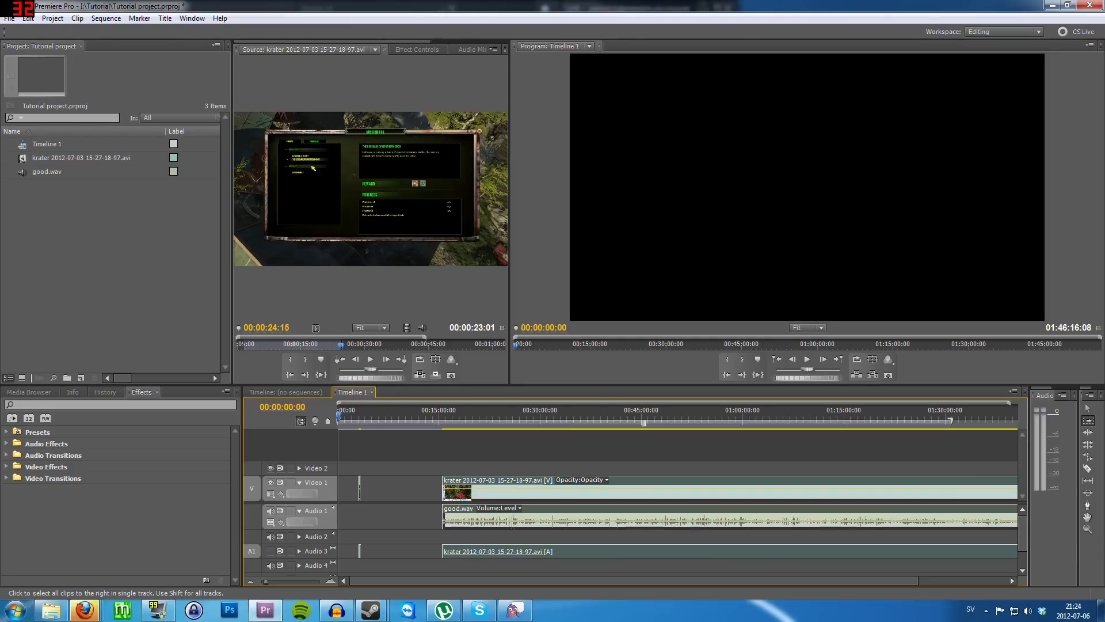
{"action": "left_click_drag", "start_coordinate": [266, 582], "coordinate": [261, 581]}
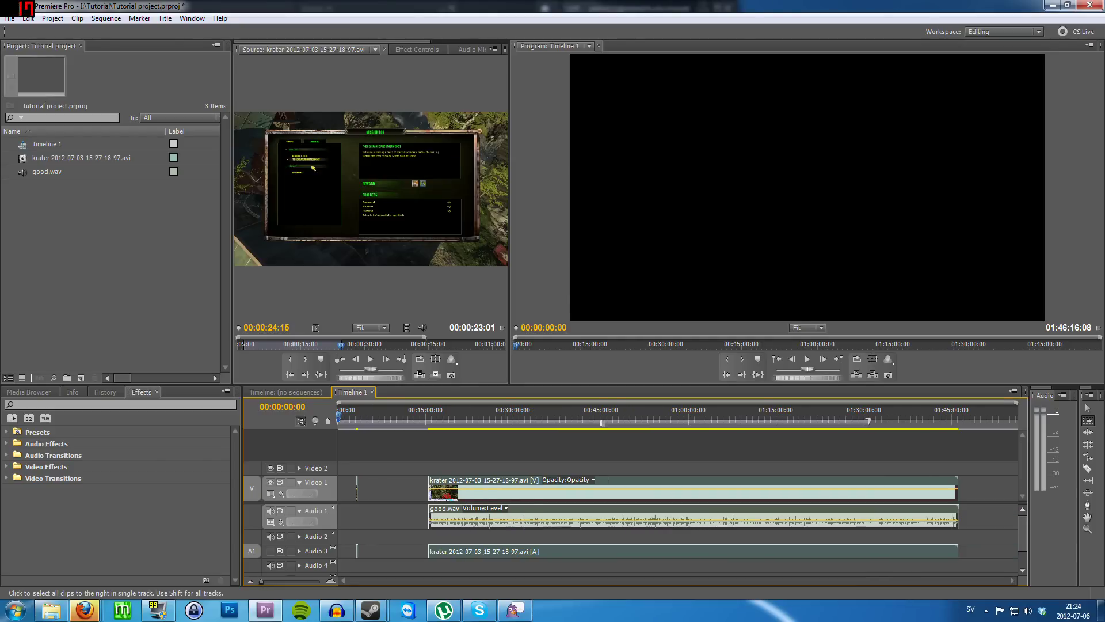
{"action": "key", "text": "shift"}
{"action": "mouse_move", "coordinate": [468, 493]}
{"action": "left_mouse_down"}
{"action": "mouse_move", "coordinate": [502, 495]}
{"action": "mouse_move", "coordinate": [469, 495]}
{"action": "left_mouse_up"}
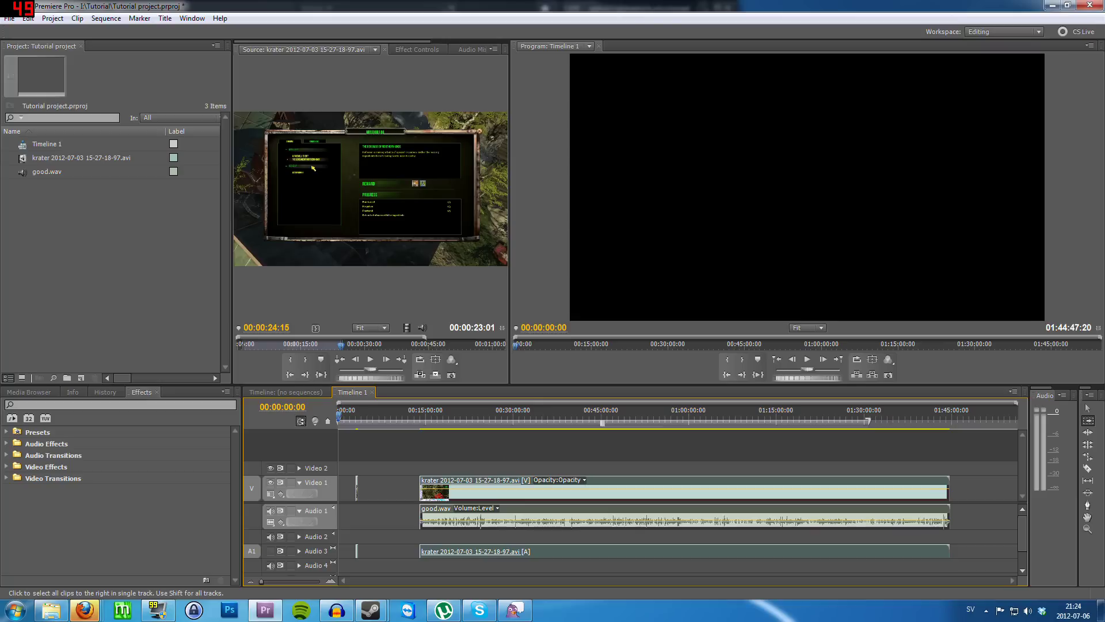
Step: Marquee-select krater video, good.wav and krater audio and move them to 00:00
{"action": "key", "text": "v"}
{"action": "left_click", "coordinate": [371, 508]}
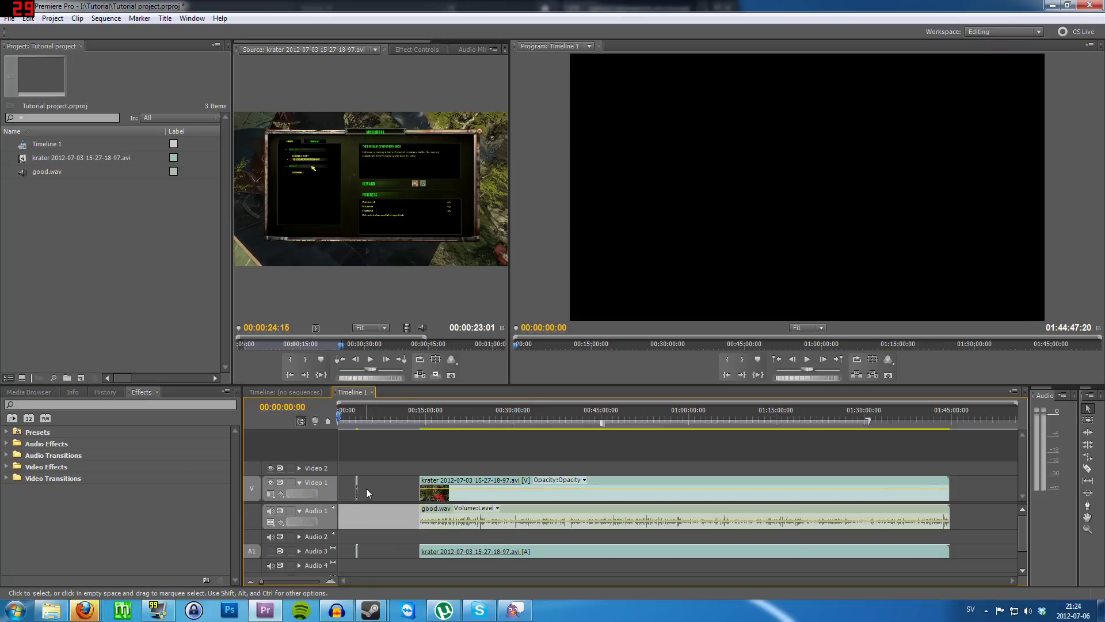
{"action": "left_click", "coordinate": [358, 491]}
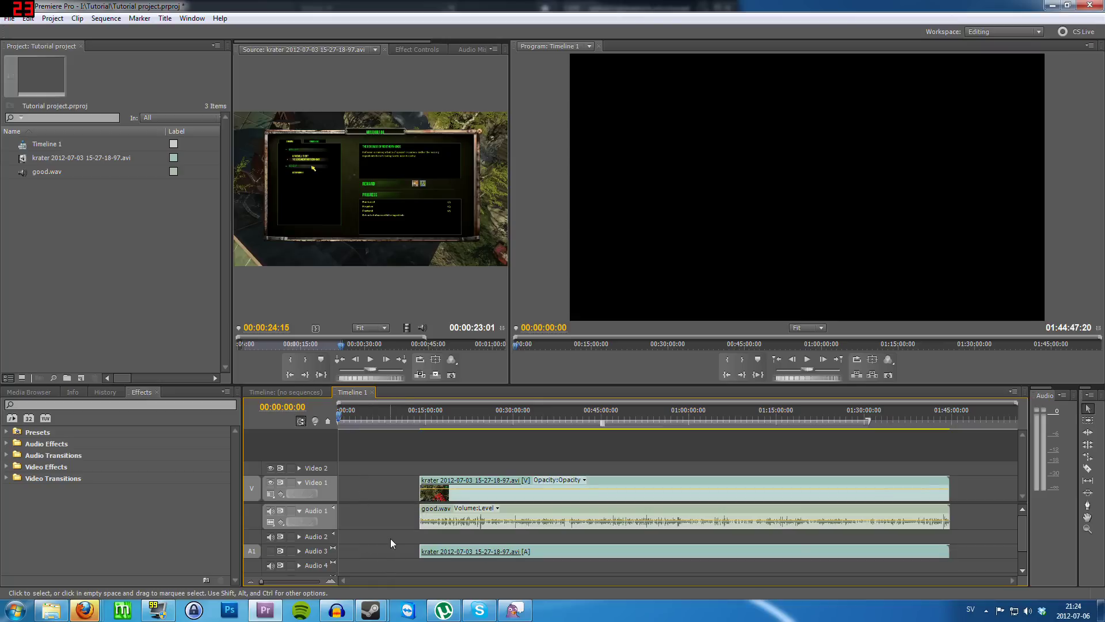
{"action": "left_click_drag", "start_coordinate": [391, 456], "coordinate": [509, 562]}
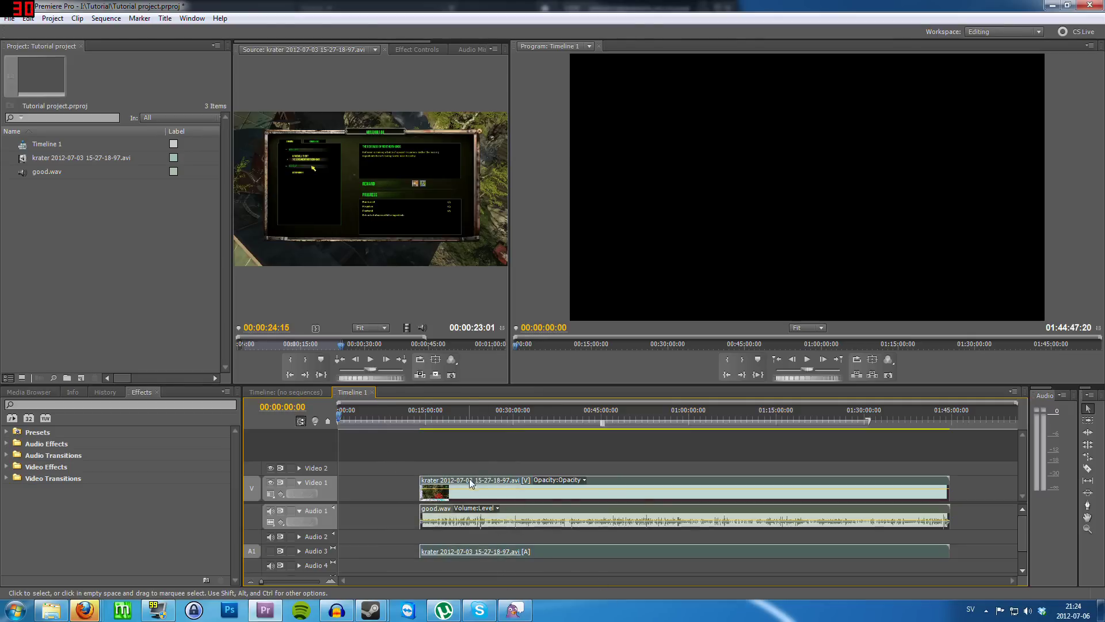
{"action": "left_click_drag", "start_coordinate": [473, 496], "coordinate": [391, 495]}
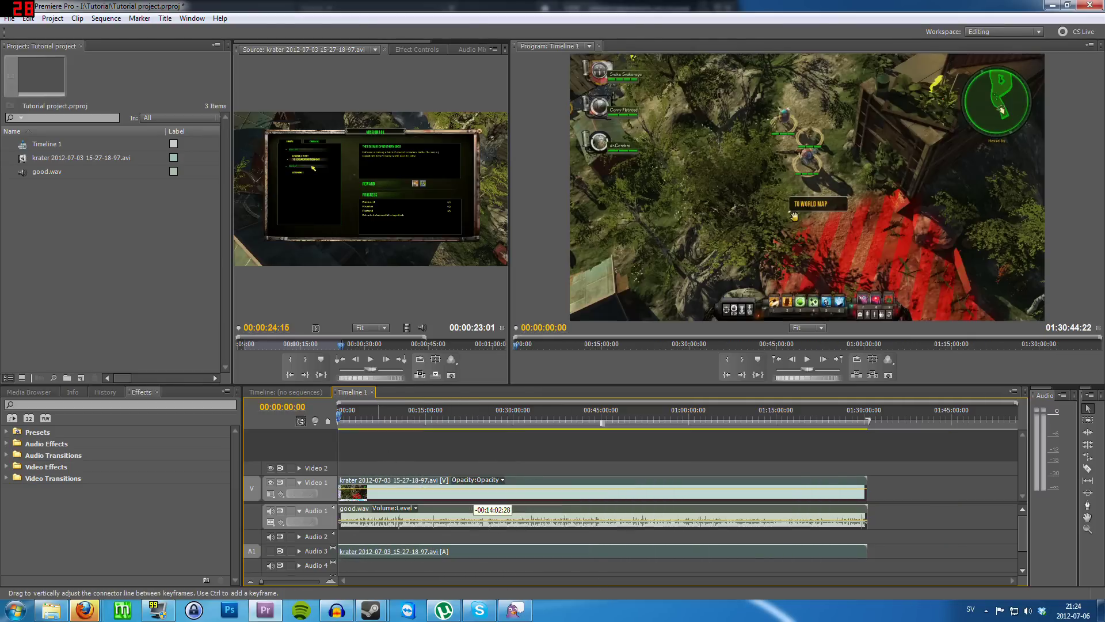
Step: Widen the timeline view slightly with the zoom slider
{"action": "left_click_drag", "start_coordinate": [261, 579], "coordinate": [260, 581]}
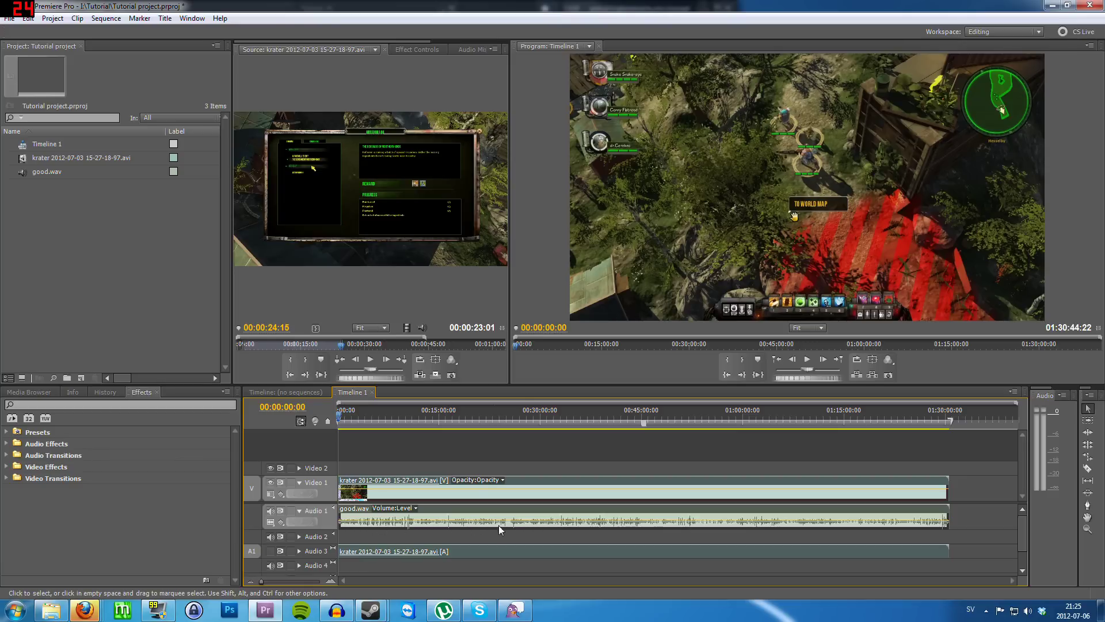
Step: Jump to about 24:32 into the sequence, zoom in, and preview the footage there
{"action": "left_click", "coordinate": [508, 418]}
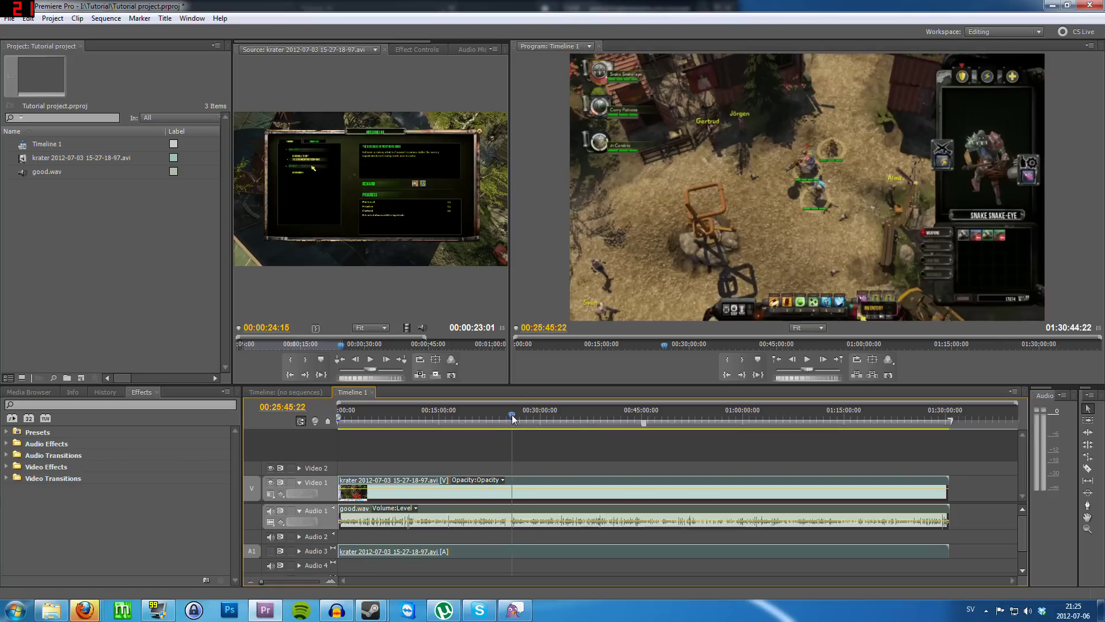
{"action": "left_click_drag", "start_coordinate": [261, 581], "coordinate": [276, 582]}
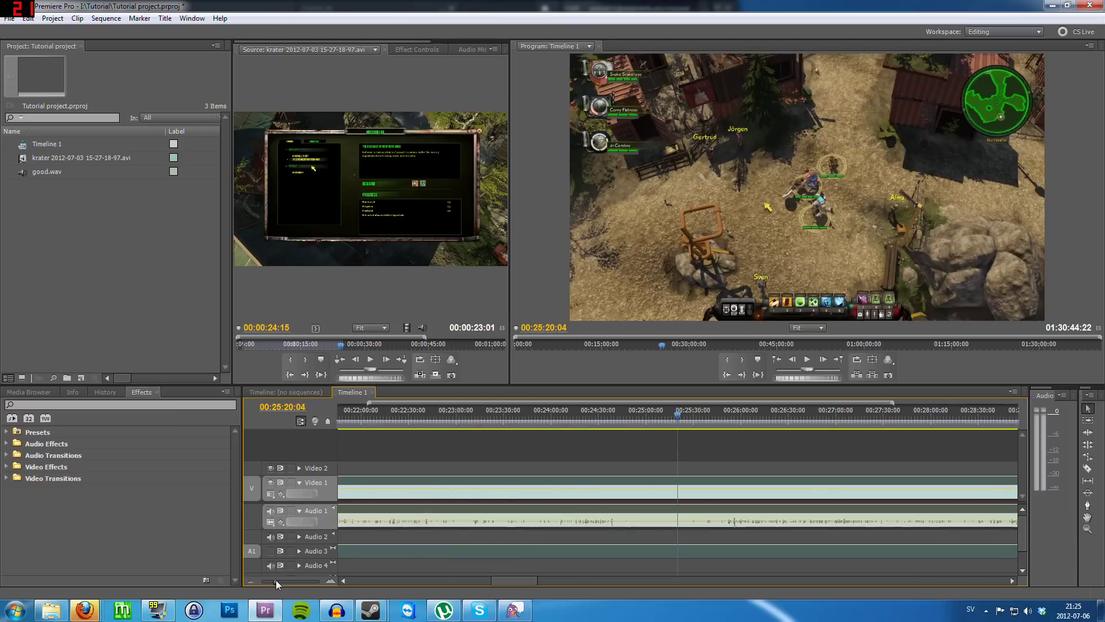
{"action": "left_click", "coordinate": [602, 412]}
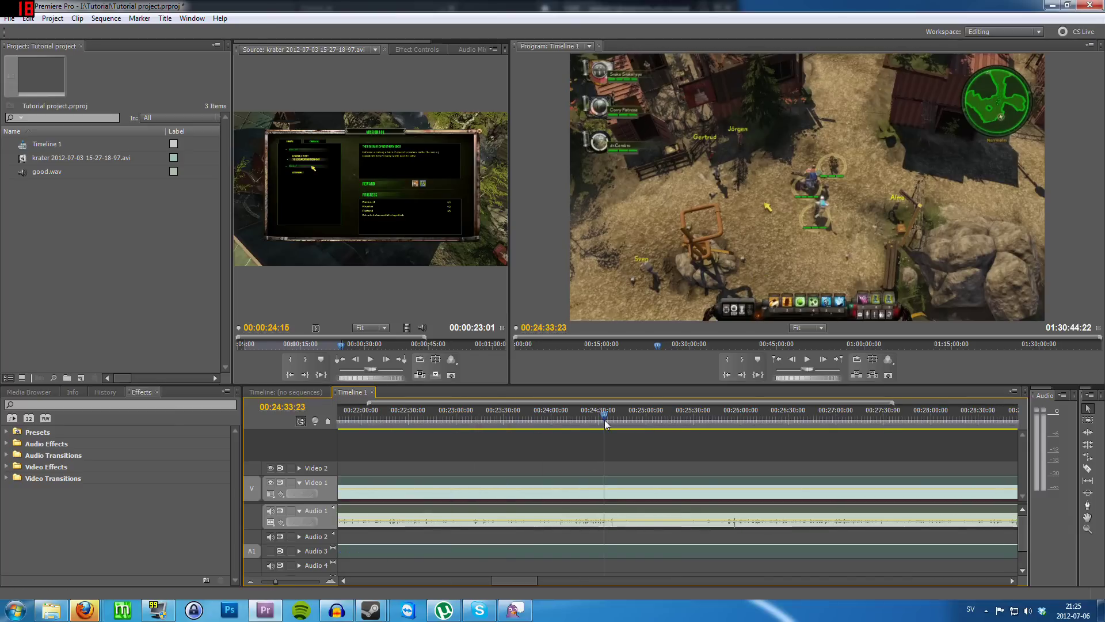
{"action": "key", "text": "space"}
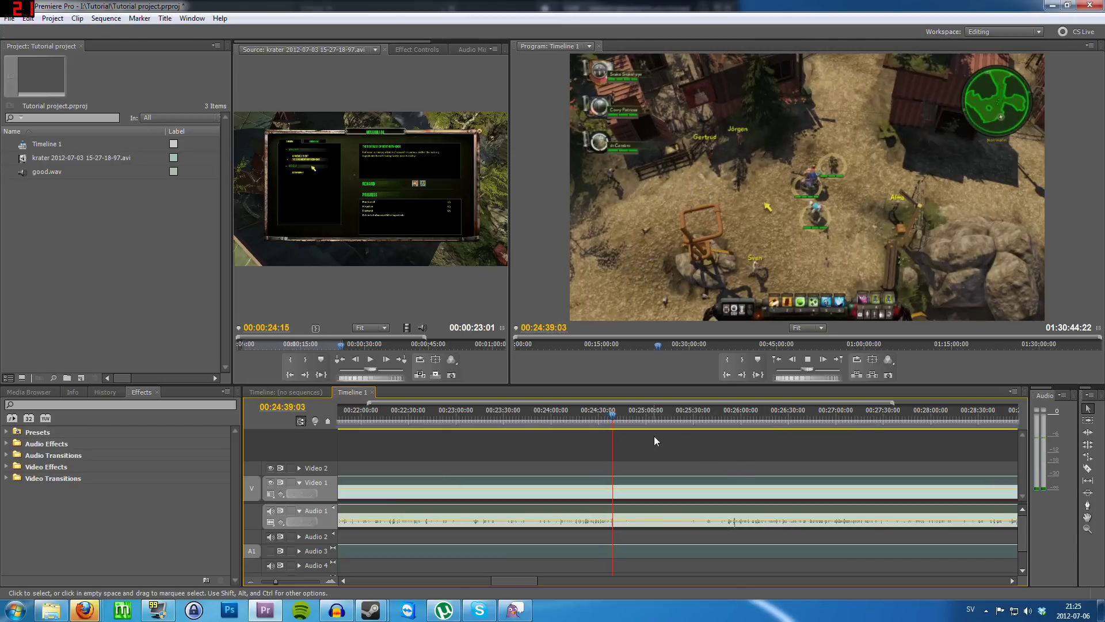
{"action": "key", "text": "space"}
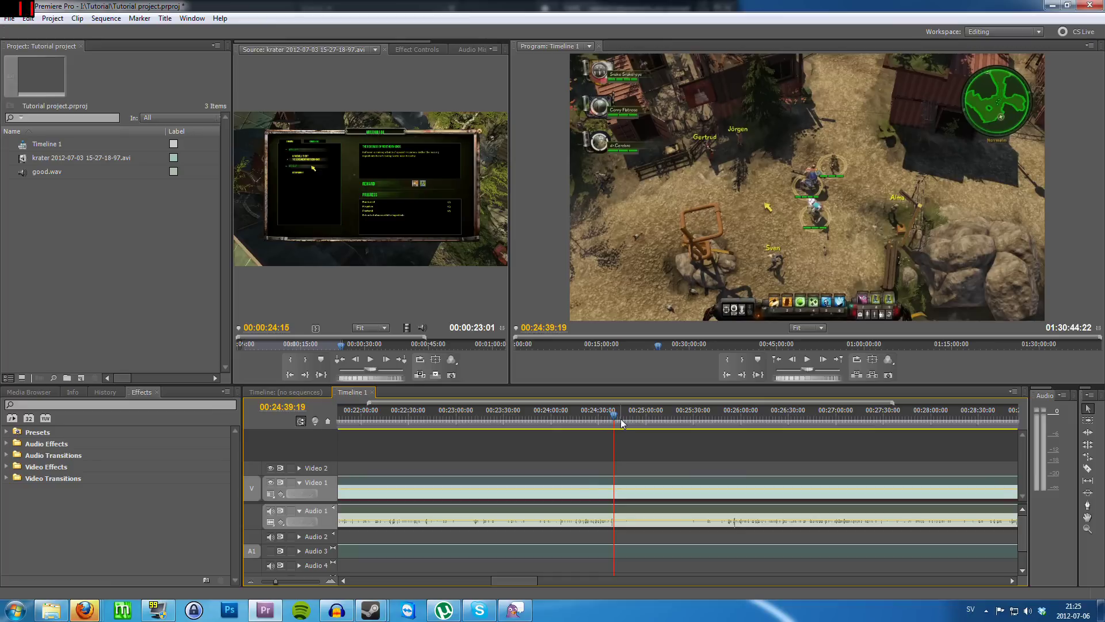
{"action": "left_click_drag", "start_coordinate": [612, 416], "coordinate": [611, 417]}
Step: Zoom to five-second detail, replay from 00:24:32:23, and settle the playhead on 00:24:35:23
{"action": "left_click_drag", "start_coordinate": [276, 581], "coordinate": [291, 591]}
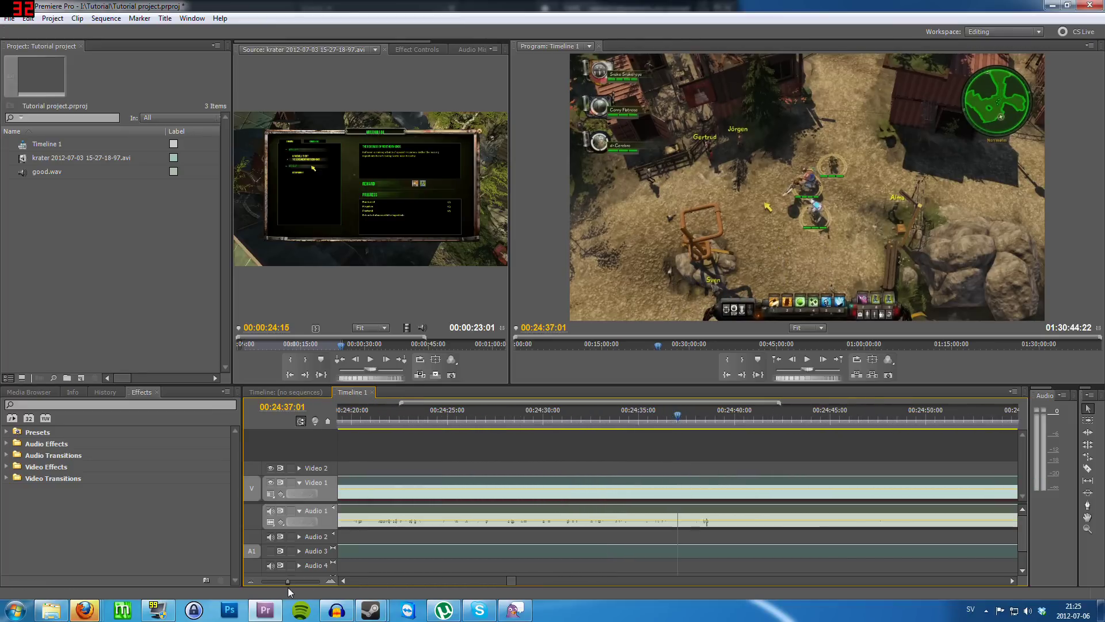
{"action": "left_click", "coordinate": [597, 417]}
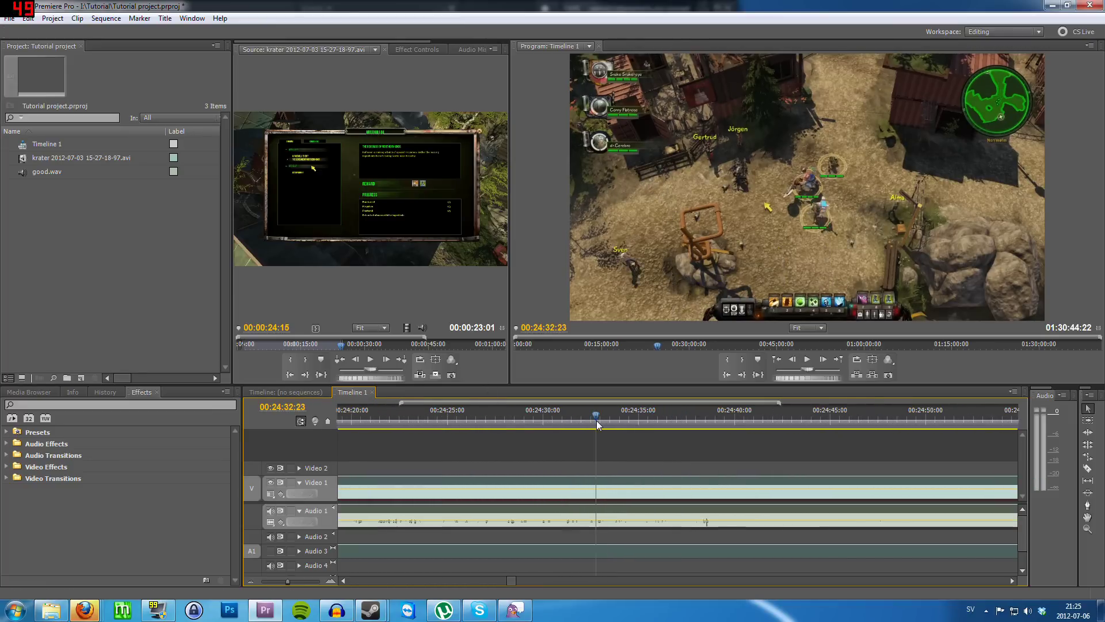
{"action": "left_click", "coordinate": [807, 361]}
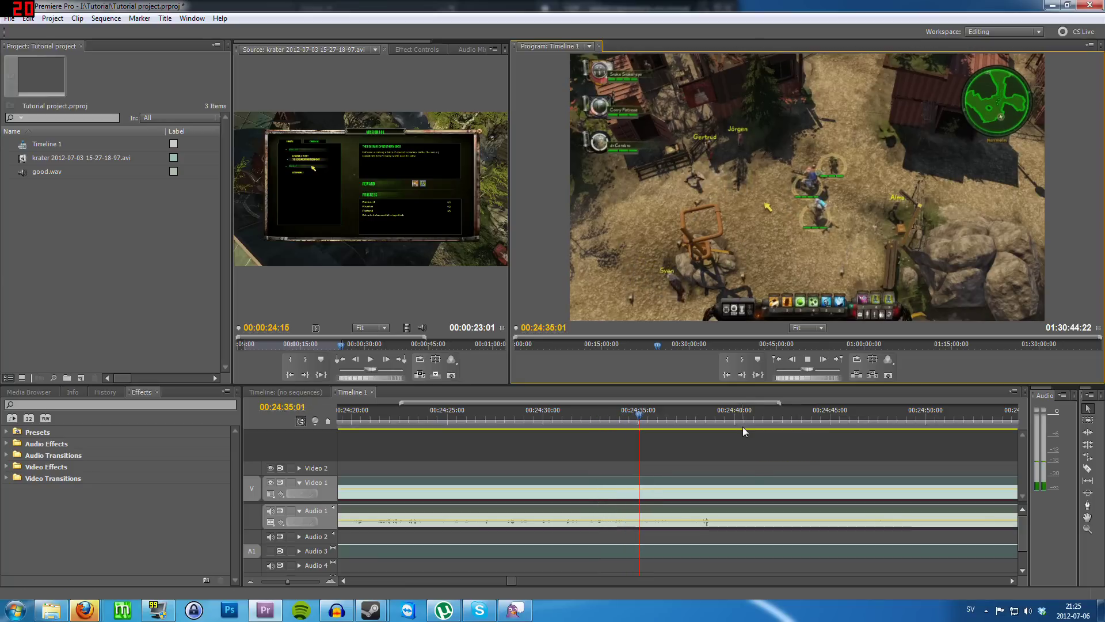
{"action": "key", "text": "space"}
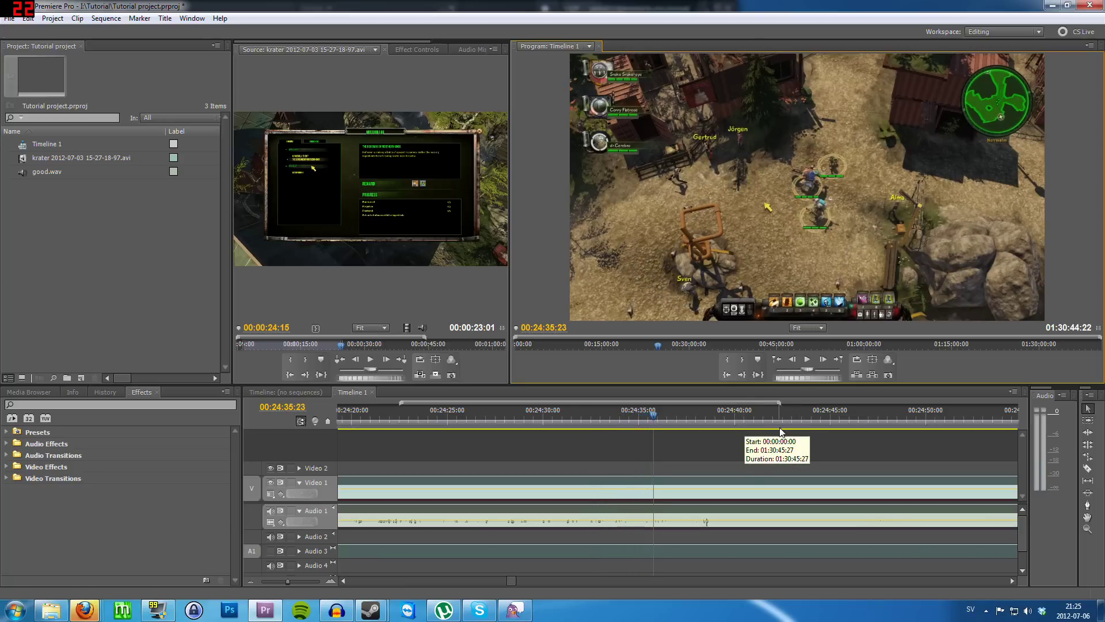
{"action": "left_click", "coordinate": [649, 416]}
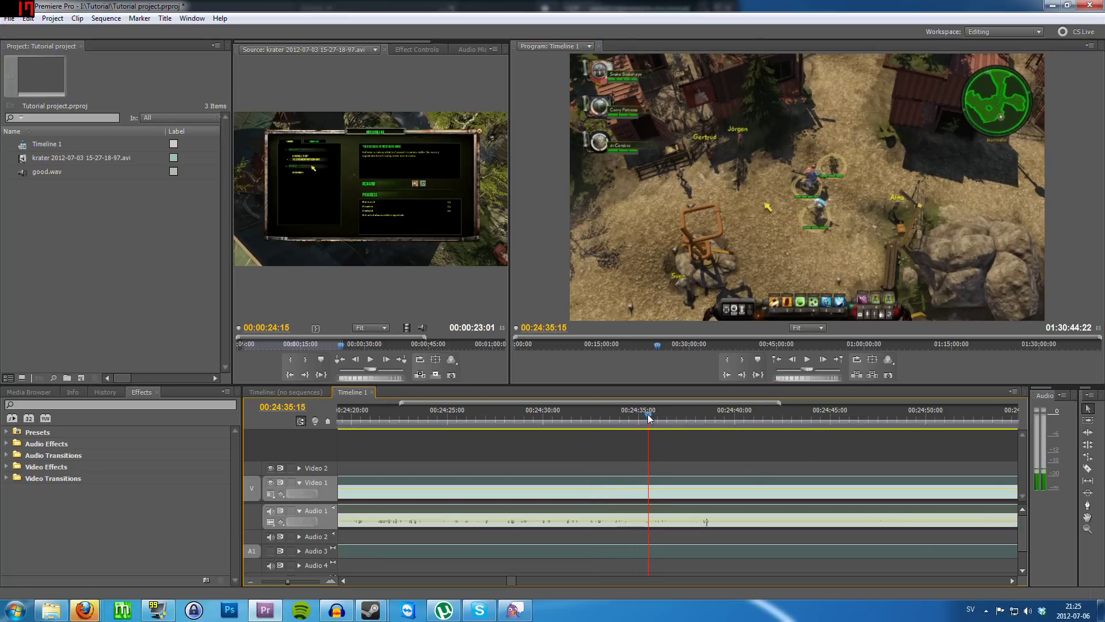
{"action": "left_click_drag", "start_coordinate": [648, 418], "coordinate": [644, 418]}
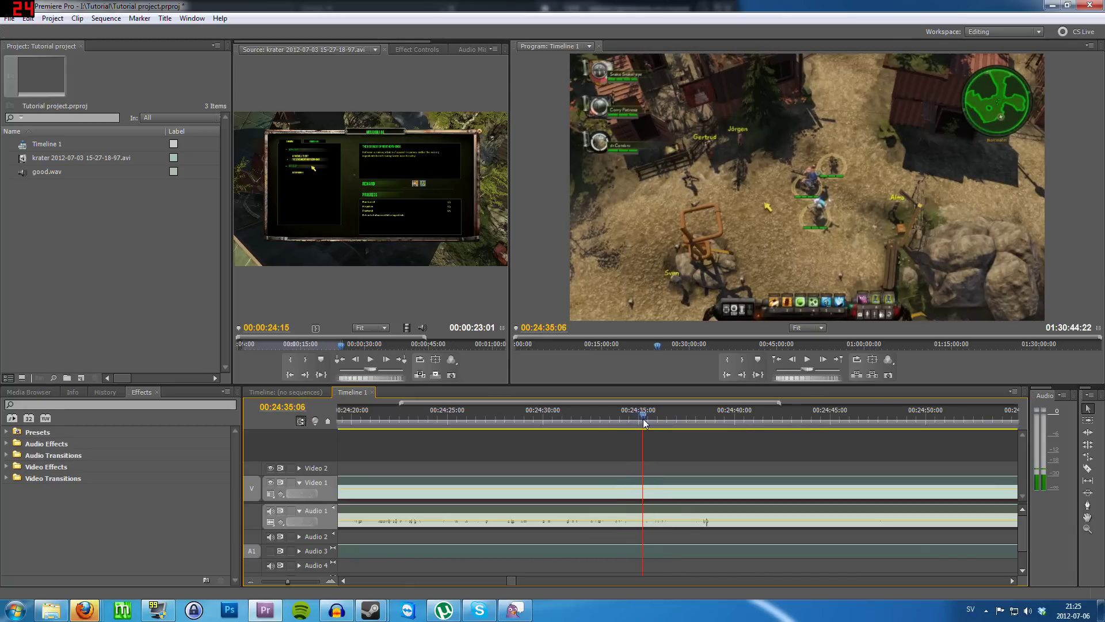
{"action": "left_click_drag", "start_coordinate": [644, 421], "coordinate": [655, 425]}
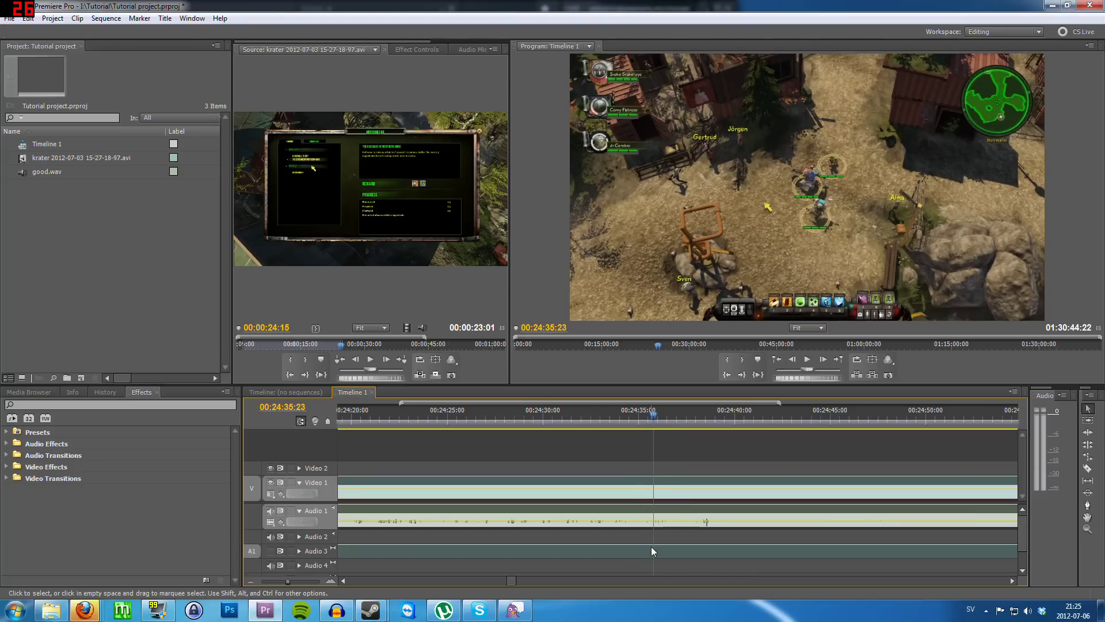
Step: Razor the clips at 00:24:35:23 and push everything after the cut a few seconds right
{"action": "key", "text": "c"}
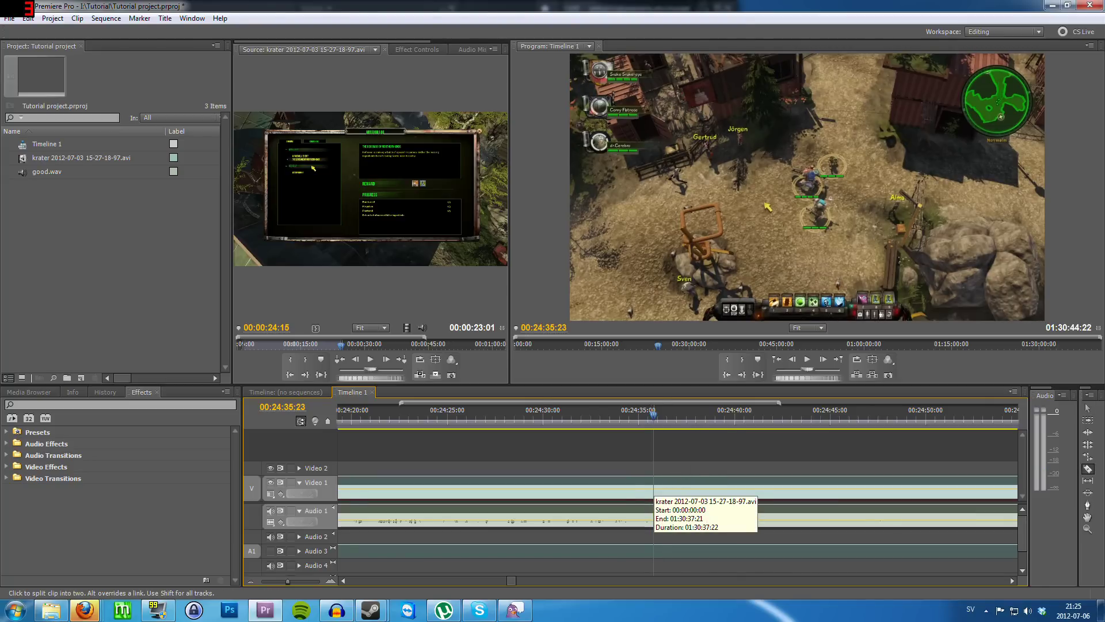
{"action": "left_click", "coordinate": [654, 491]}
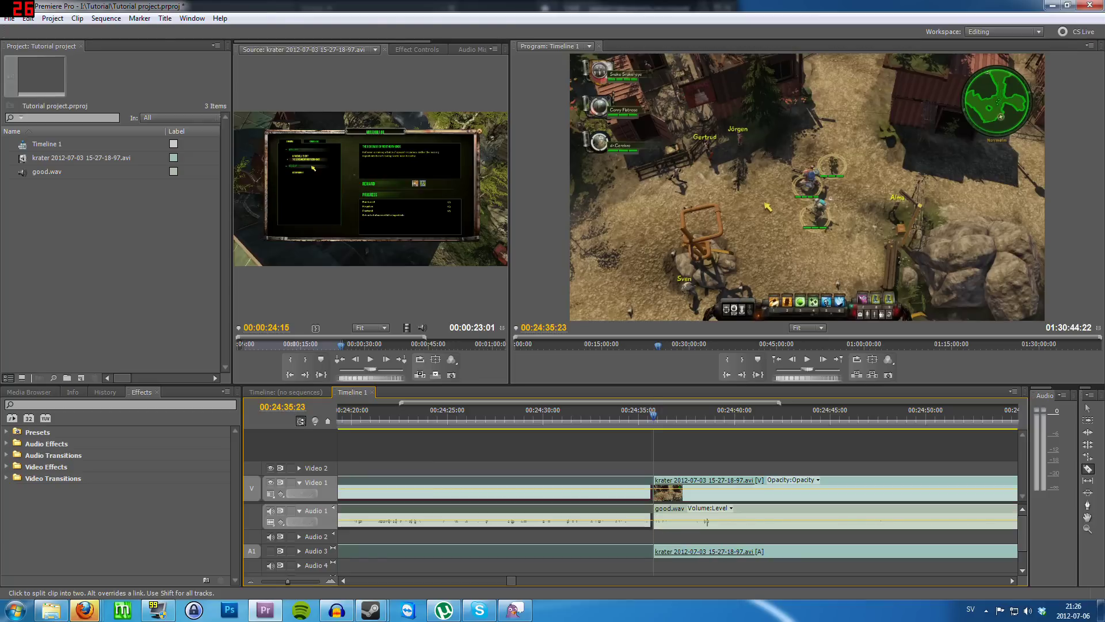
{"action": "left_click", "coordinate": [1087, 422]}
{"action": "left_click", "coordinate": [1086, 422]}
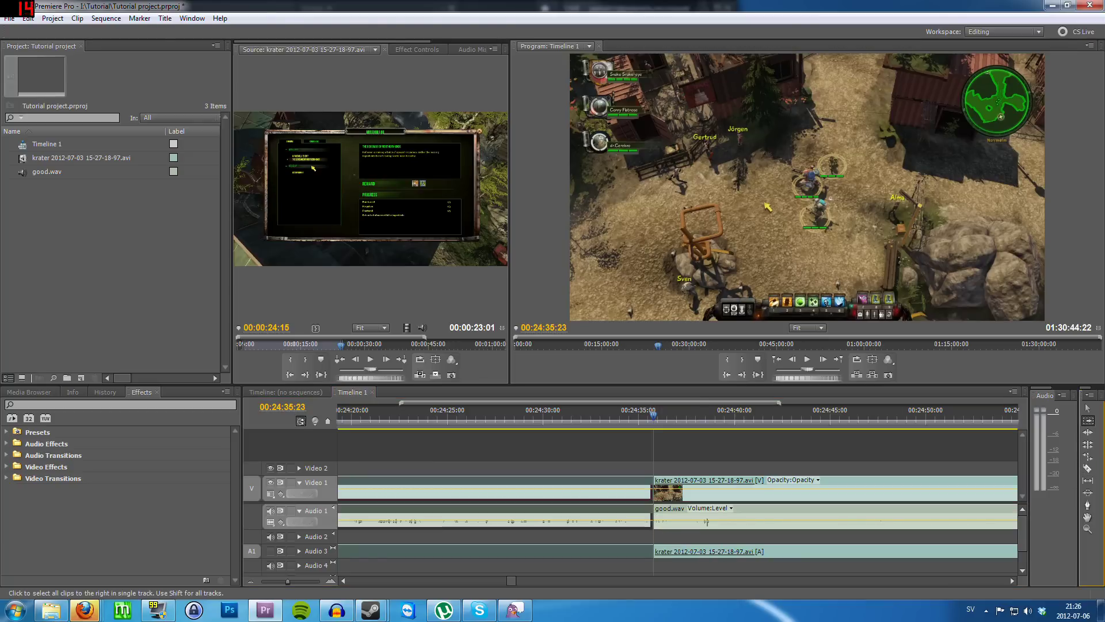
{"action": "left_click_drag", "start_coordinate": [656, 492], "coordinate": [835, 493]}
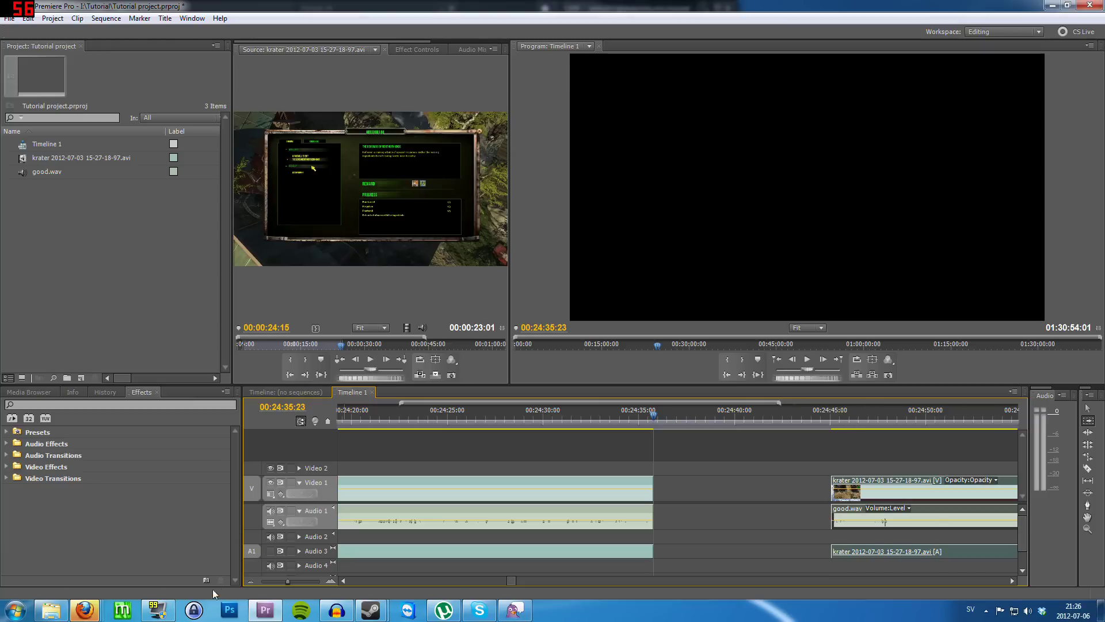
Step: Drag the post-cut pieces several minutes later and expand Audio 3 to show its volume
{"action": "left_click_drag", "start_coordinate": [287, 582], "coordinate": [267, 588]}
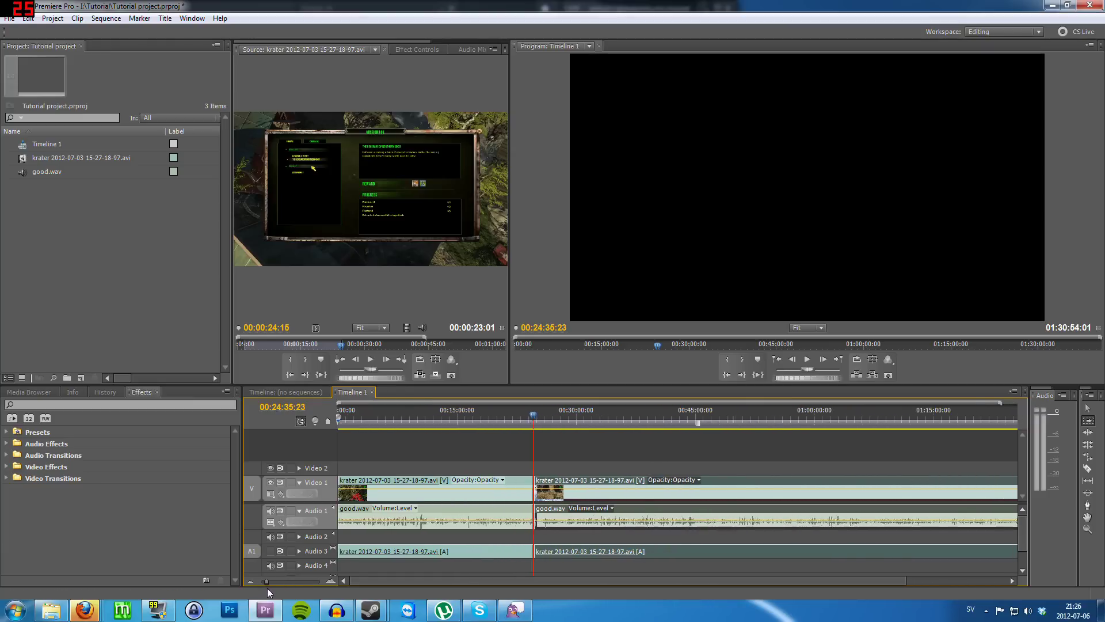
{"action": "left_click_drag", "start_coordinate": [613, 501], "coordinate": [656, 501]}
{"action": "key", "text": "v"}
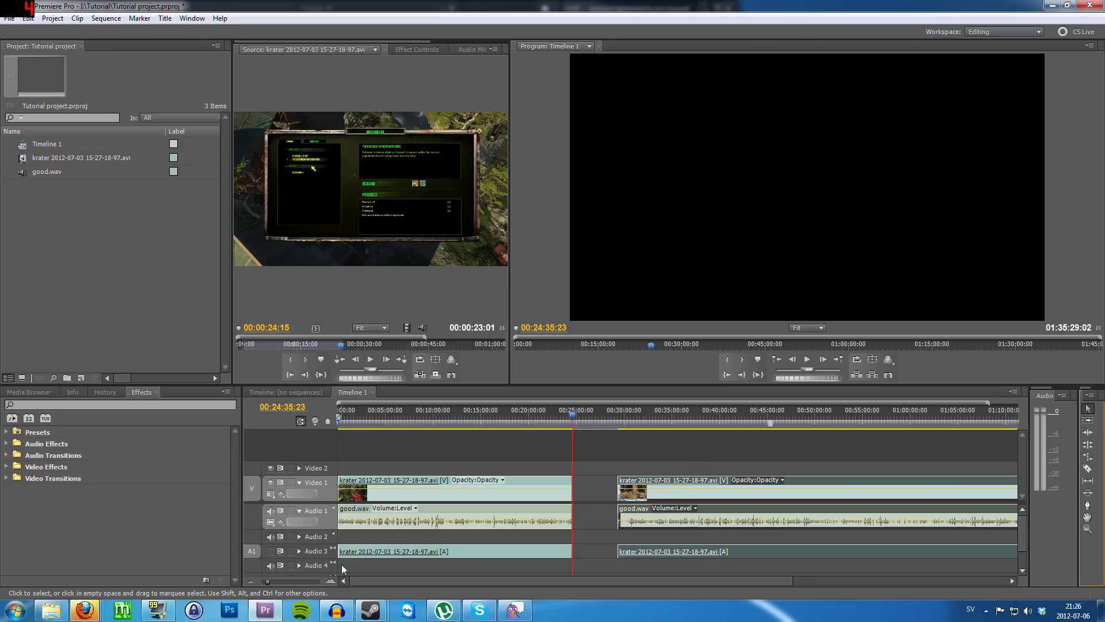
{"action": "left_click", "coordinate": [298, 551]}
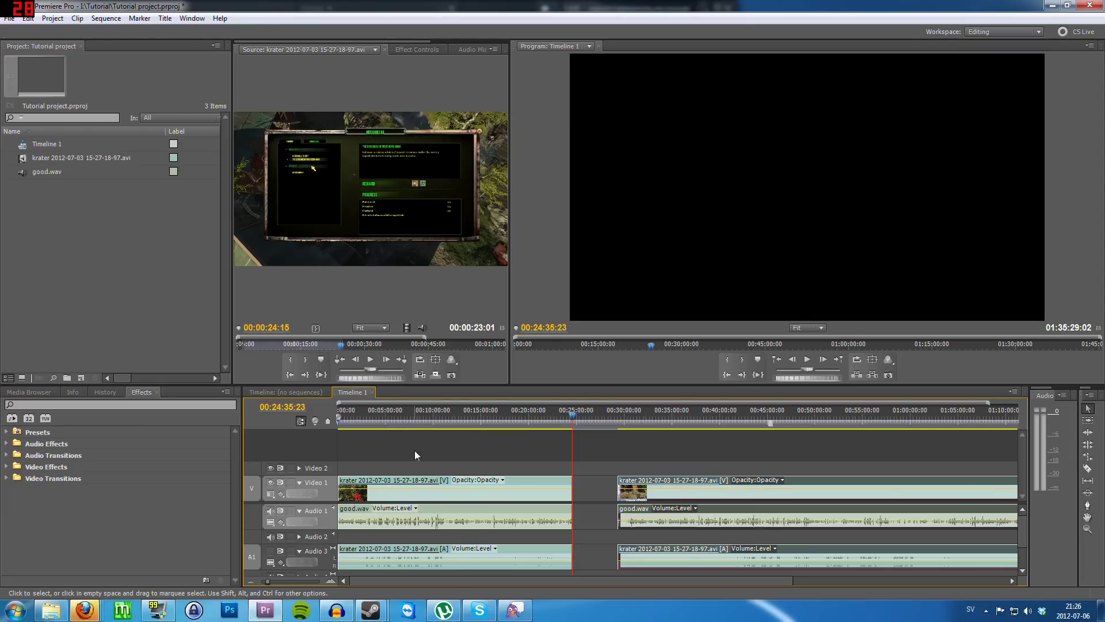
Step: Play back from 00:06:41:21 to hear the audio, then select good.wav's volume level on the later clip
{"action": "left_click", "coordinate": [402, 415]}
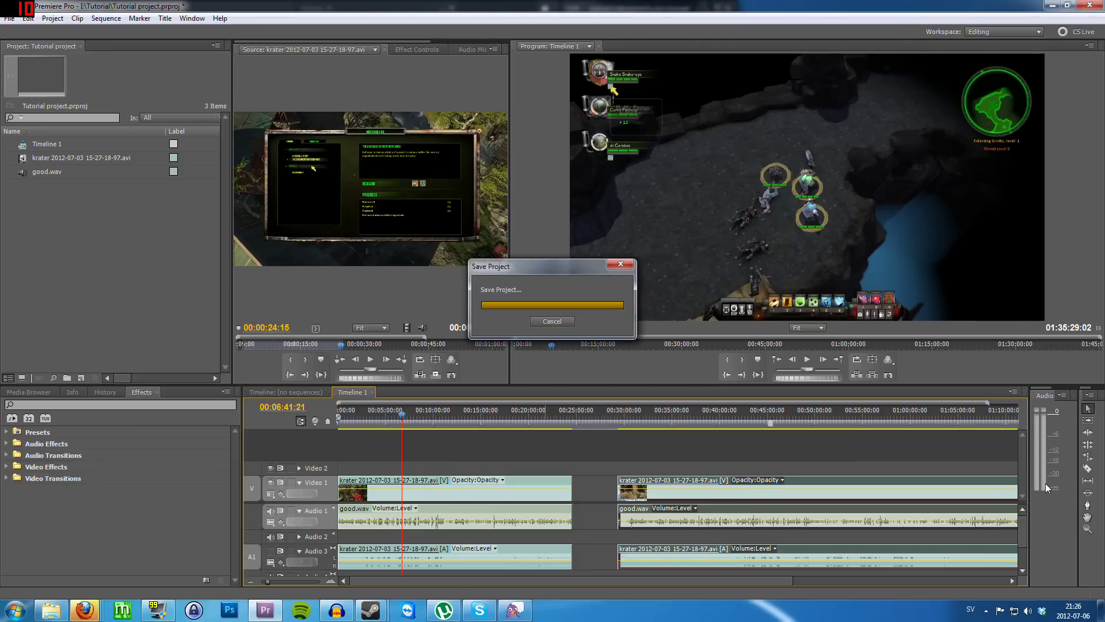
{"action": "key", "text": "space"}
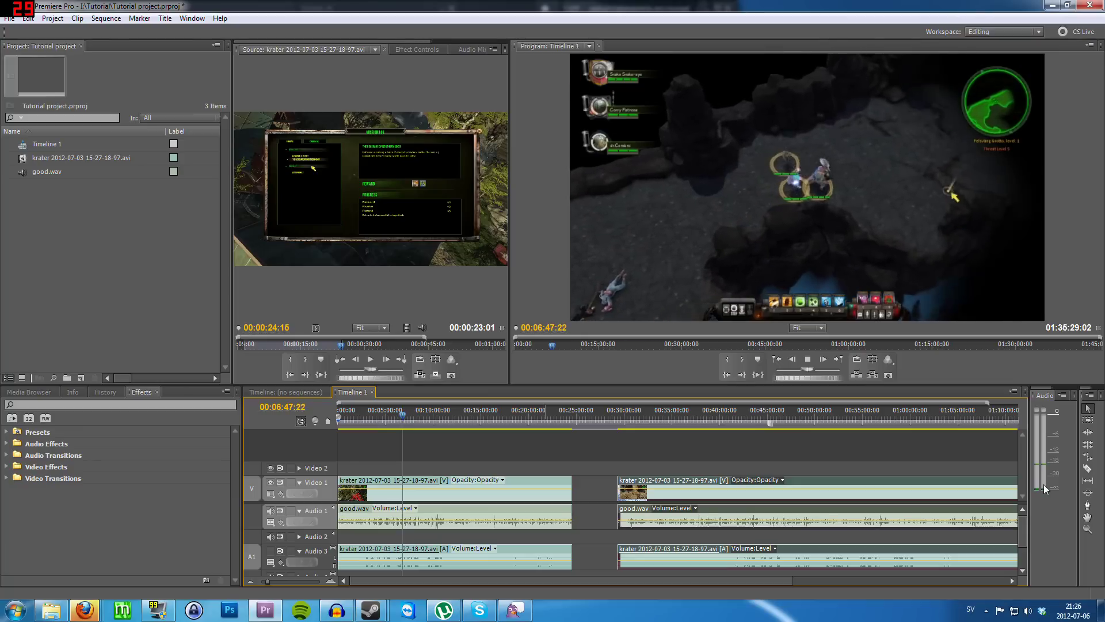
{"action": "key", "text": "space"}
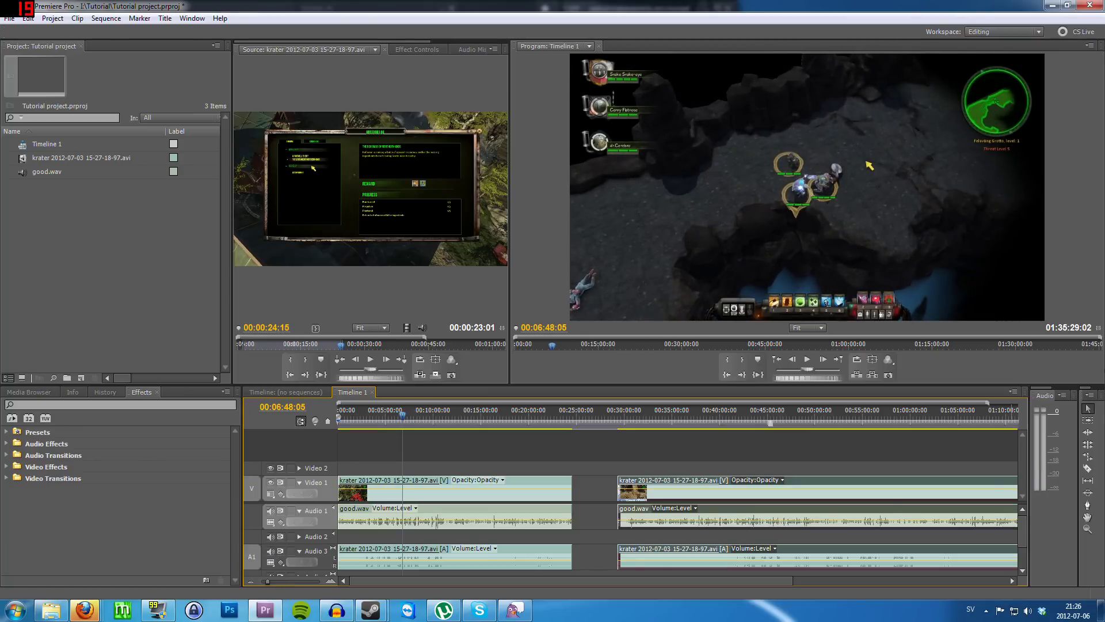
{"action": "key", "text": "space"}
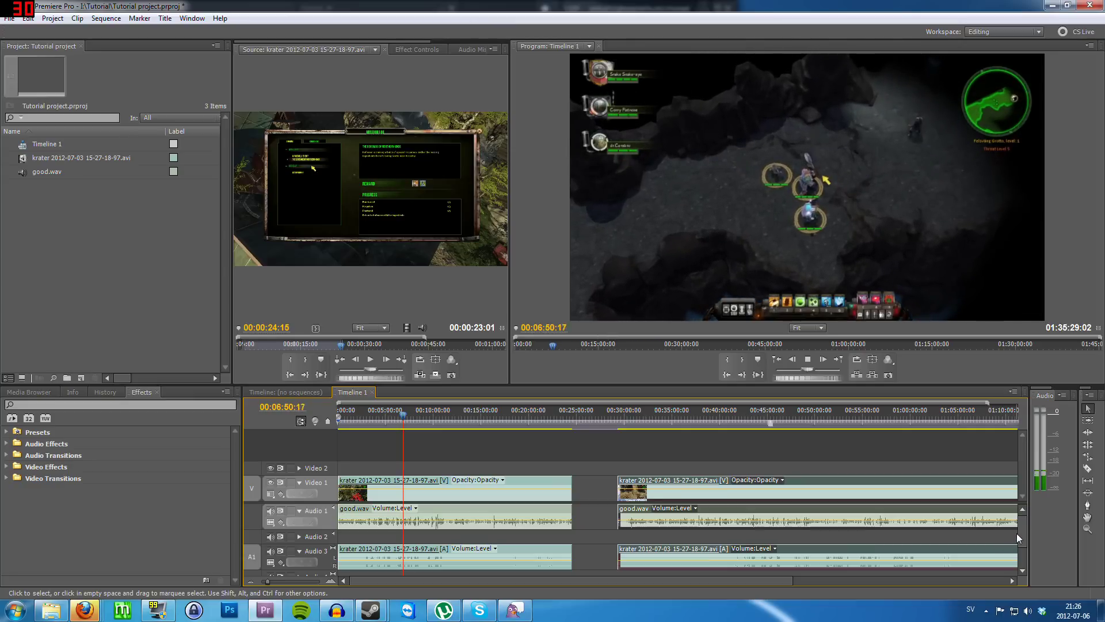
{"action": "key", "text": "space"}
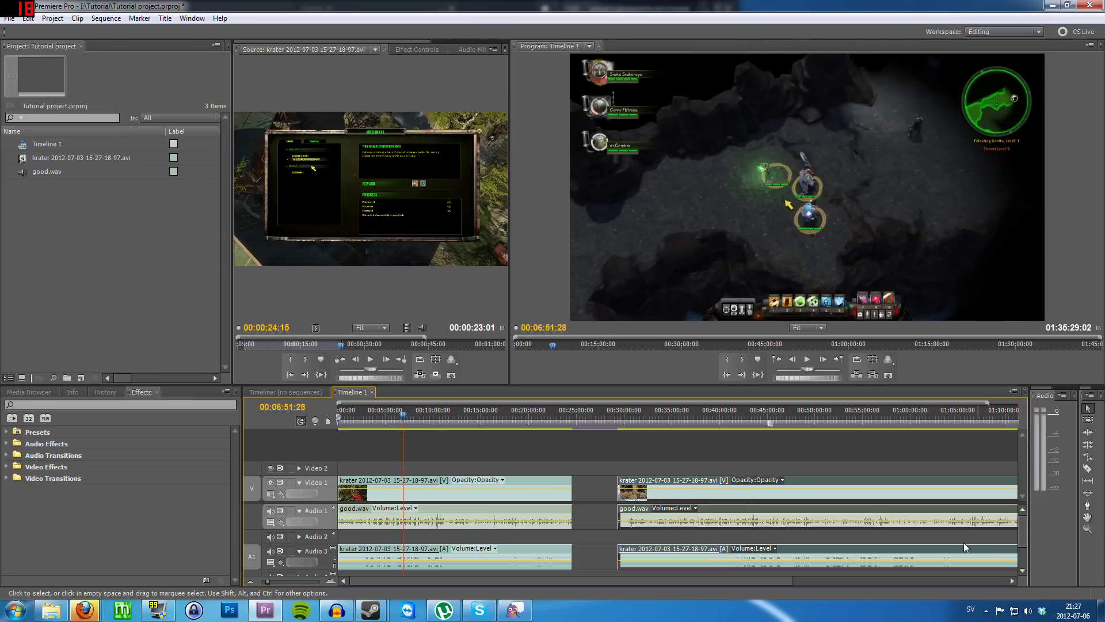
{"action": "left_click", "coordinate": [490, 521]}
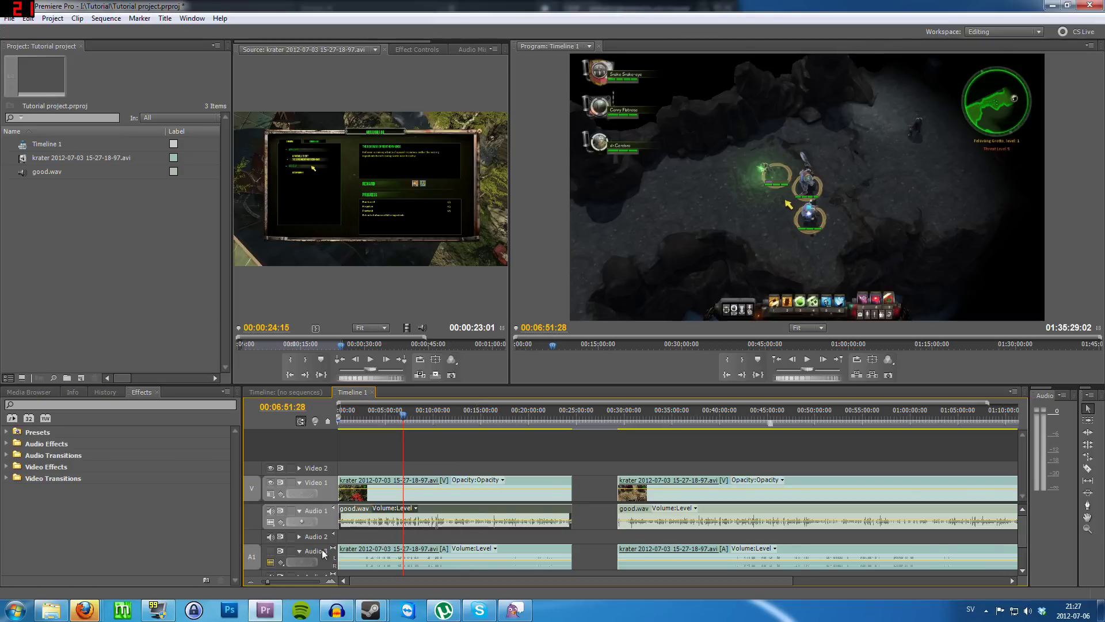
Step: Zoom the timeline in around six minutes and play briefly from 00:06:06
{"action": "left_click", "coordinate": [399, 412]}
{"action": "left_click", "coordinate": [394, 412]}
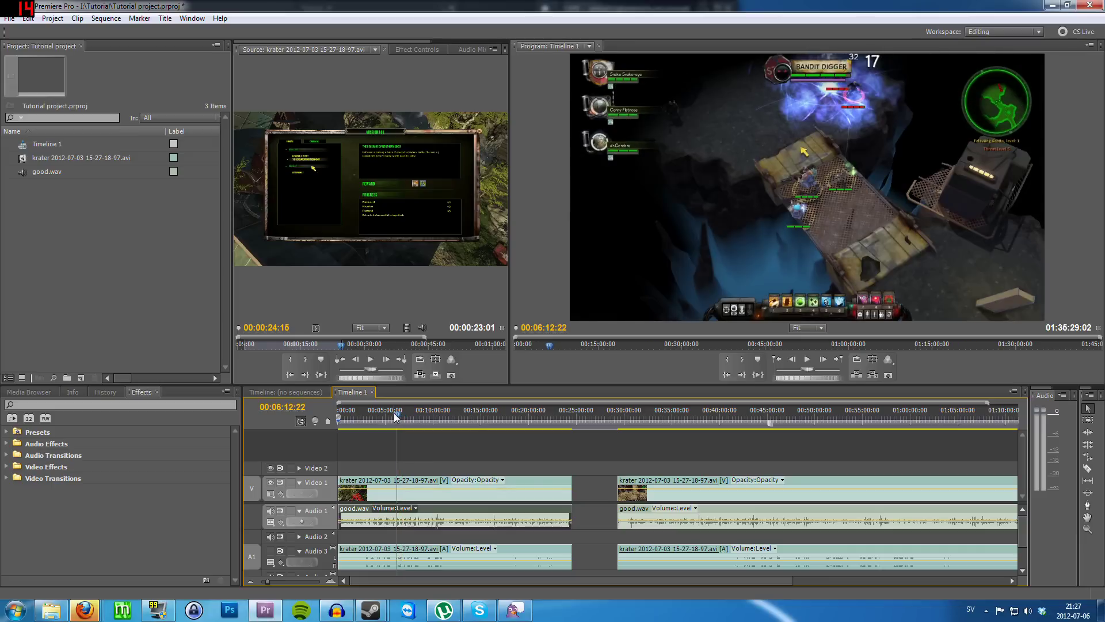
{"action": "left_click_drag", "start_coordinate": [267, 582], "coordinate": [287, 586]}
{"action": "left_click", "coordinate": [585, 413]}
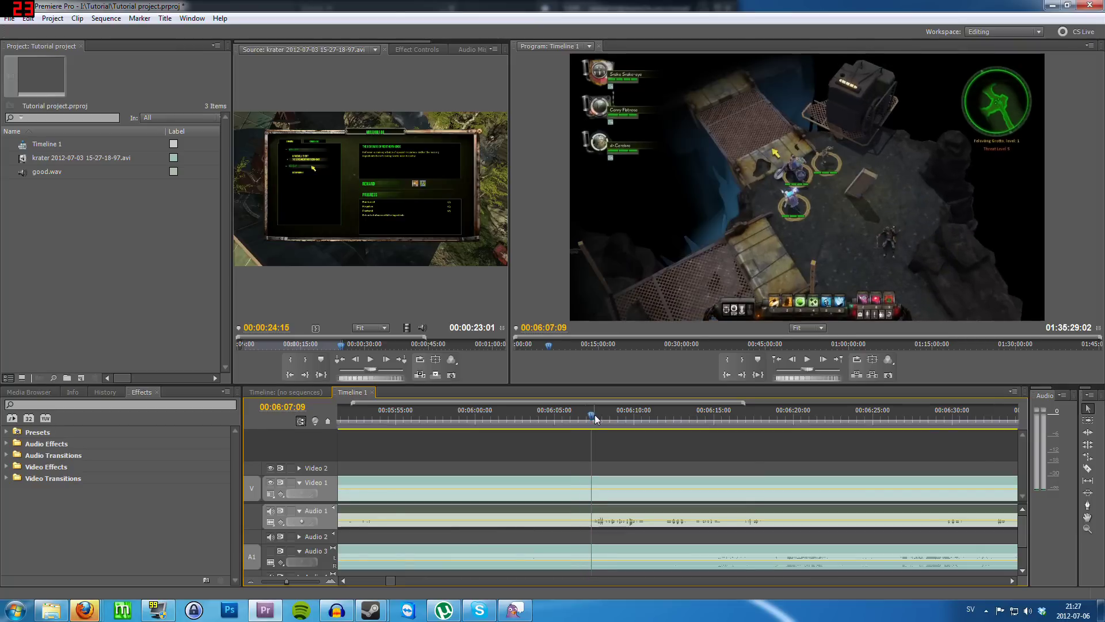
{"action": "key", "text": "space"}
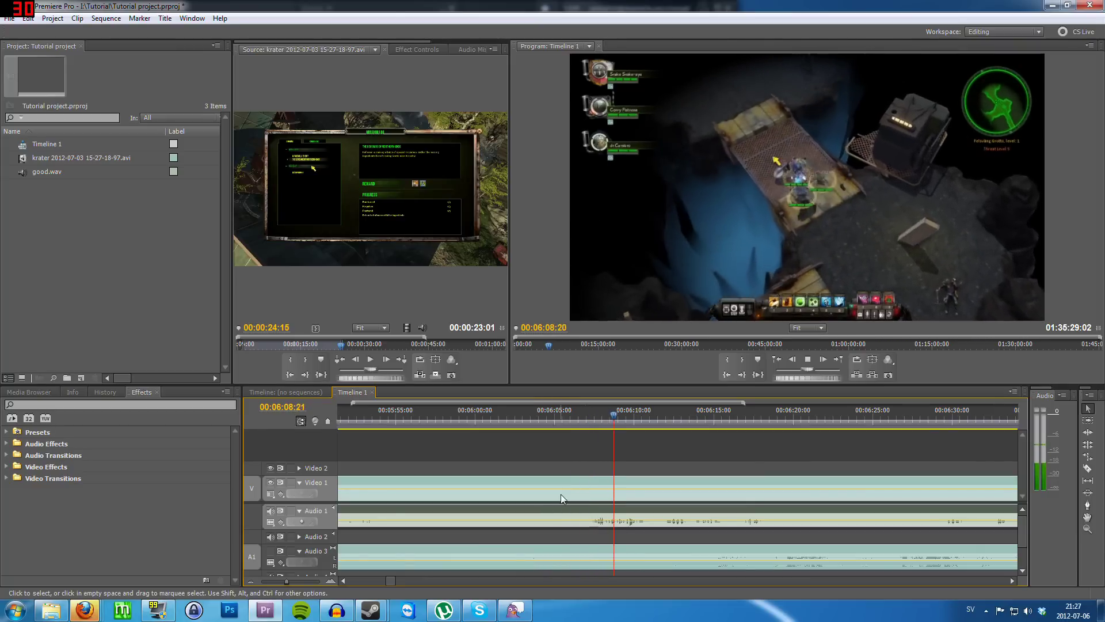
{"action": "key", "text": "space"}
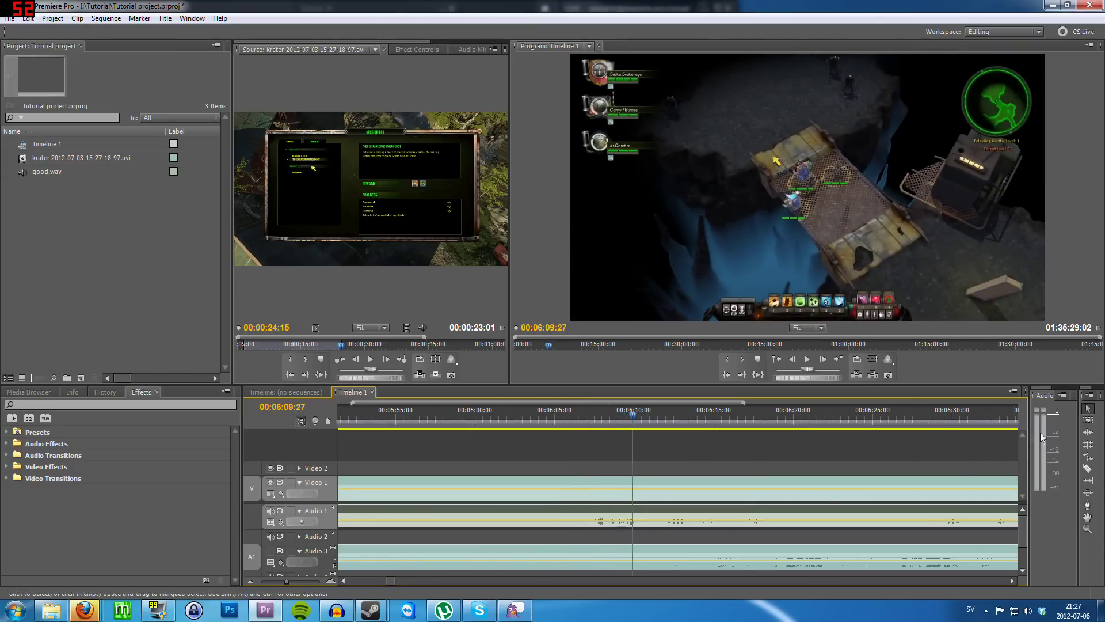
Step: Scrub the playhead through the audio to settle near 00:06:09
{"action": "left_click", "coordinate": [625, 414]}
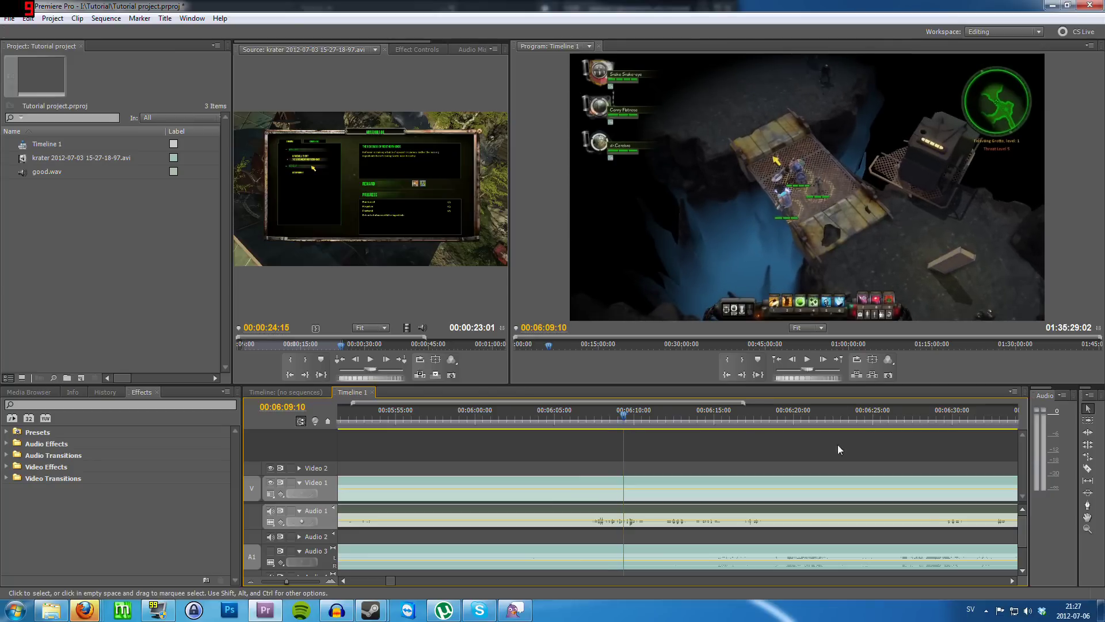
{"action": "left_click", "coordinate": [626, 417]}
{"action": "left_click_drag", "start_coordinate": [626, 416], "coordinate": [619, 420]}
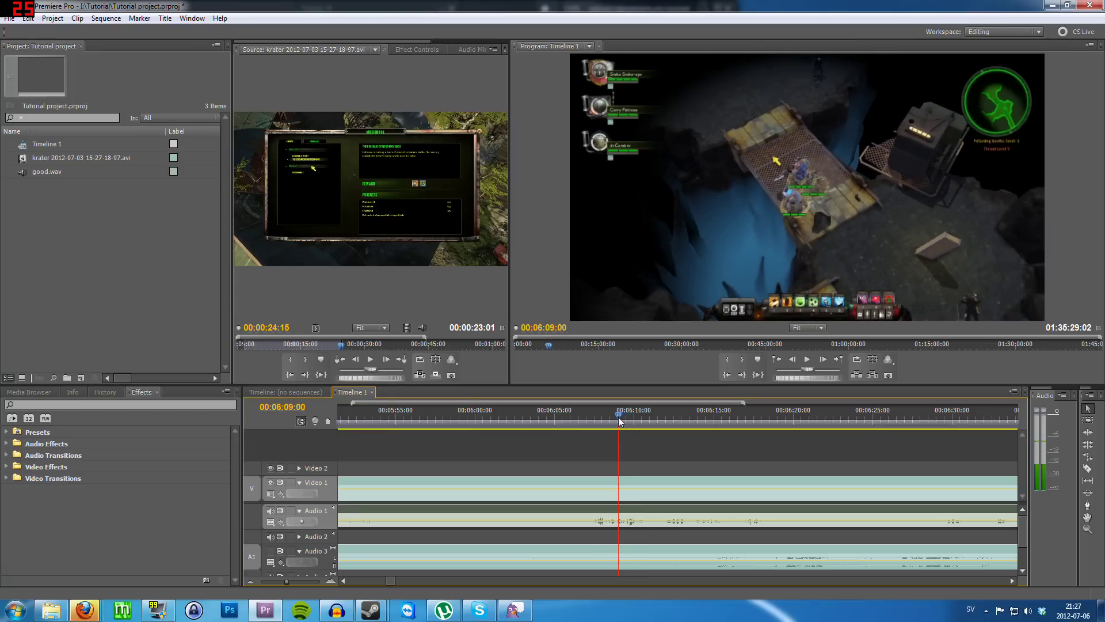
{"action": "mouse_move", "coordinate": [620, 422]}
{"action": "left_mouse_down"}
{"action": "mouse_move", "coordinate": [633, 415]}
{"action": "mouse_move", "coordinate": [595, 423]}
{"action": "mouse_move", "coordinate": [606, 425]}
{"action": "left_mouse_up"}
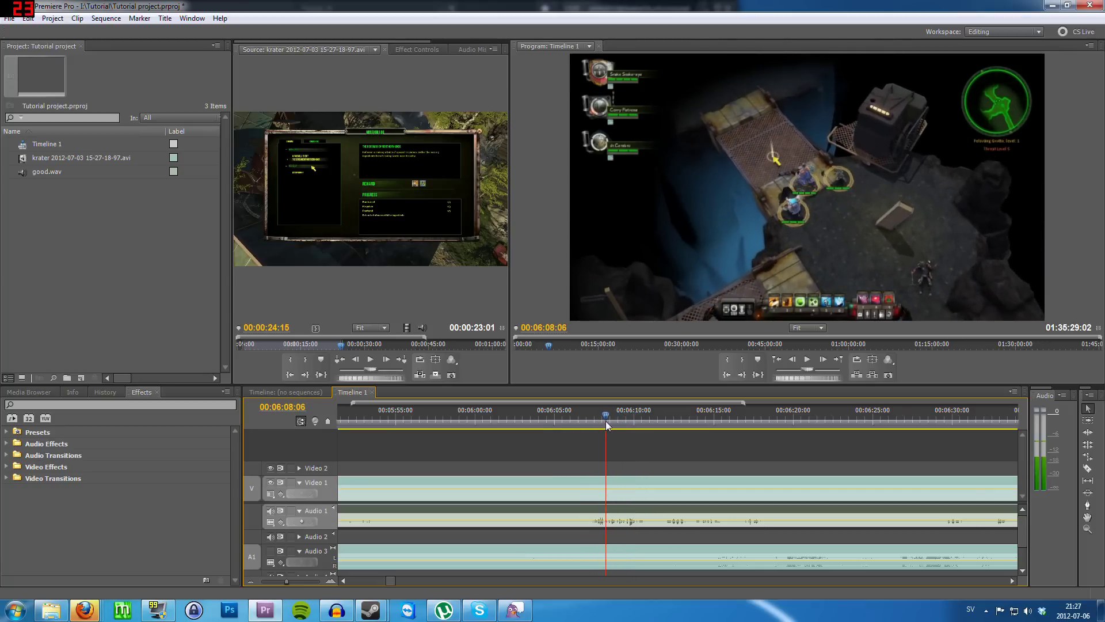
Step: Raise the good.wav clip's gain on Audio 1 to +6 dB via Audio Gain
{"action": "right_click", "coordinate": [638, 511]}
{"action": "left_click", "coordinate": [599, 522]}
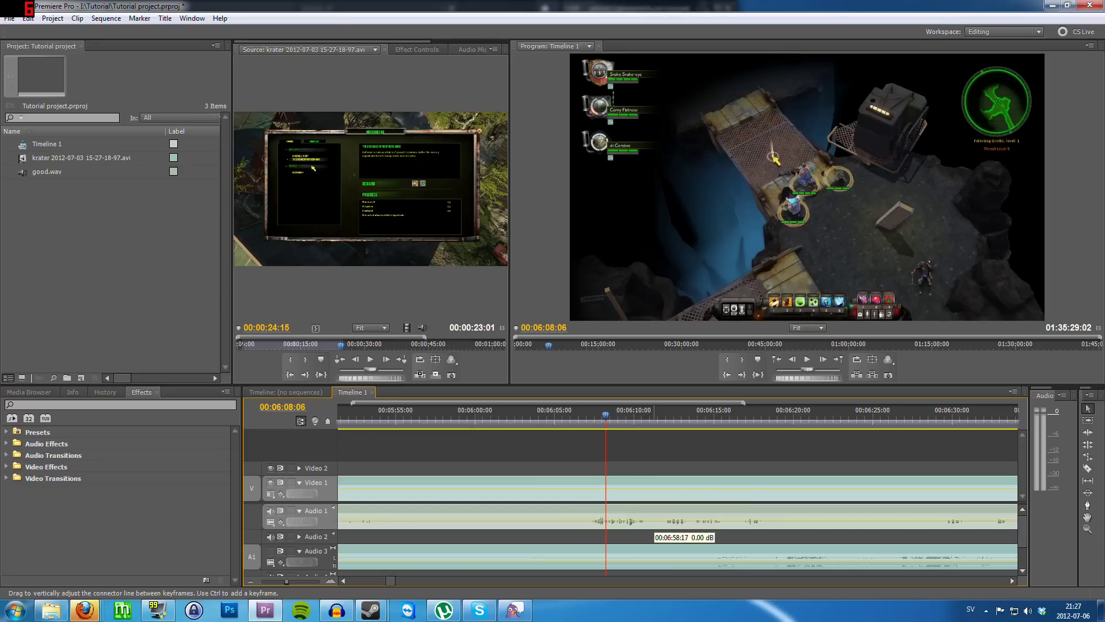
{"action": "right_click", "coordinate": [650, 513]}
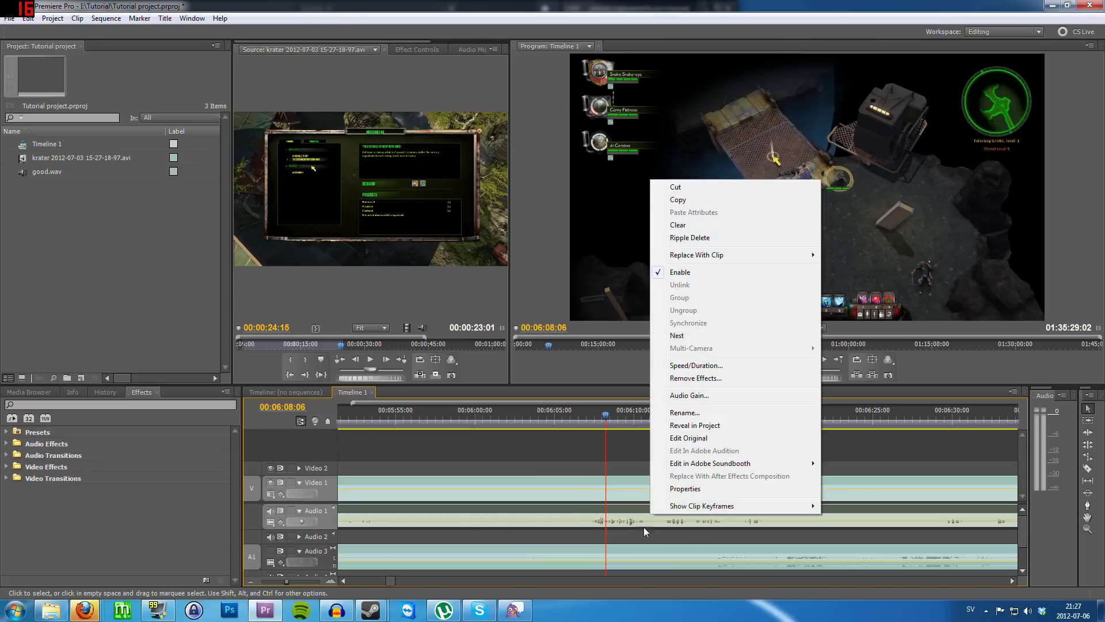
{"action": "left_click", "coordinate": [695, 397]}
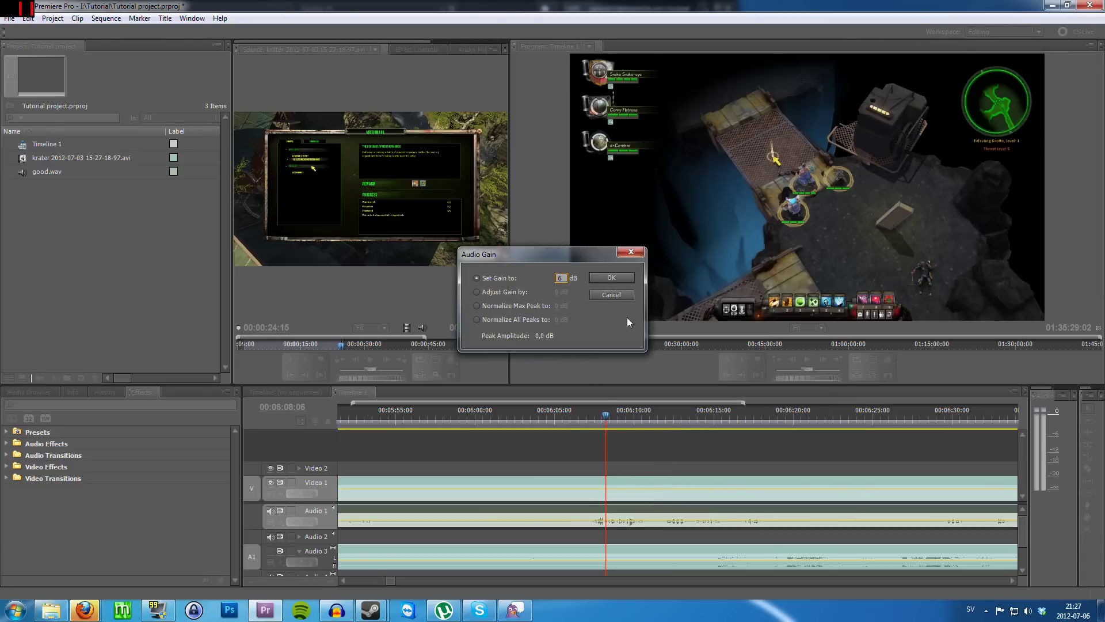
{"action": "left_click", "coordinate": [612, 281]}
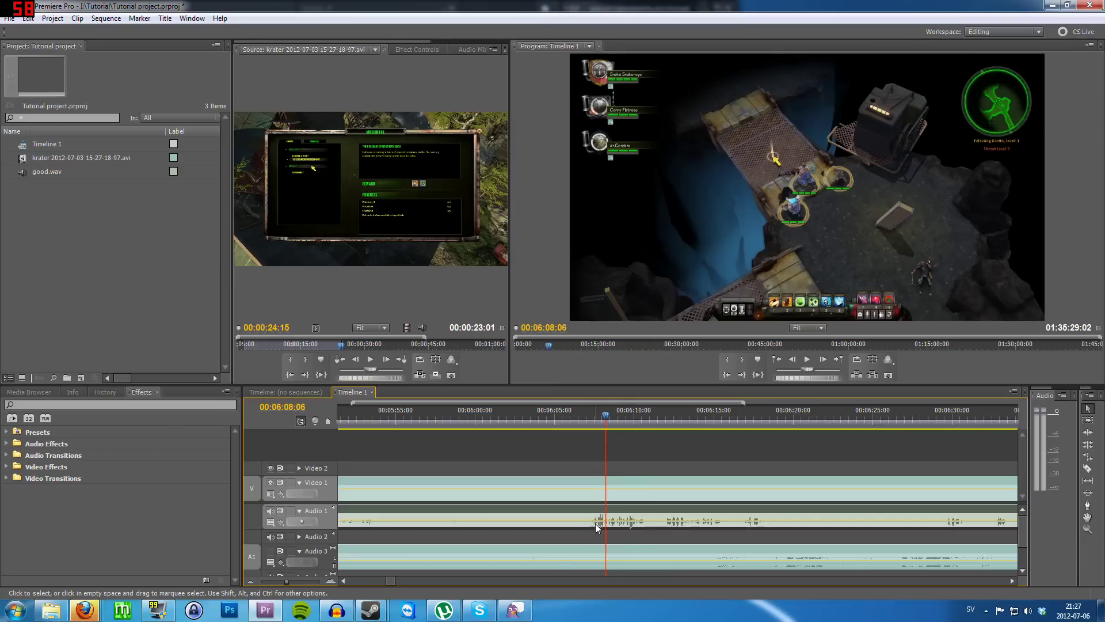
{"action": "left_click_drag", "start_coordinate": [609, 421], "coordinate": [599, 422]}
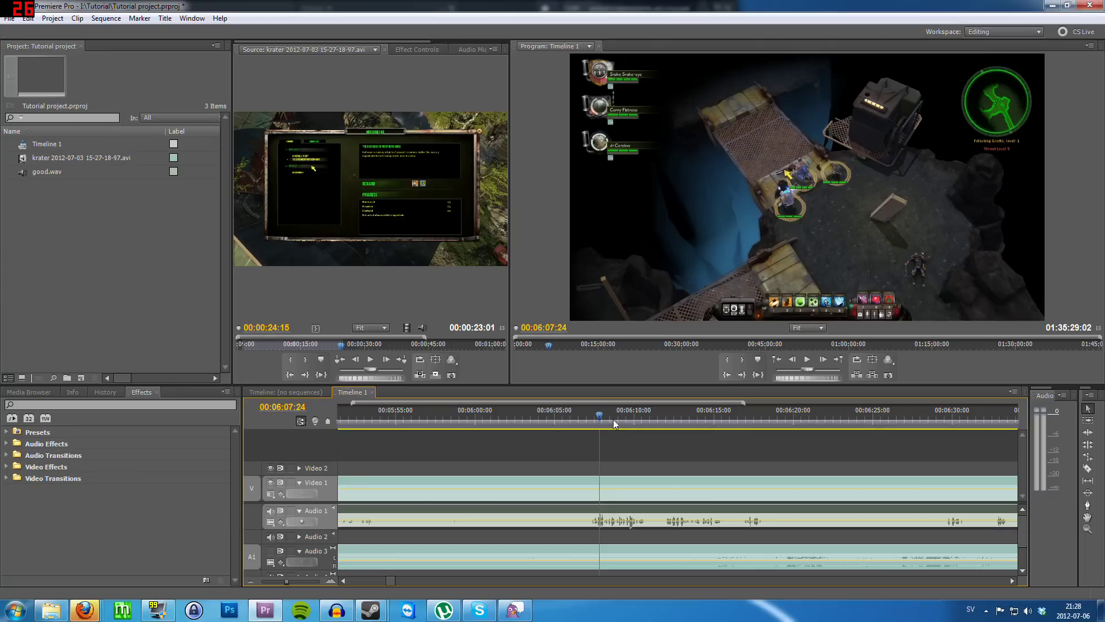
{"action": "key", "text": "space"}
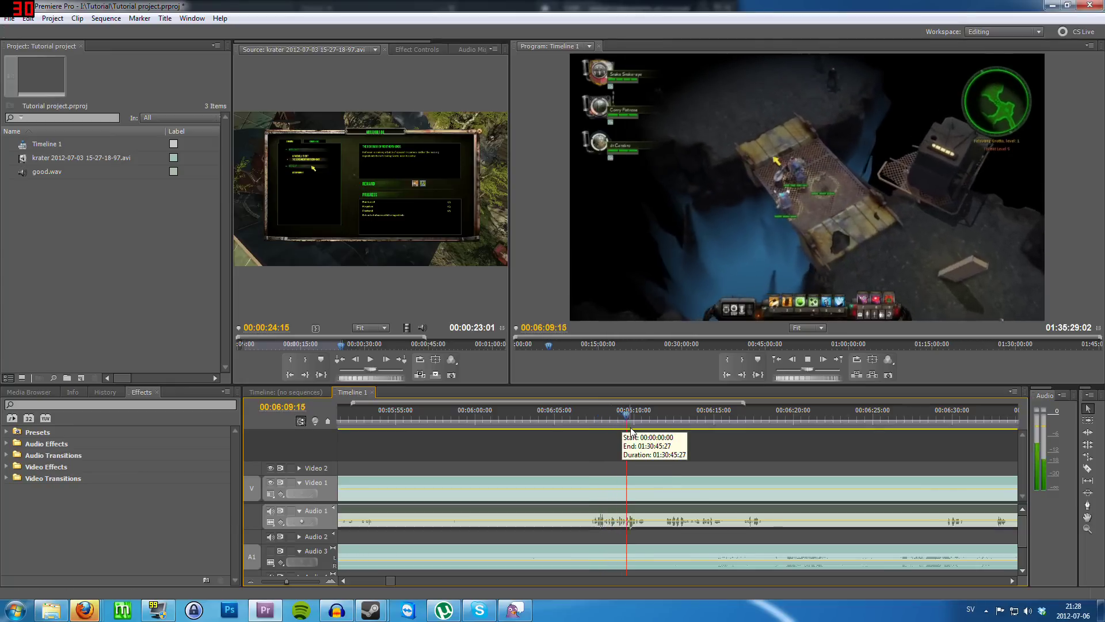
{"action": "key", "text": "space"}
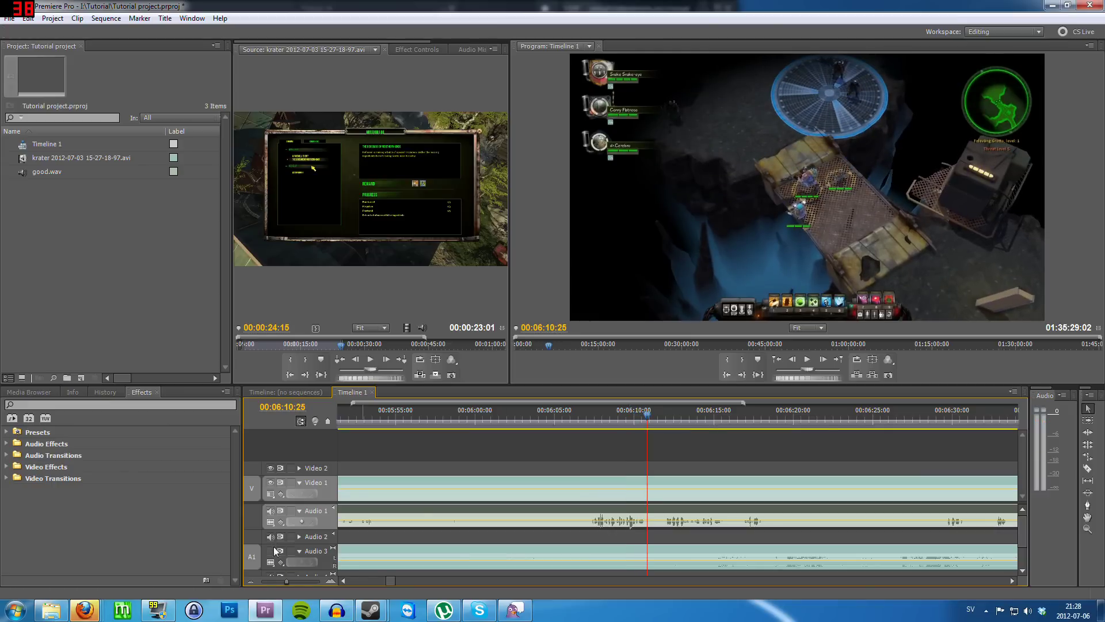
{"action": "left_click", "coordinate": [593, 414]}
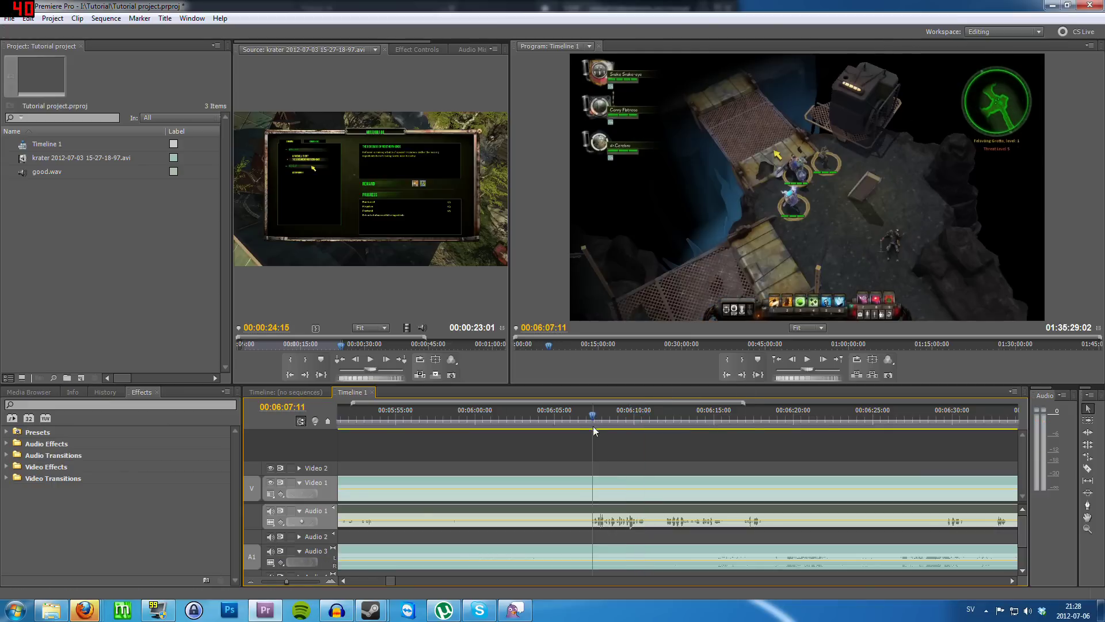
{"action": "key", "text": "space"}
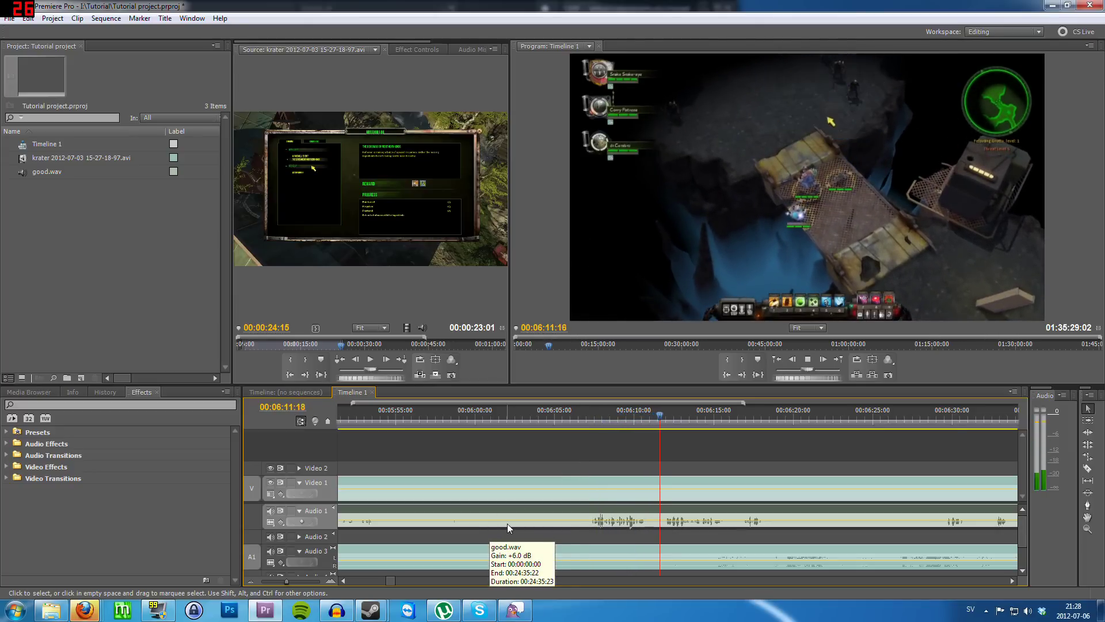
{"action": "key", "text": "space"}
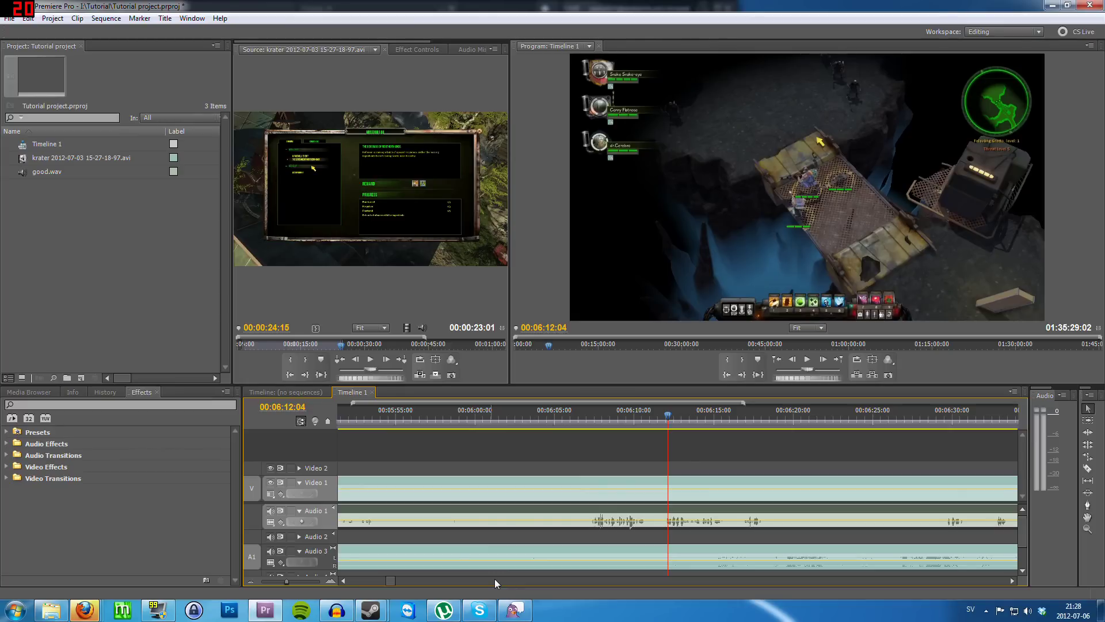
Step: Set the krater gameplay clip's audio gain to -6 dB
{"action": "right_click", "coordinate": [524, 554]}
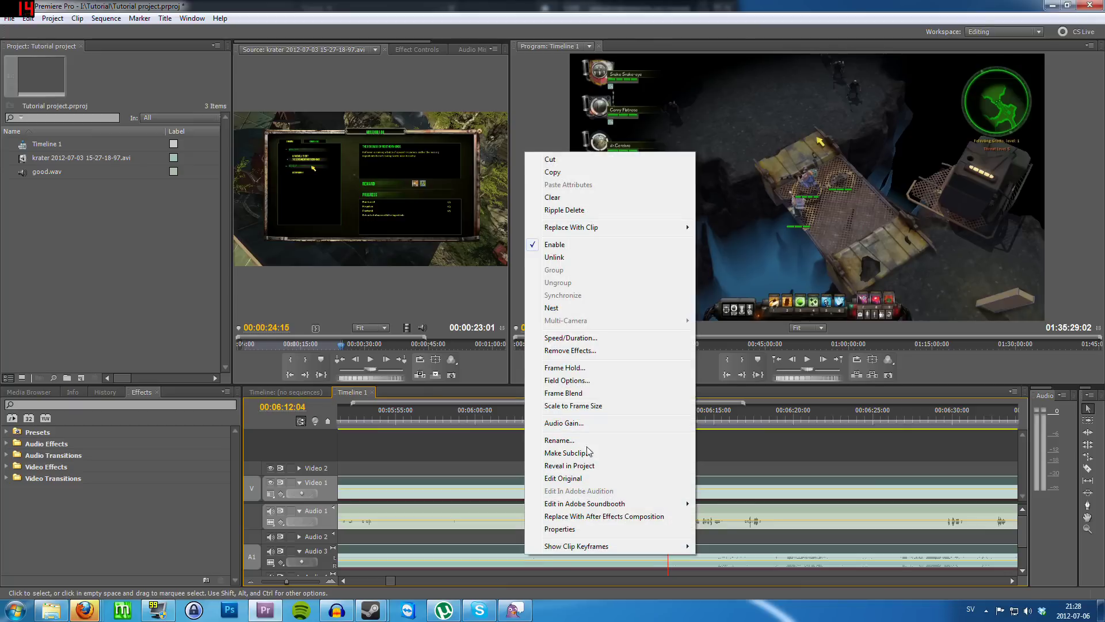
{"action": "left_click", "coordinate": [587, 424]}
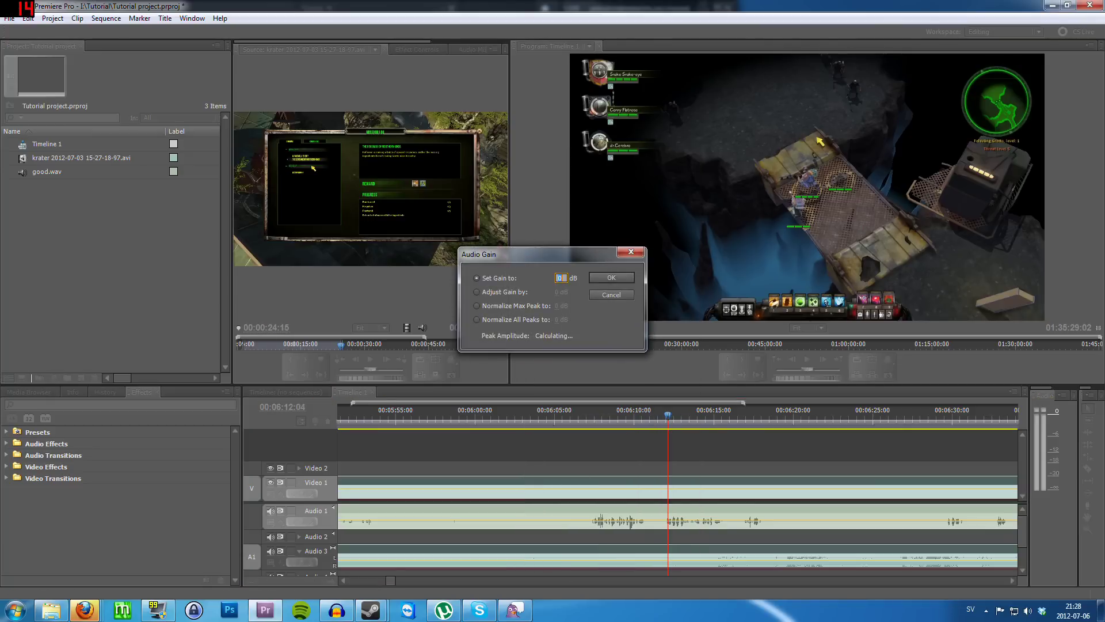
{"action": "type", "text": "-6"}
{"action": "key", "text": "Return"}
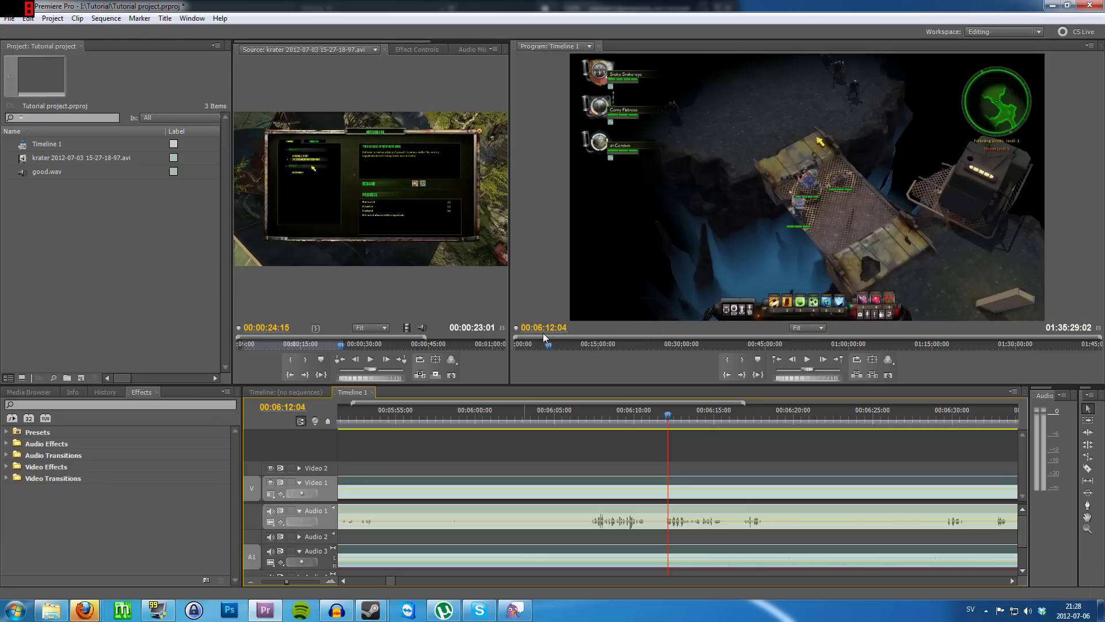
Step: Play from 00:06:01 to hear the new balance and recheck the gameplay clip's gain value
{"action": "left_click", "coordinate": [552, 420]}
{"action": "left_click", "coordinate": [501, 423]}
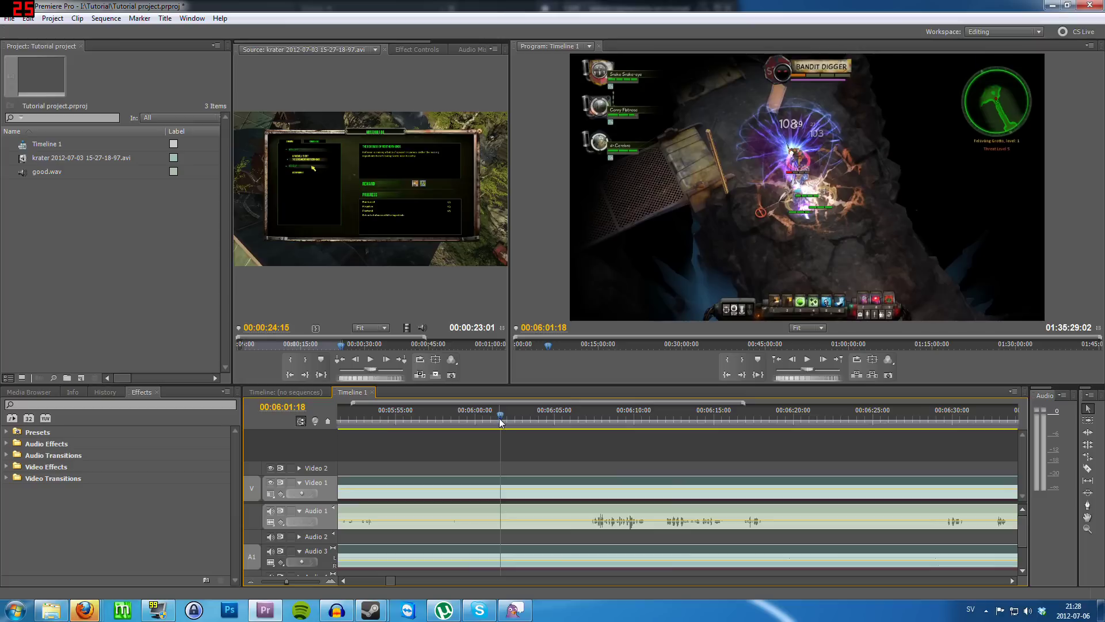
{"action": "key", "text": "space"}
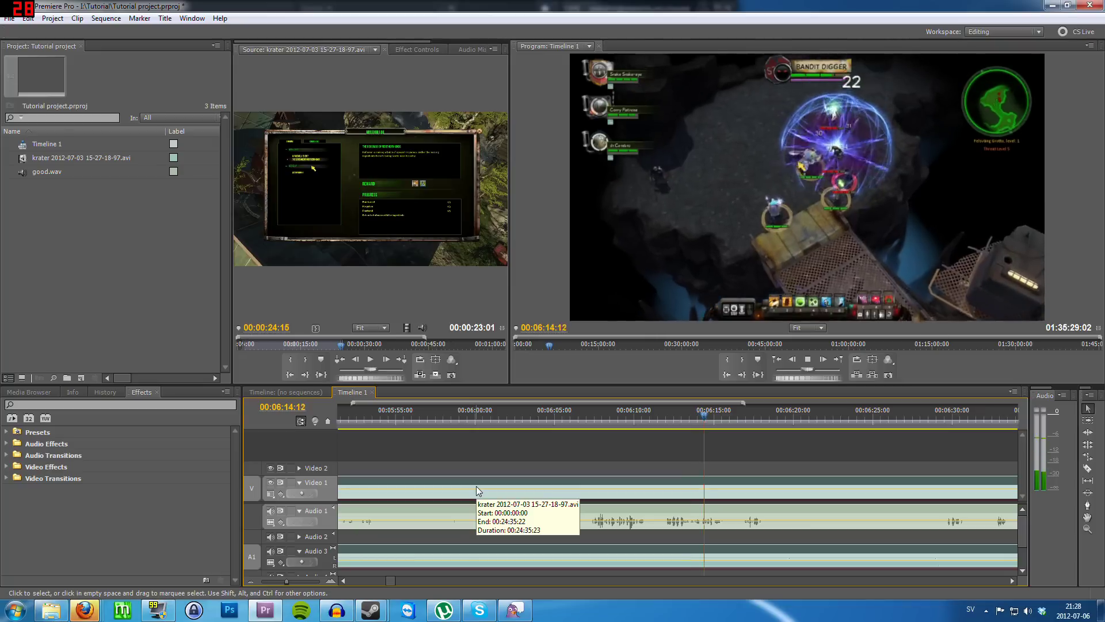
{"action": "right_click", "coordinate": [523, 550]}
{"action": "left_click", "coordinate": [569, 418]}
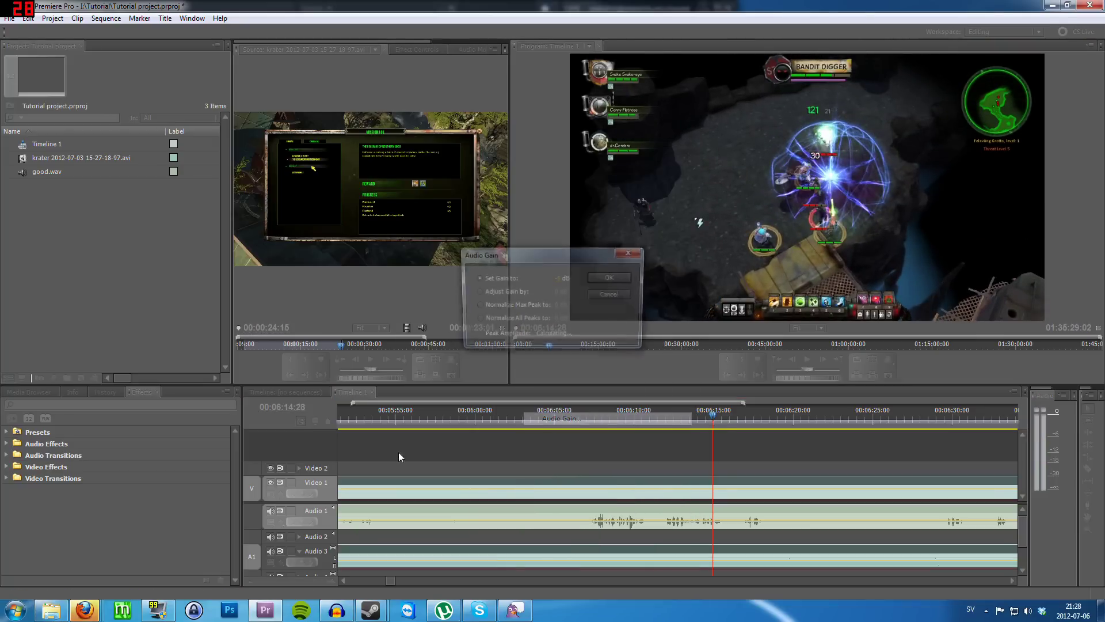
{"action": "left_click", "coordinate": [562, 278]}
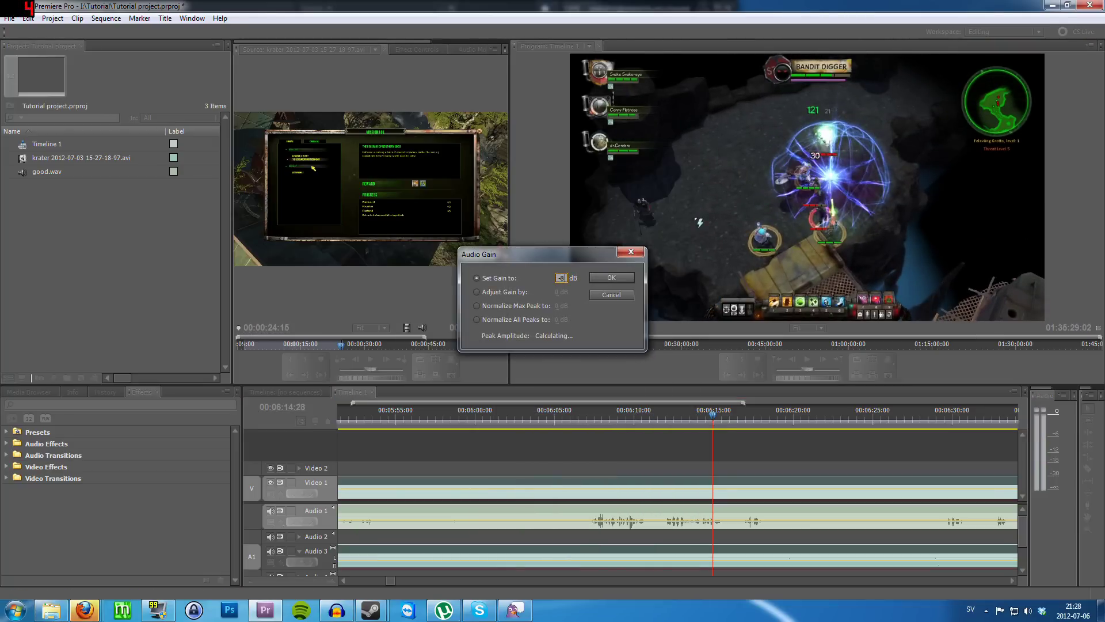
{"action": "key", "text": "Return"}
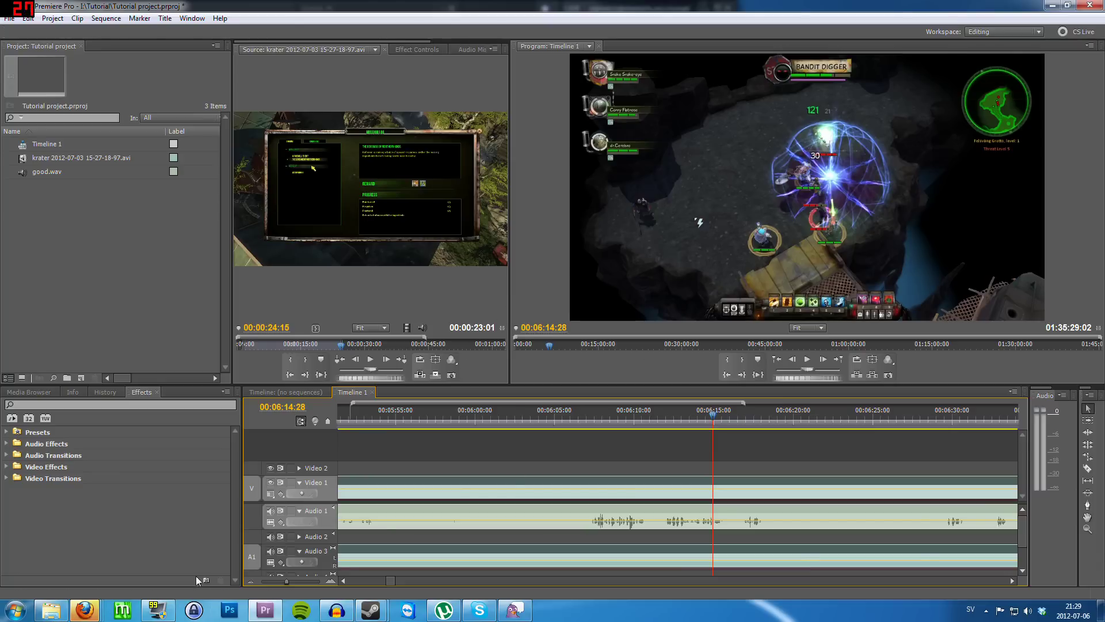
Step: Zoom the timeline out to show the whole sequence from the start to about 01:35
{"action": "left_click_drag", "start_coordinate": [292, 582], "coordinate": [265, 584]}
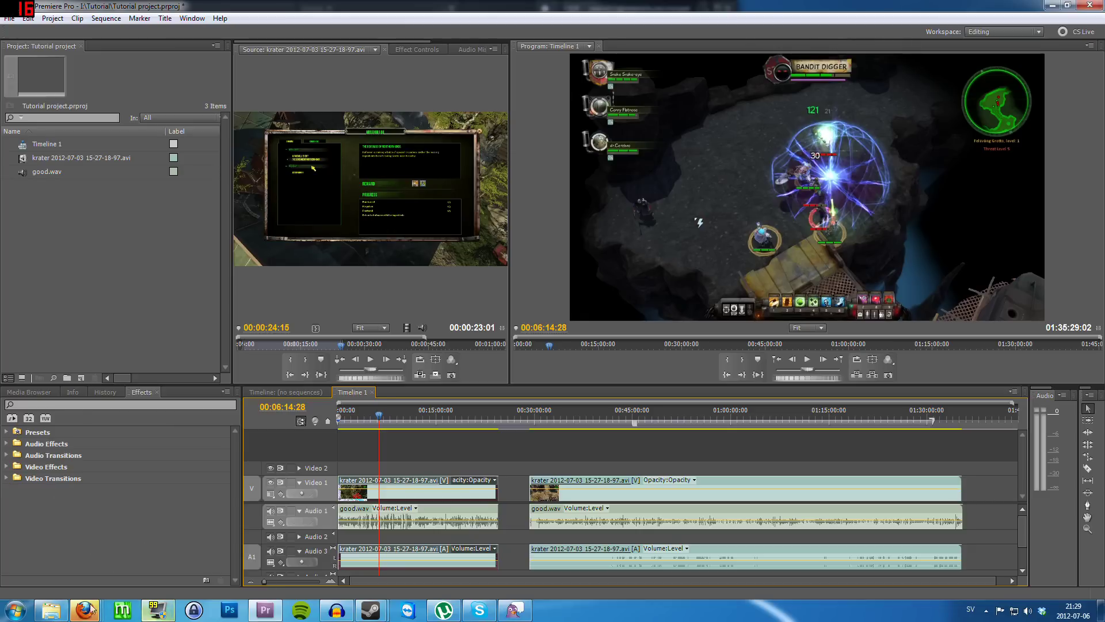
{"action": "mouse_move", "coordinate": [51, 610]}
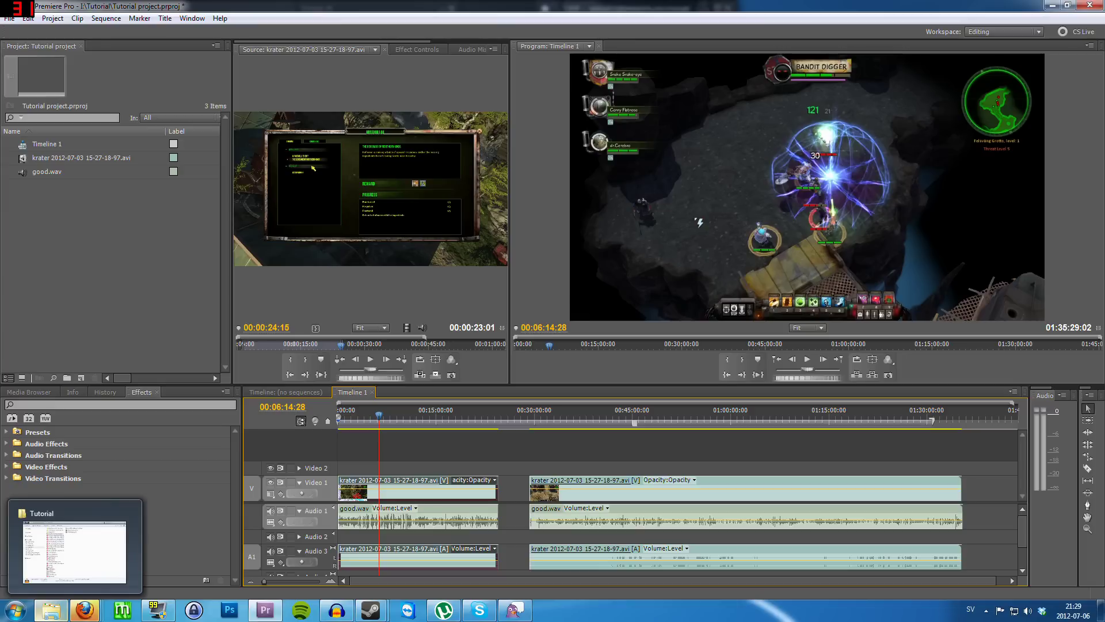